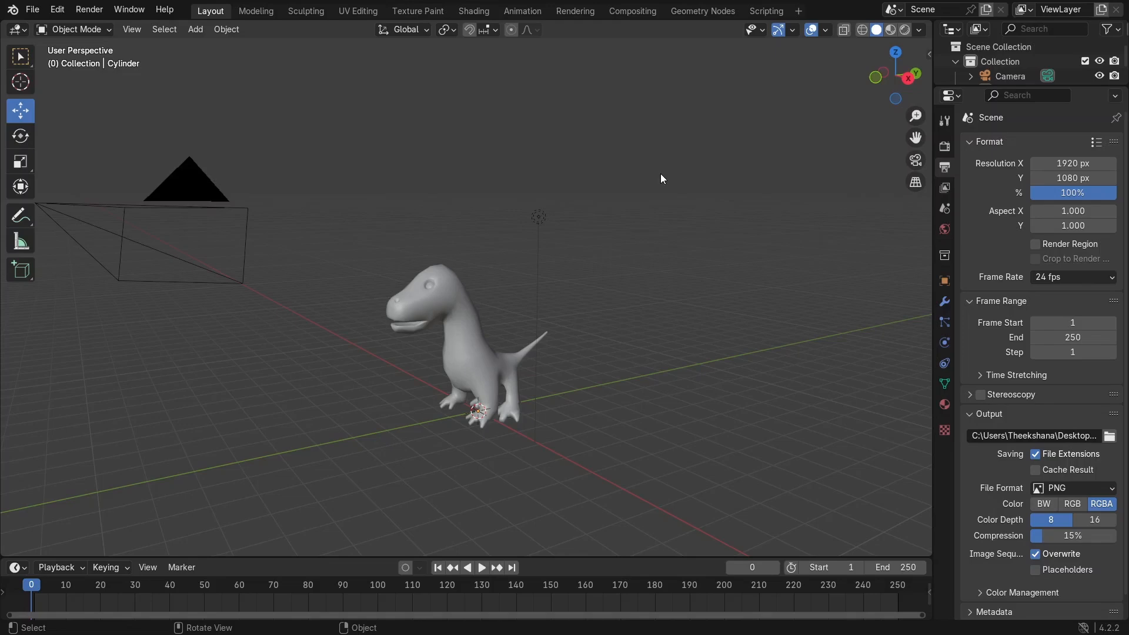
Step: Orbit and zoom around the dinosaur model, selecting its body and eye and briefly entering Edit Mode to inspect the mesh
middle_click_drag(660, 174, 683, 189)
middle_click_drag(445, 323, 477, 252)
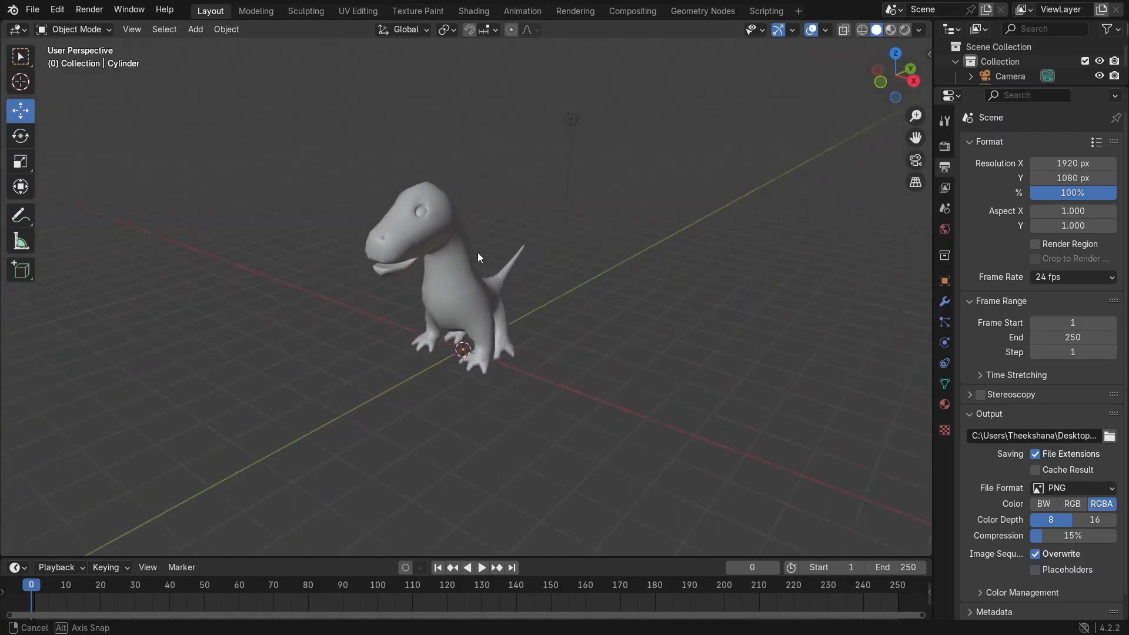
left_click(449, 239)
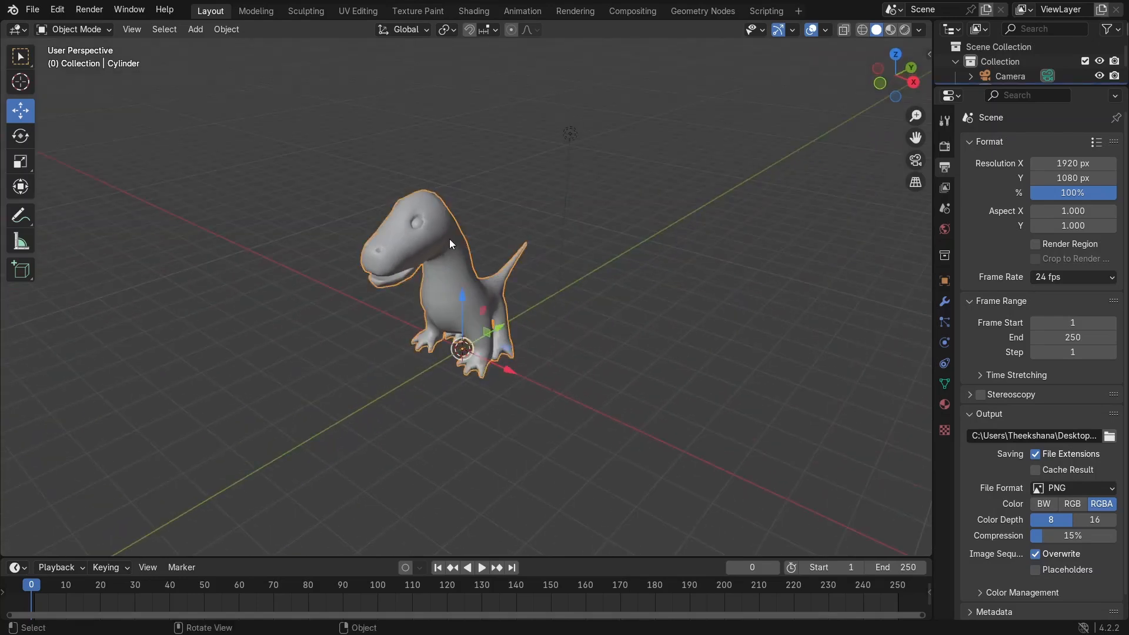
left_click(364, 12)
key("l")
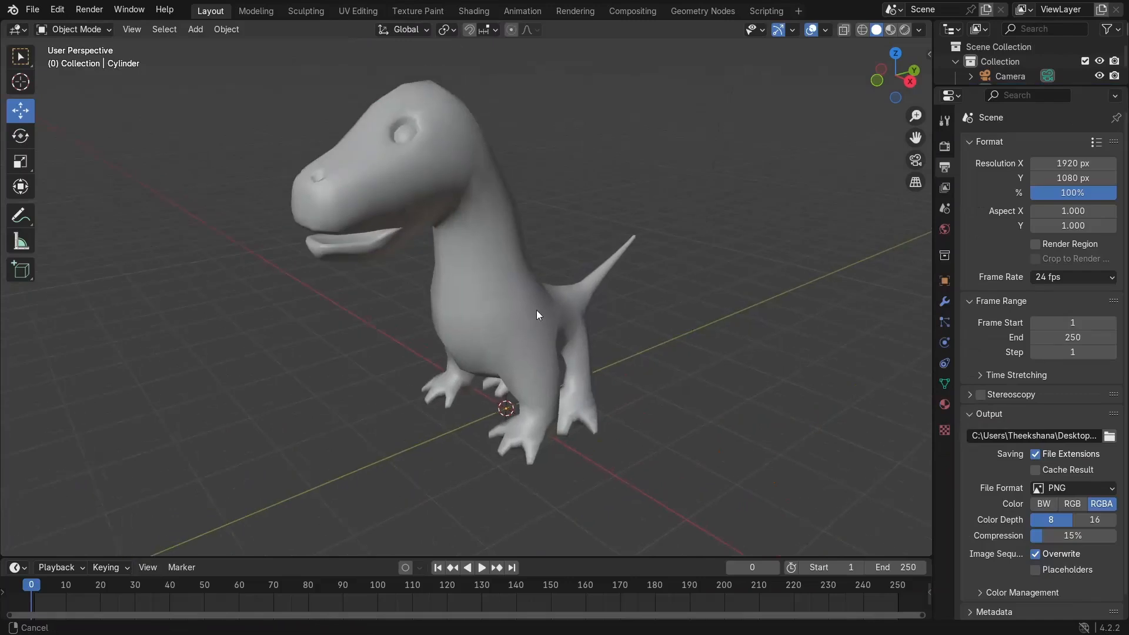
scroll(562, 190, "up", 5)
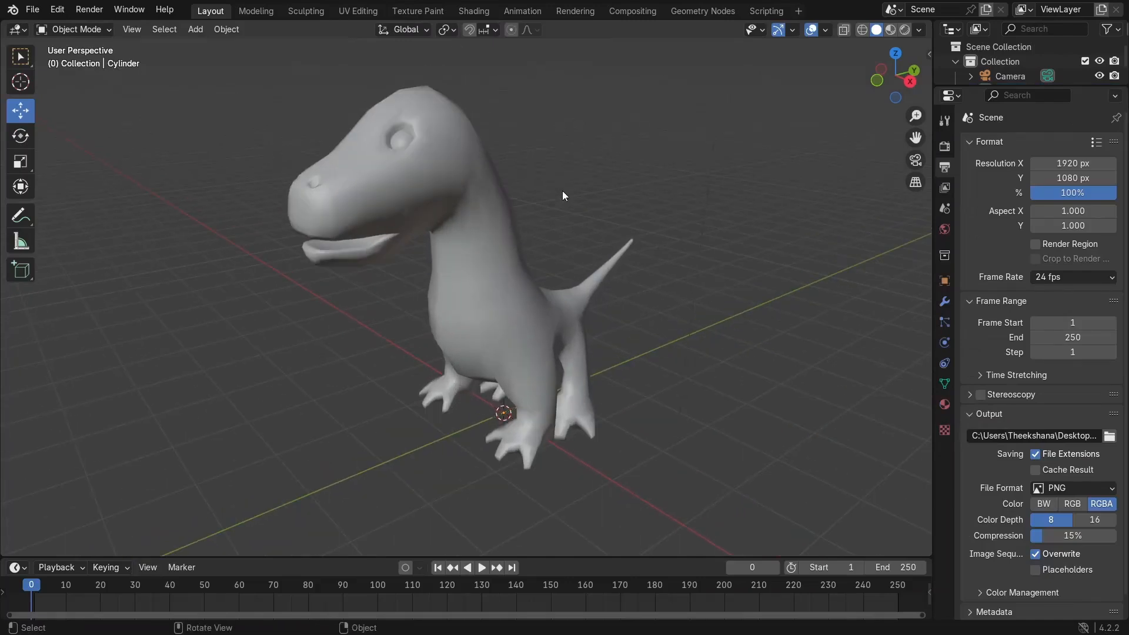
middle_click_drag(470, 142, 488, 156)
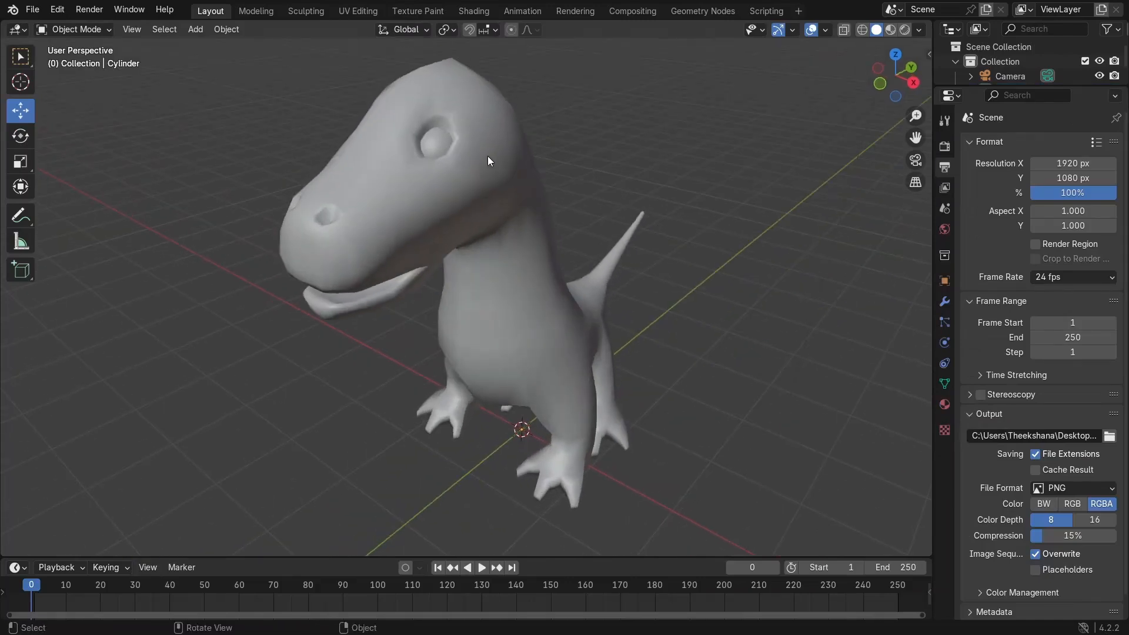
left_click(436, 139)
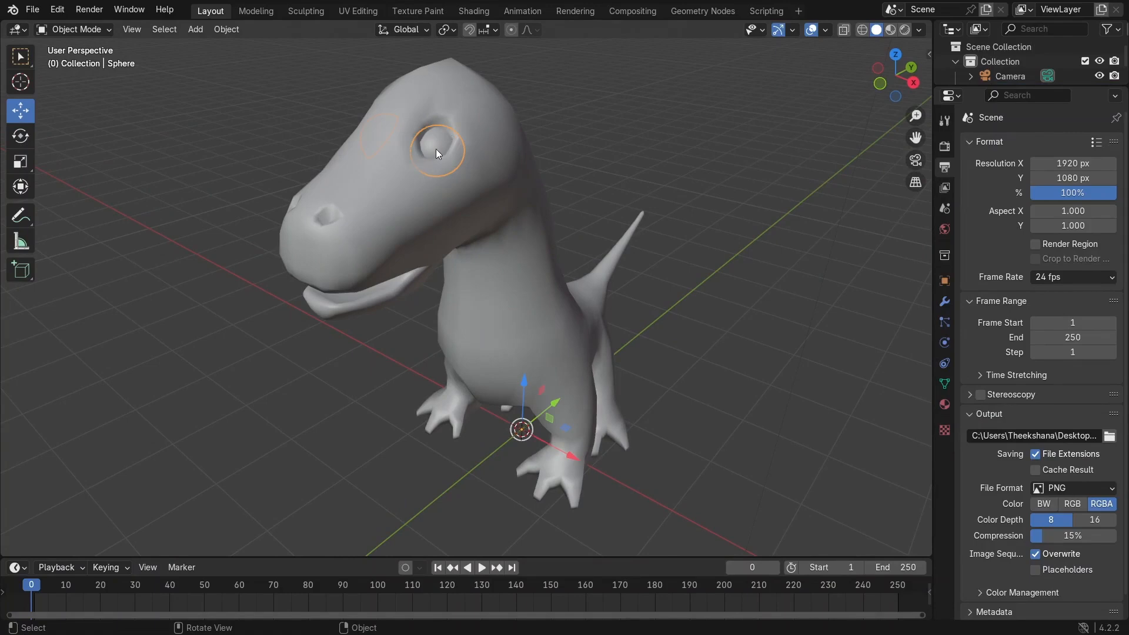
left_click(314, 223)
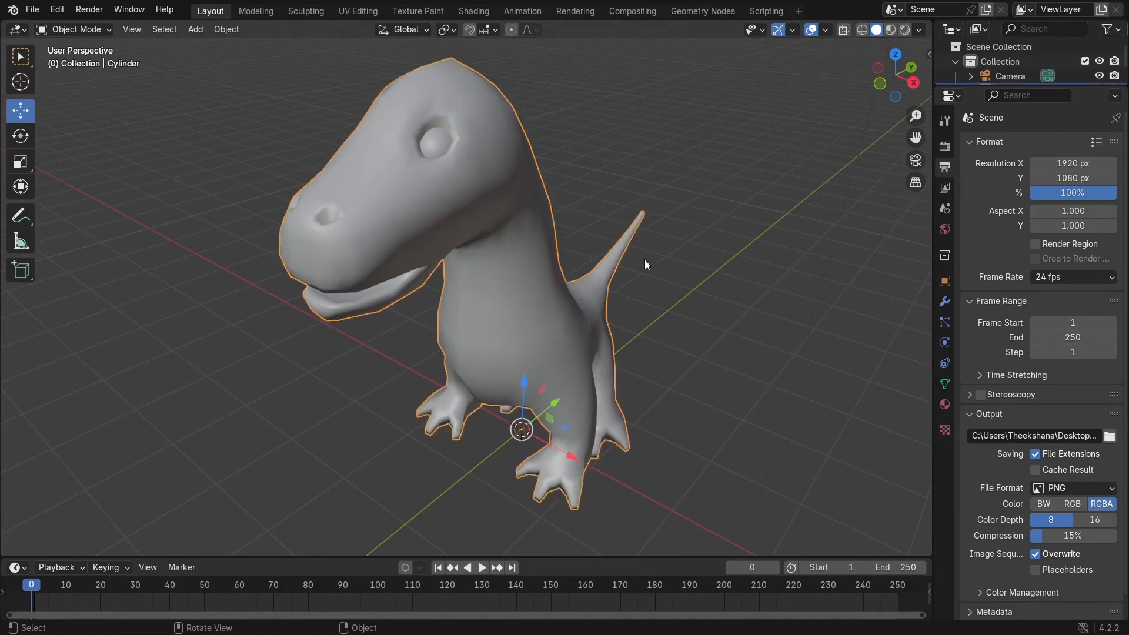
middle_click_drag(645, 264, 556, 270)
key("Tab")
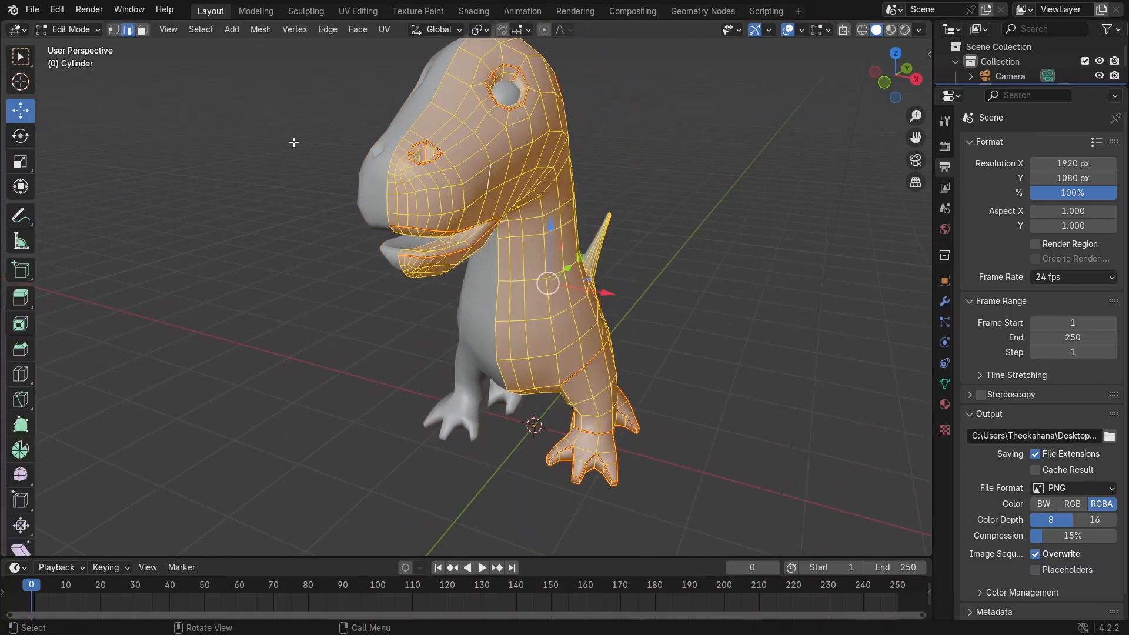
scroll(424, 161, "down", 2)
scroll(511, 212, "up", 5)
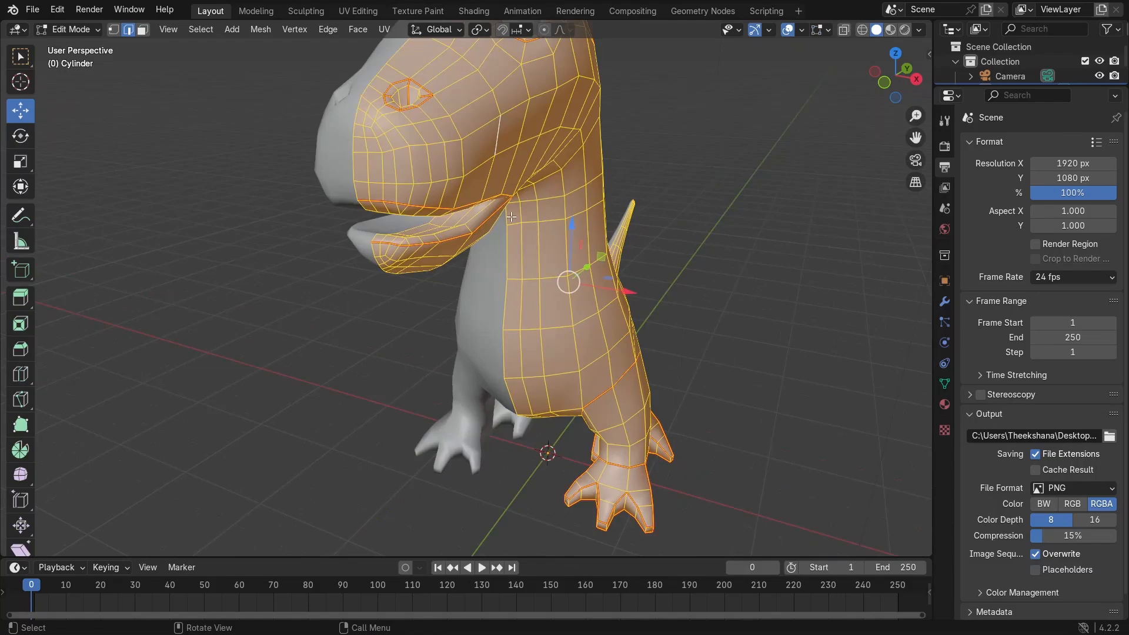
key("Tab")
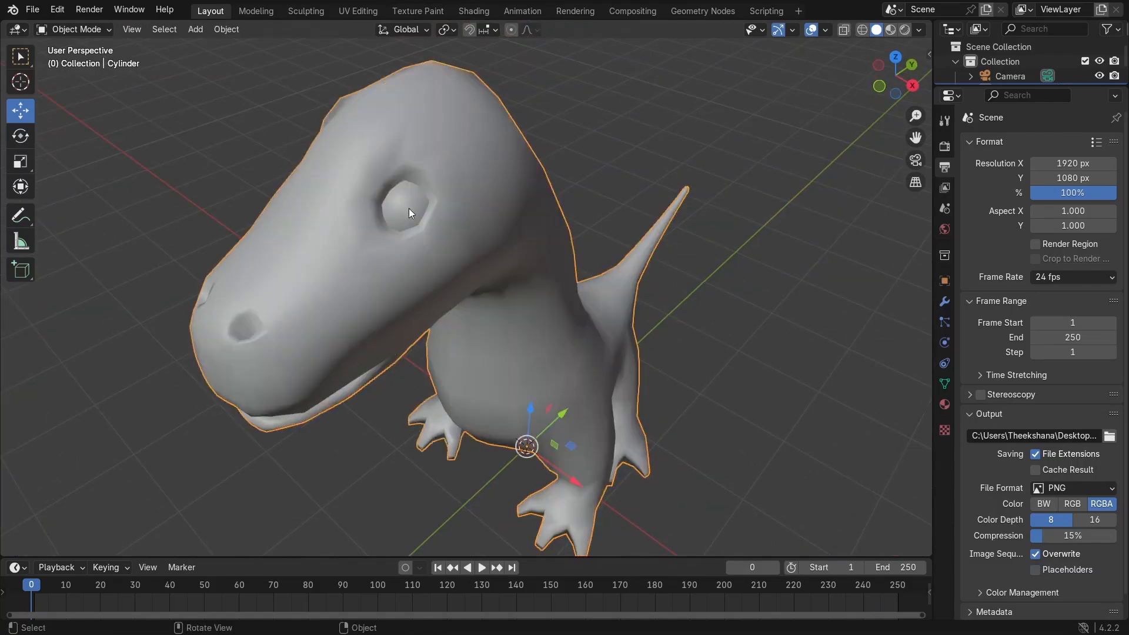
Step: Add a UV Sphere mesh at the dinosaur's feet and open its operator settings
scroll(577, 285, "down", 2)
key("shift+a")
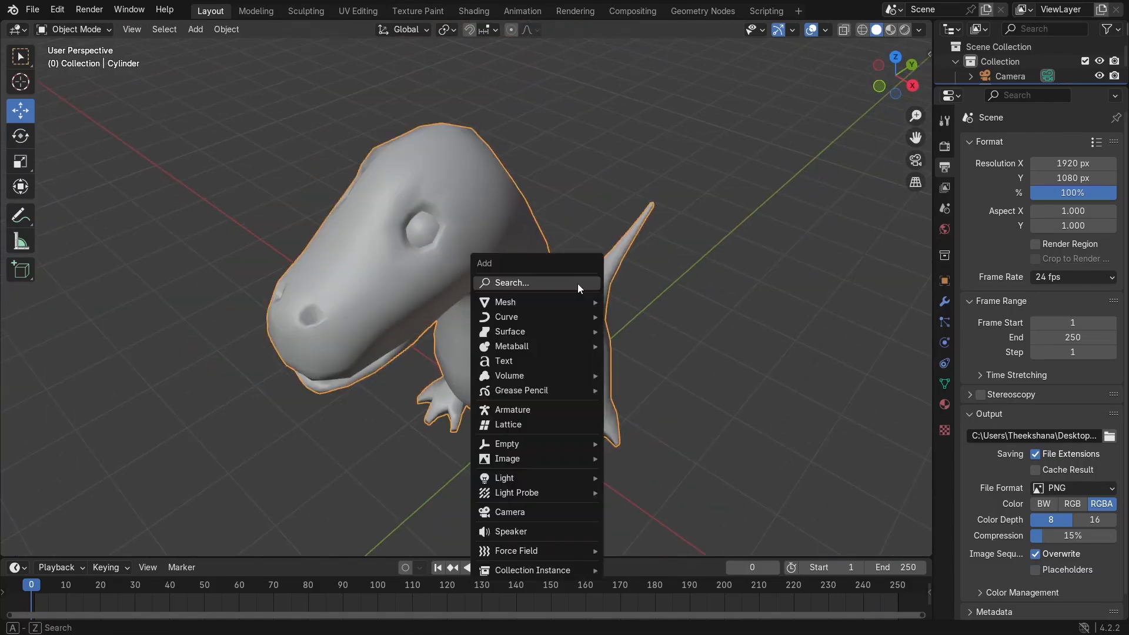
mouse_move(566, 300)
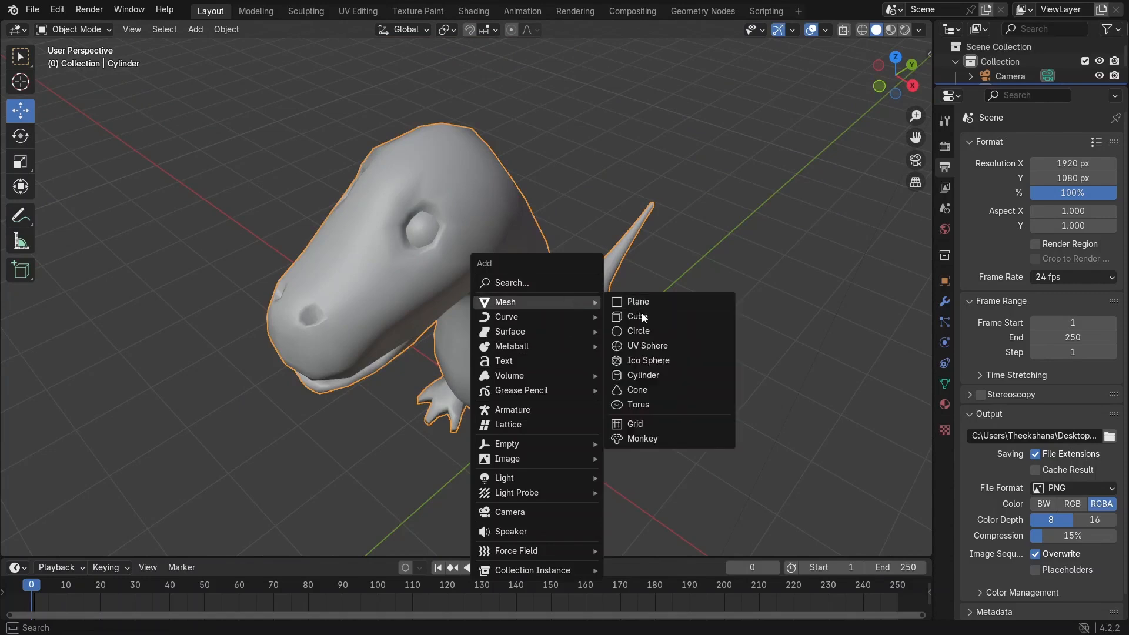
left_click(658, 350)
left_click(52, 545)
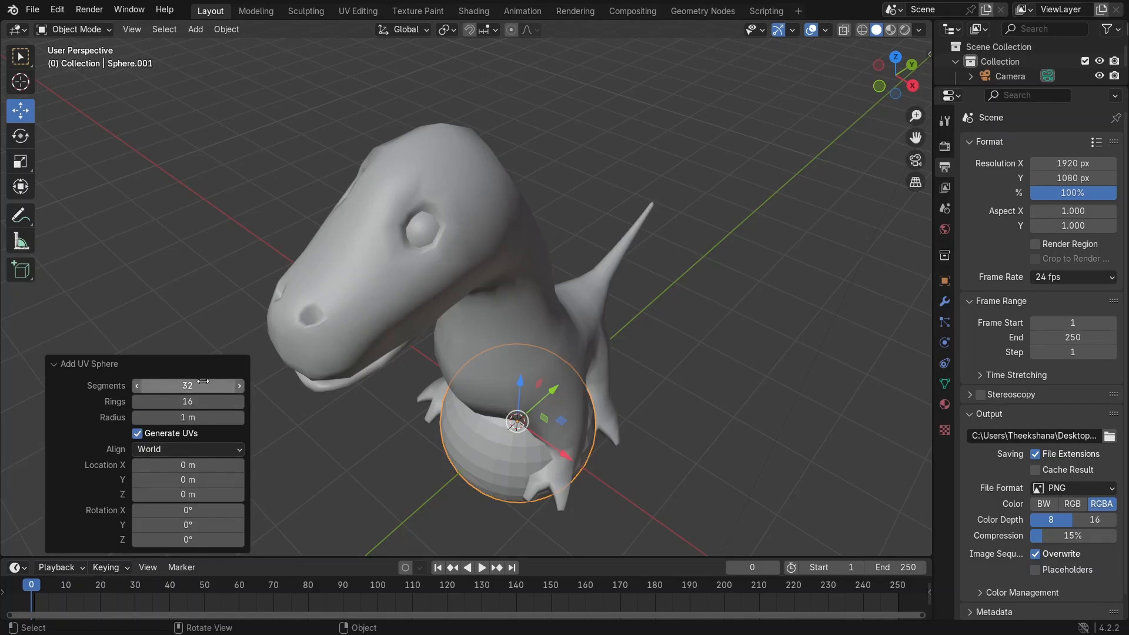
Step: Lower the UV sphere's segment count in the operator panel and collapse the panel
mouse_move(149, 385)
left_mouse_down()
mouse_move(123, 386)
mouse_move(166, 385)
left_mouse_up()
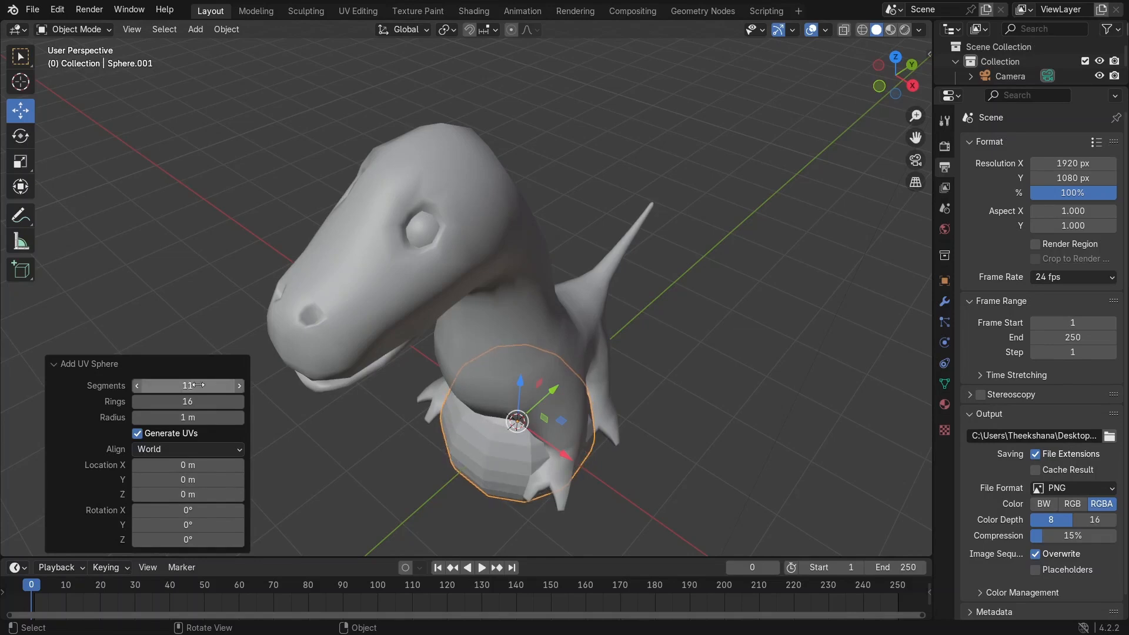
left_click(52, 362)
Step: In front orthographic view, enter Edit Mode on the sphere, switch to wireframe, and box-select its upper half
middle_click_drag(509, 463, 555, 414)
key("KP_1")
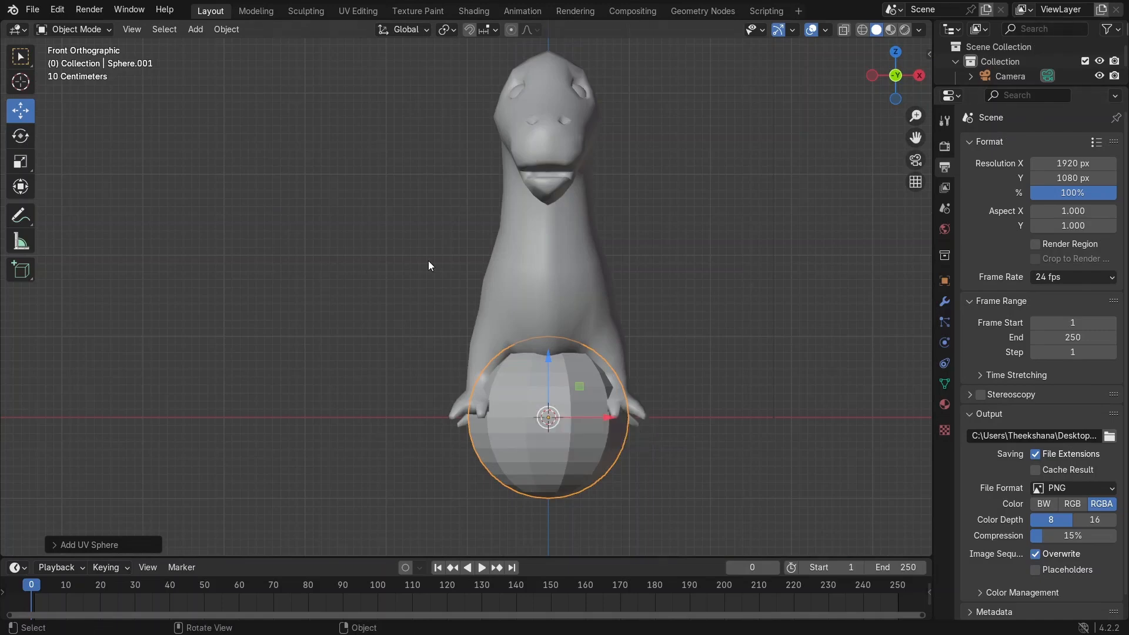
key("Tab")
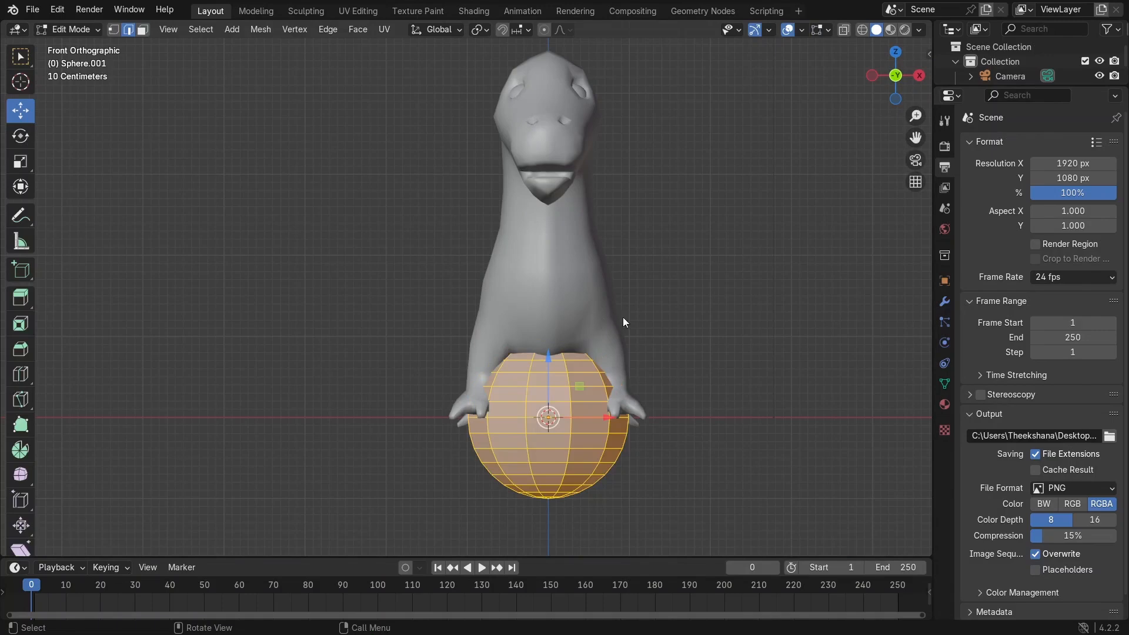
key("shift+z")
key("alt+a")
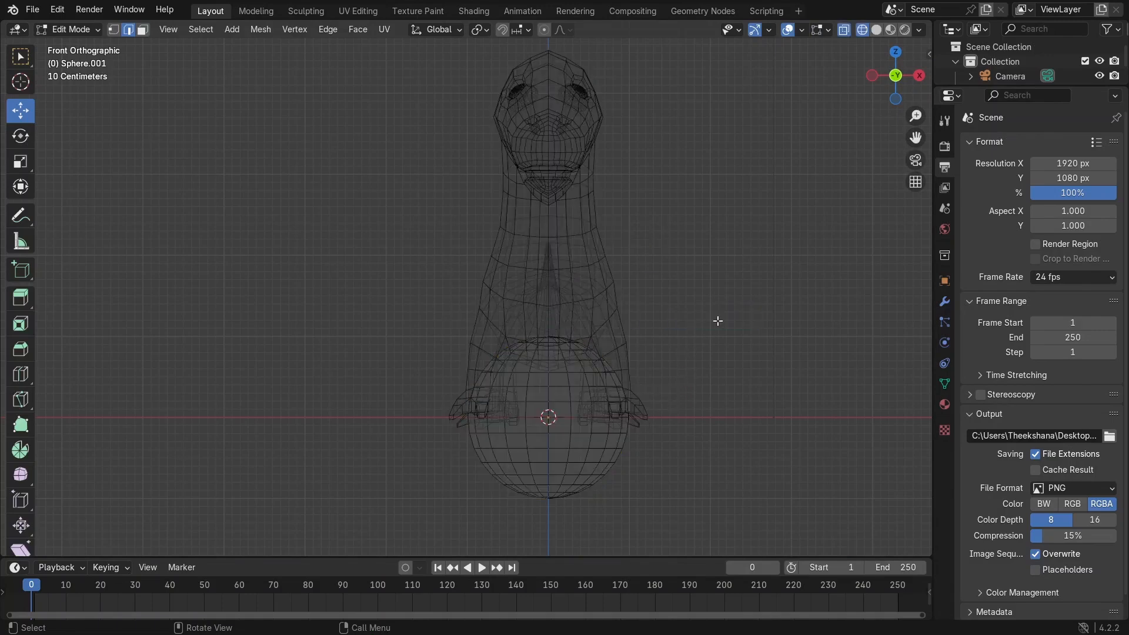
left_click_drag(758, 292, 308, 413)
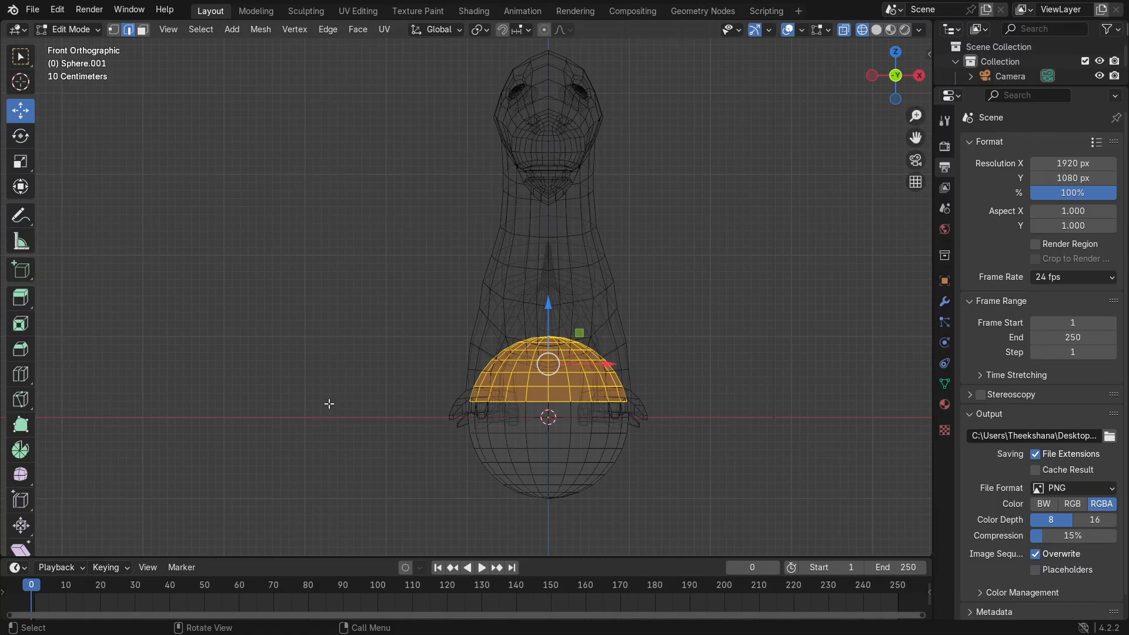
Step: Delete the selected upper-half vertices of the sphere
middle_click_drag(596, 322, 415, 343)
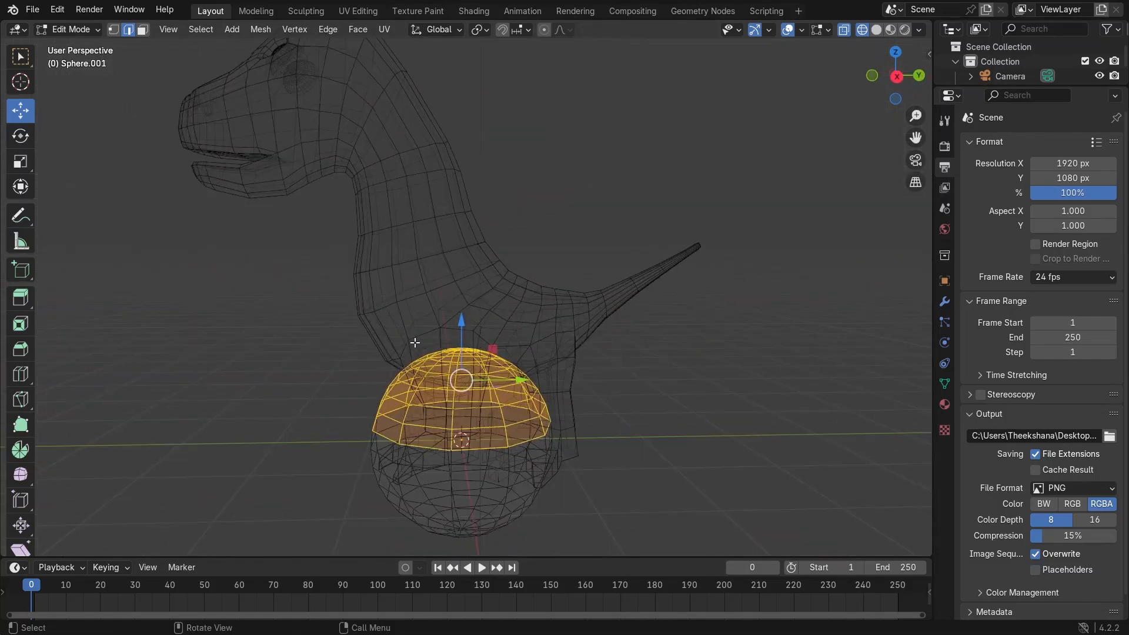
key("x")
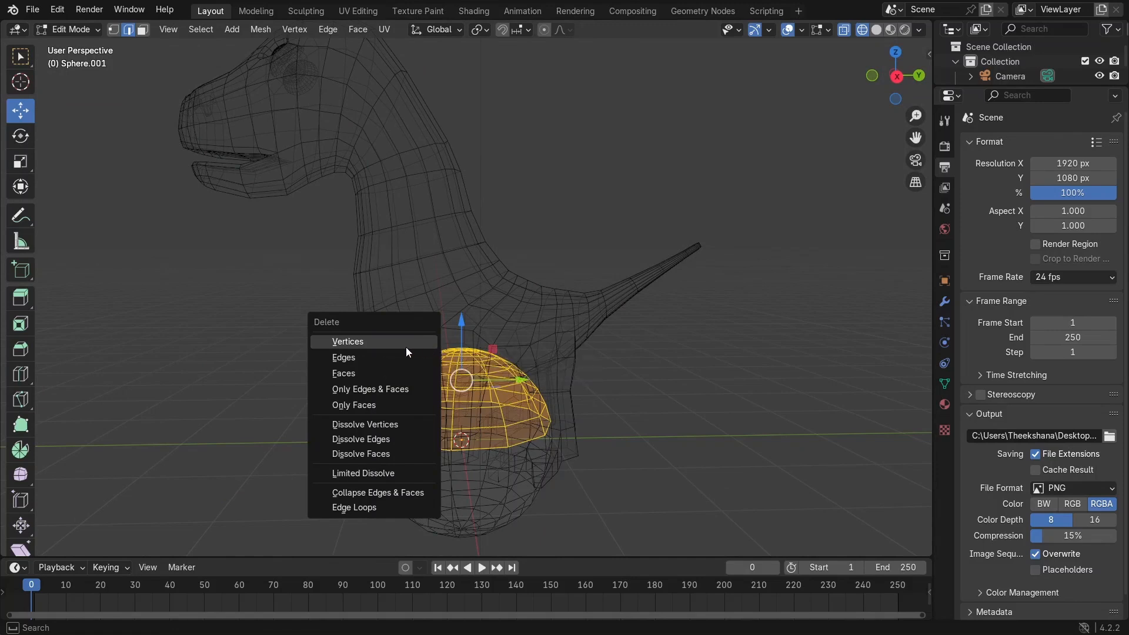
left_click(406, 348)
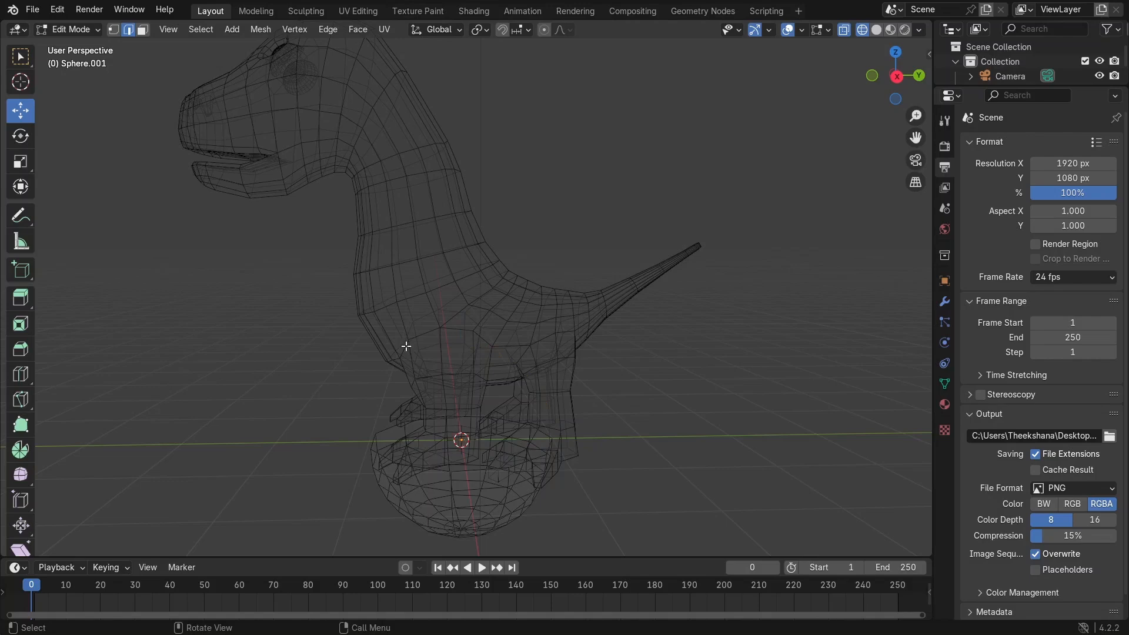
Step: Switch the viewport back to solid shading and return to Object Mode
middle_click_drag(534, 401, 564, 382)
key("z")
left_click(645, 385)
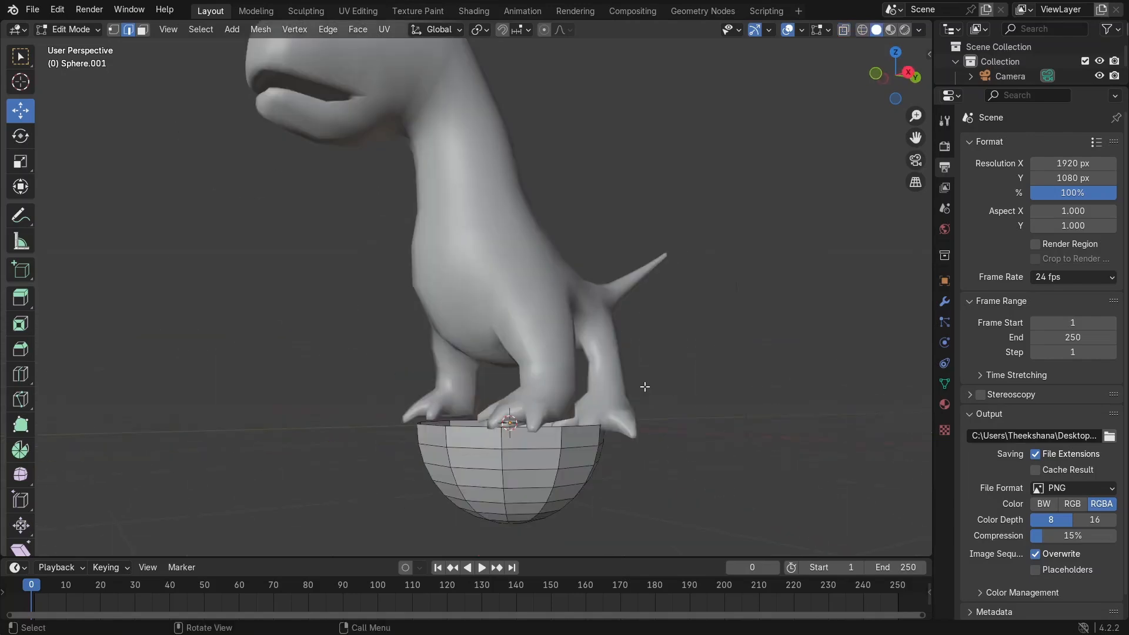
scroll(555, 442, "down", 2)
middle_click_drag(556, 442, 614, 318)
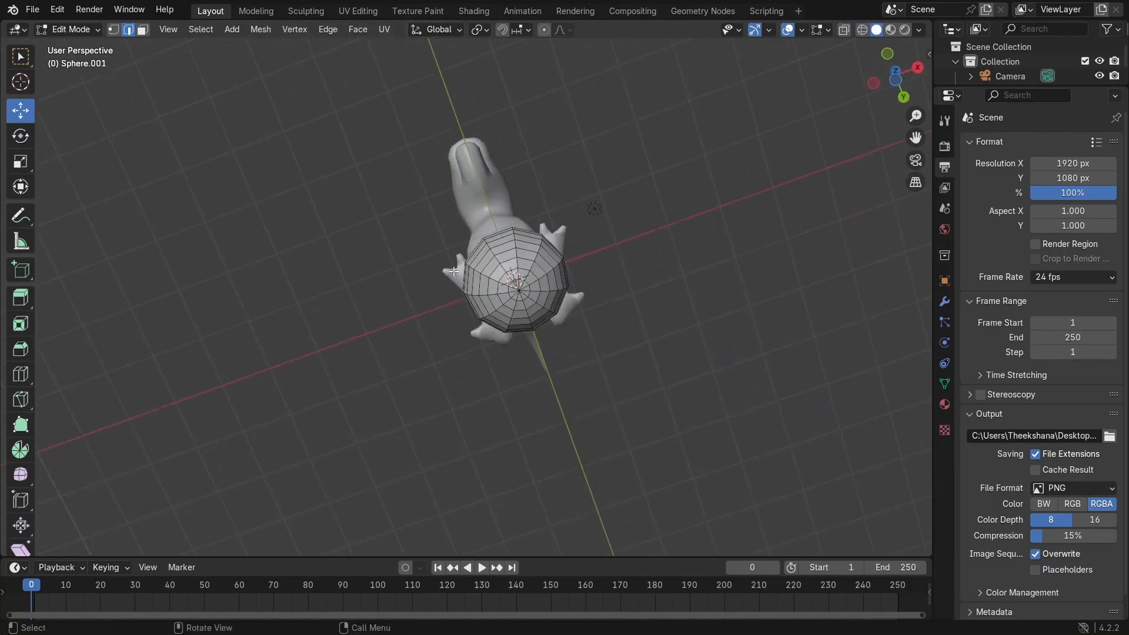
middle_click_drag(505, 302, 484, 453)
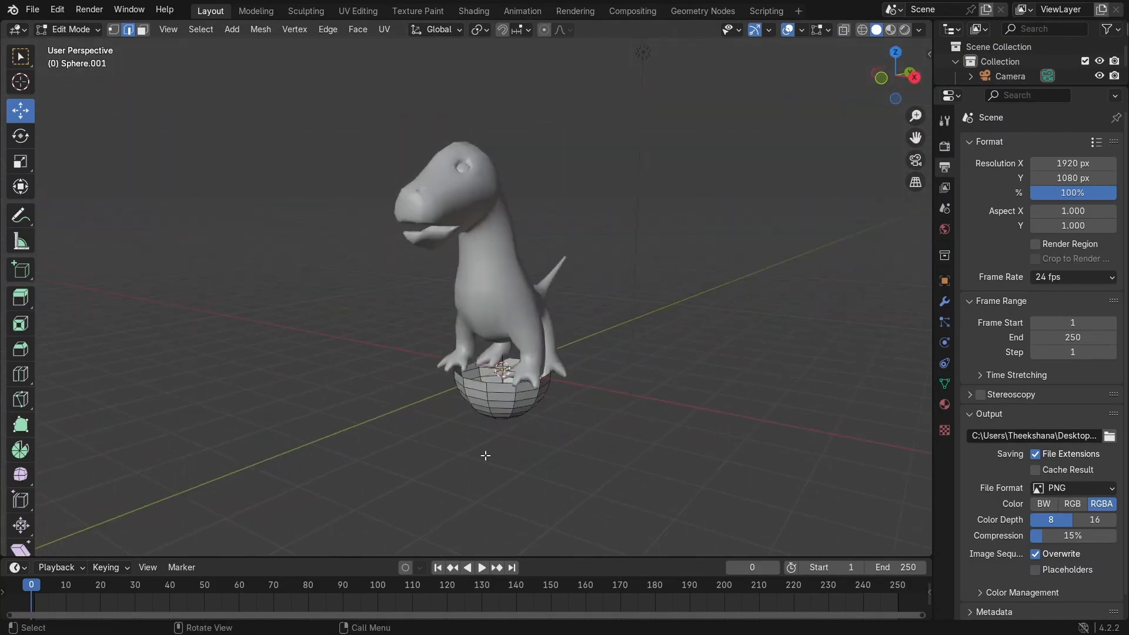
left_click(78, 30)
left_click(77, 47)
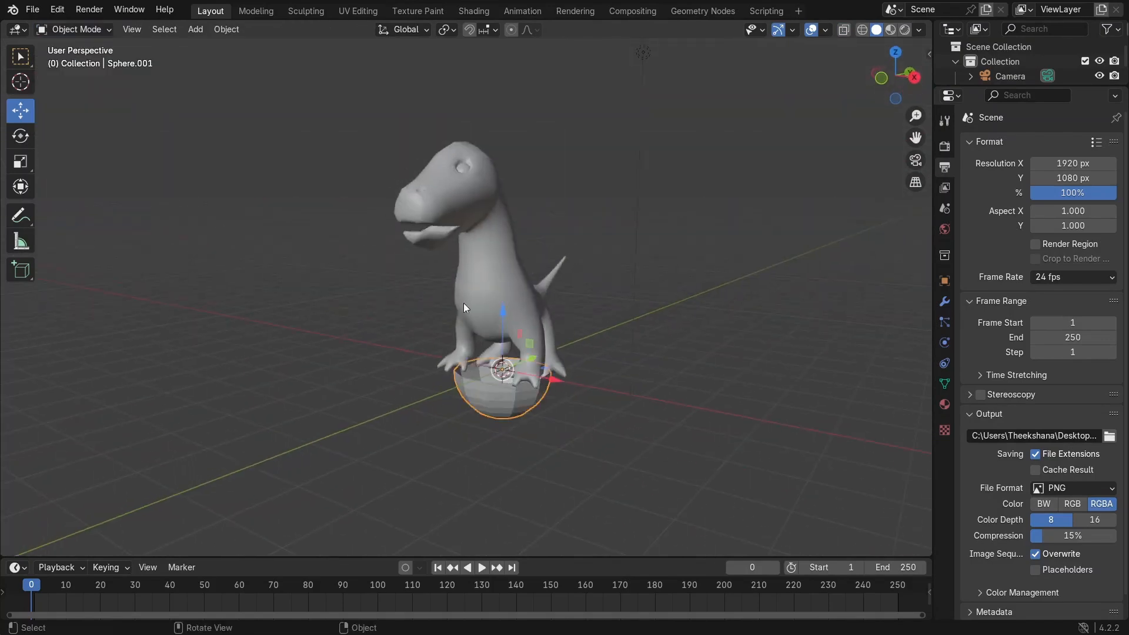
Step: Rotate the hemisphere in right orthographic view so it tilts sideways
key("KP_1")
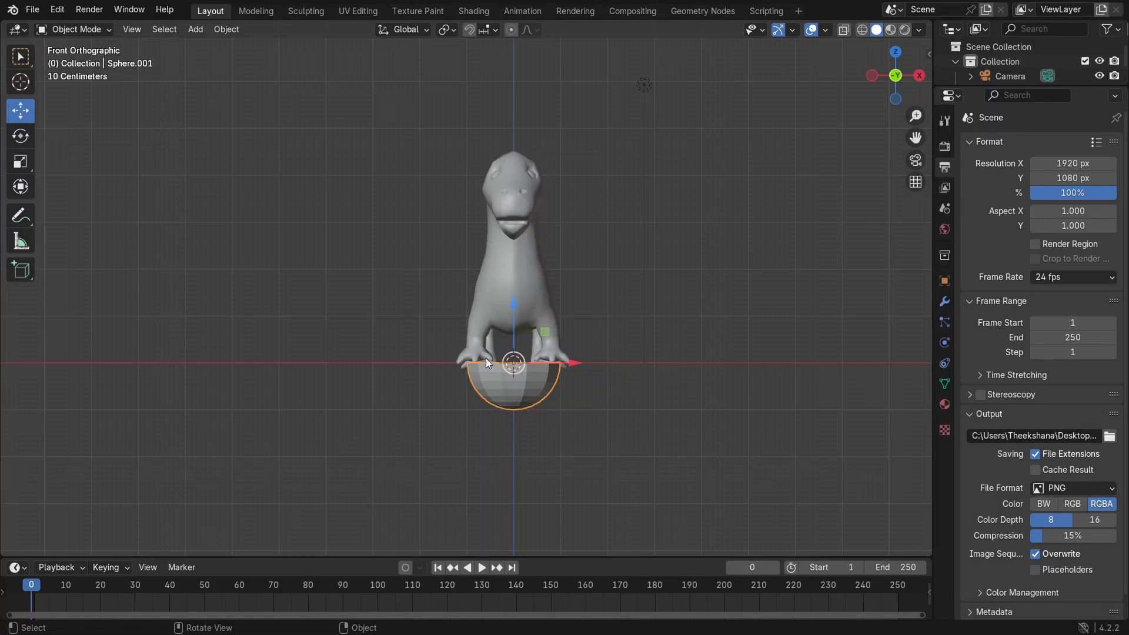
key("KP_3")
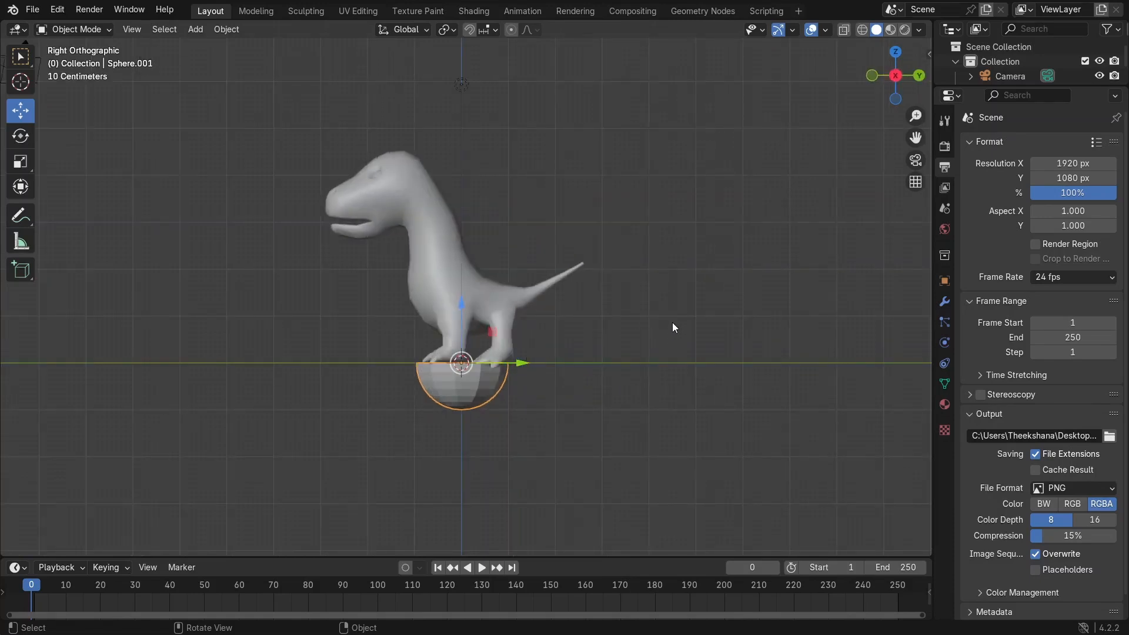
key("r")
left_click(424, 477)
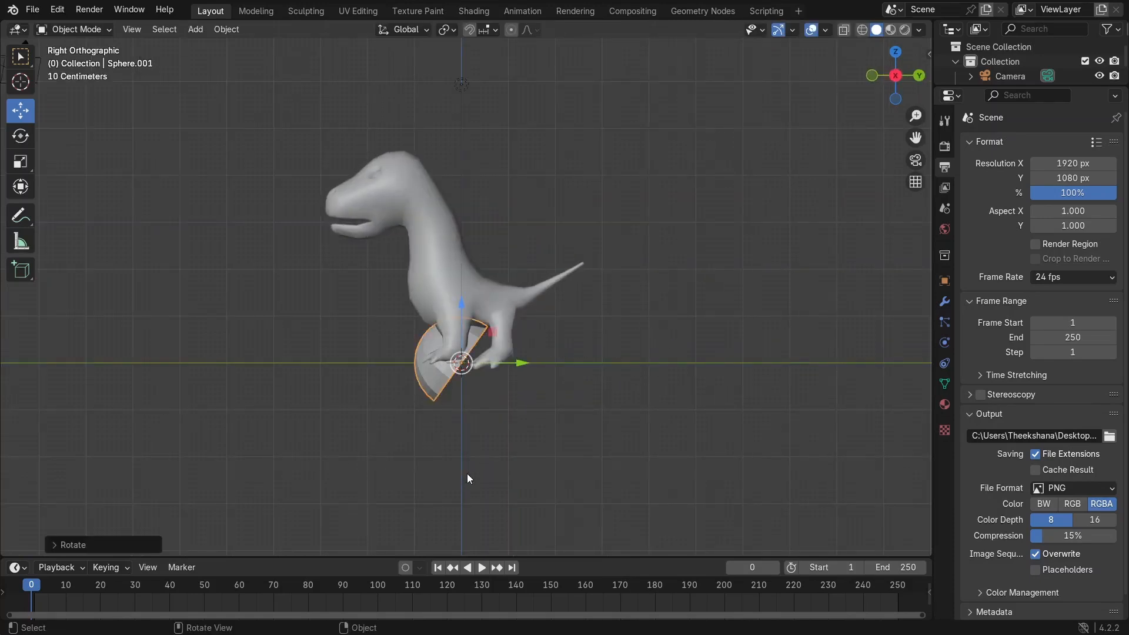
Step: Move the hemisphere up onto the dinosaur's head
key("g")
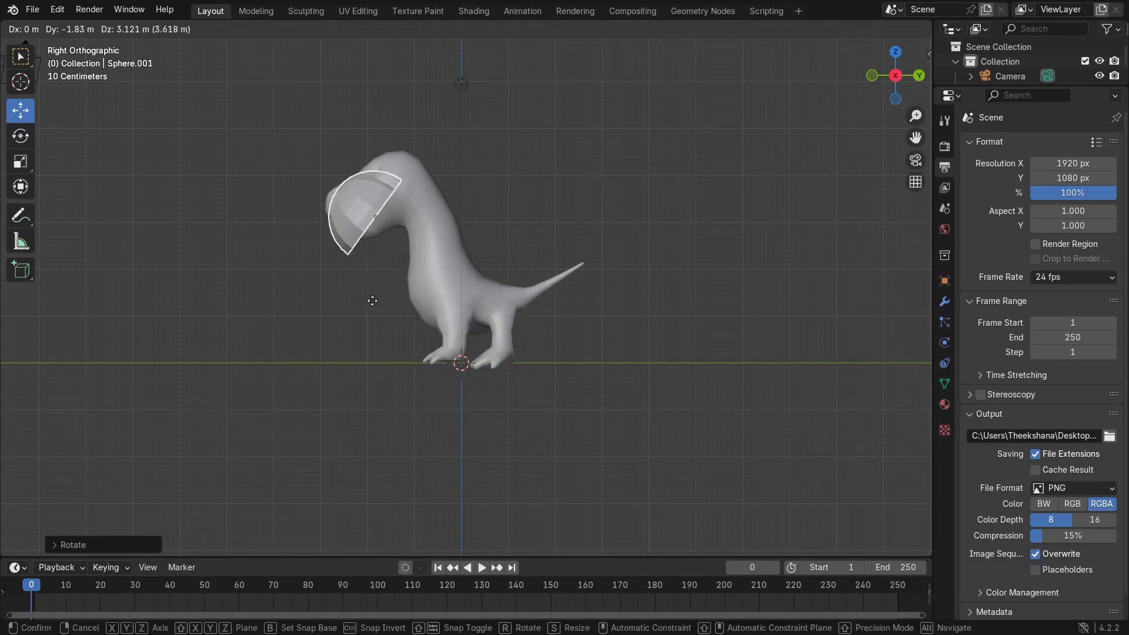
left_click(365, 265)
middle_click_drag(288, 293, 450, 353)
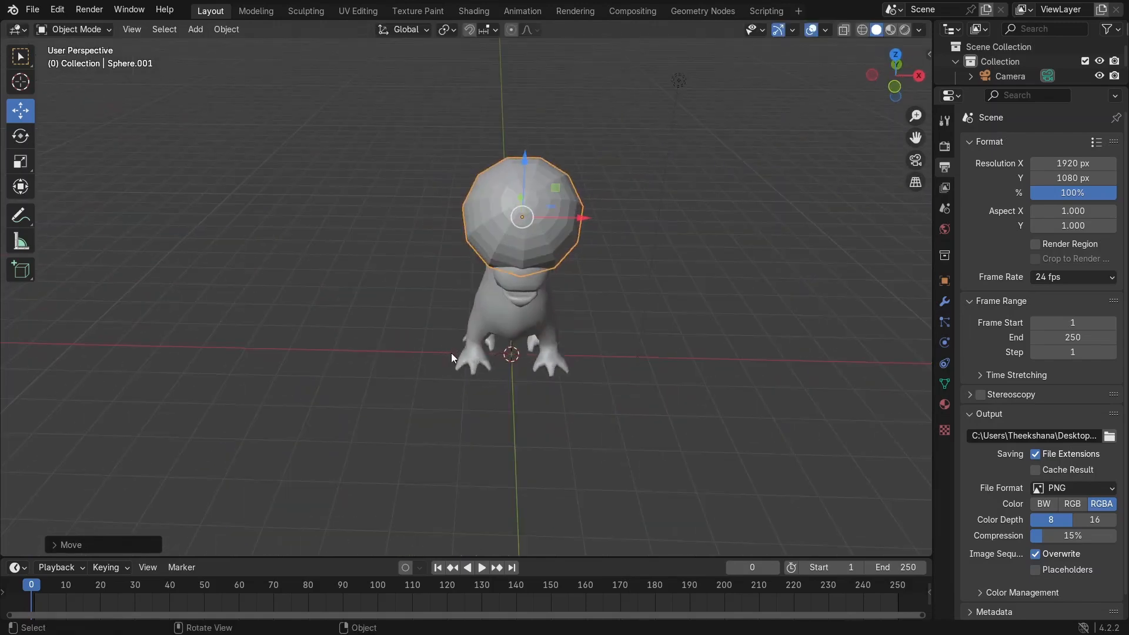
Step: Scale the hemisphere down to a small size on the dinosaur's head
key("s")
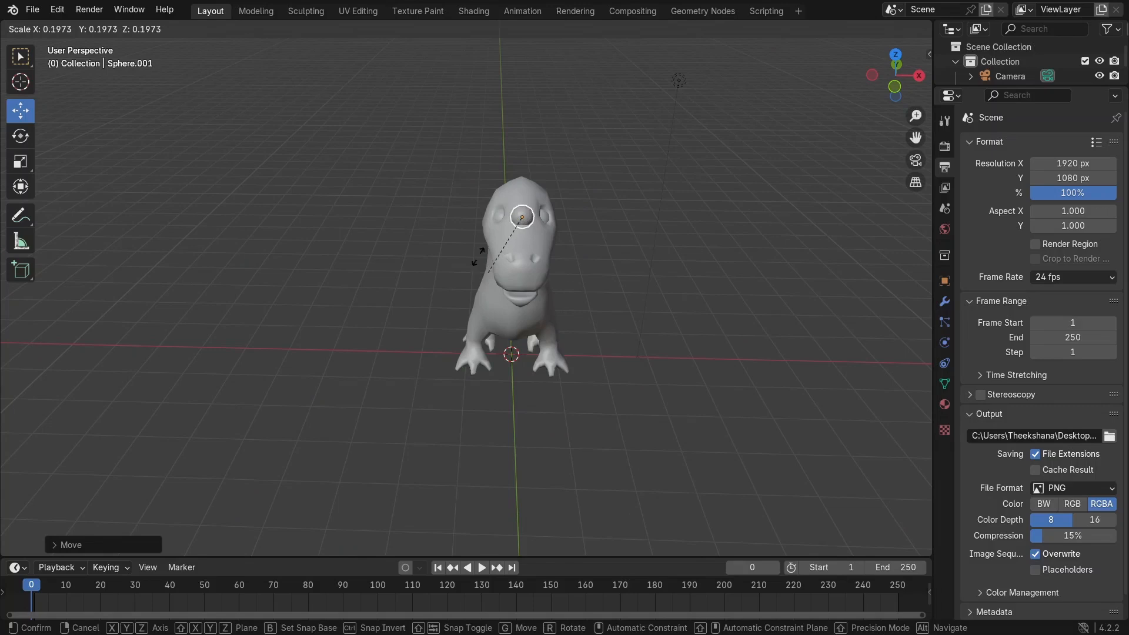
left_click(577, 219)
middle_click_drag(525, 270, 371, 277)
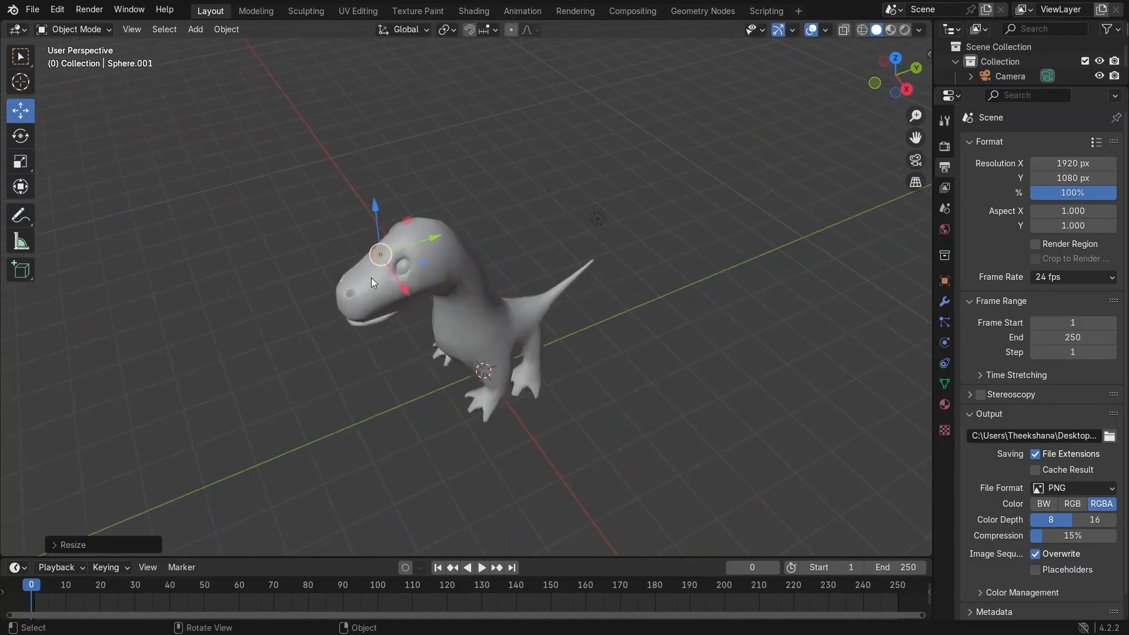
left_click_drag(407, 294, 432, 330)
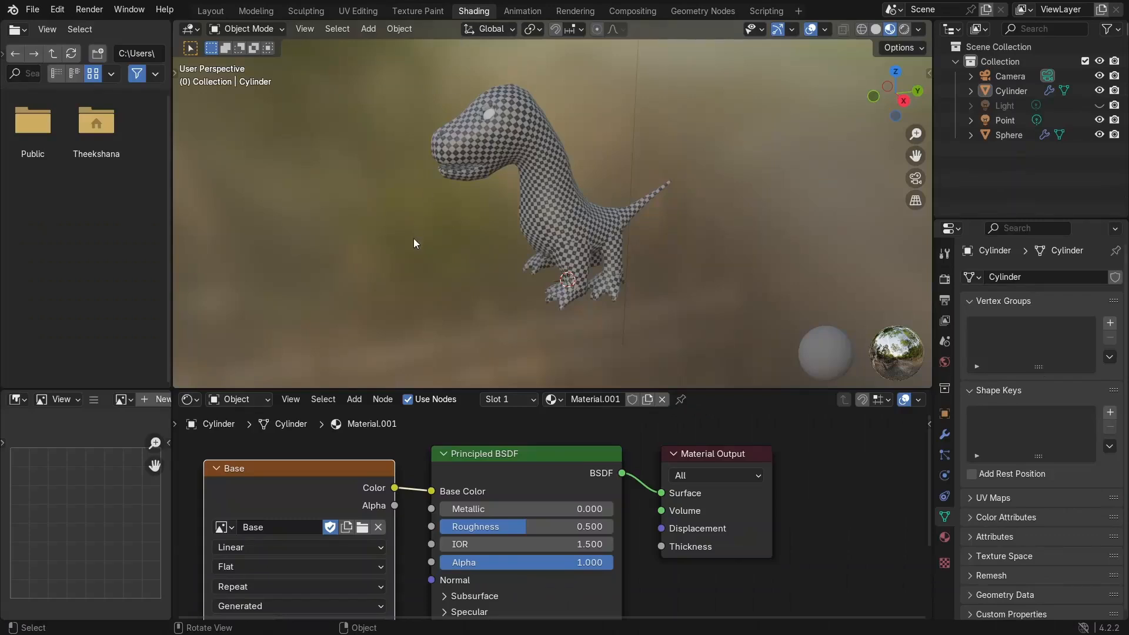
Step: Enlarge the node editor area in the Shading workspace
left_click_drag(431, 389, 431, 277)
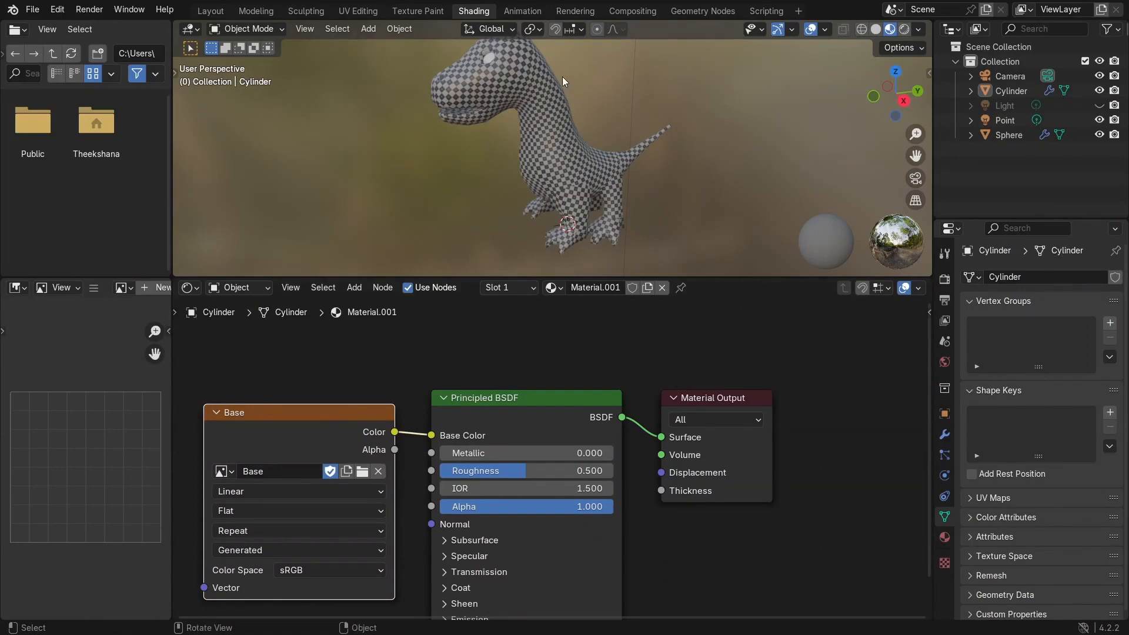
middle_click_drag(521, 147, 558, 193)
scroll(557, 193, "up", 4)
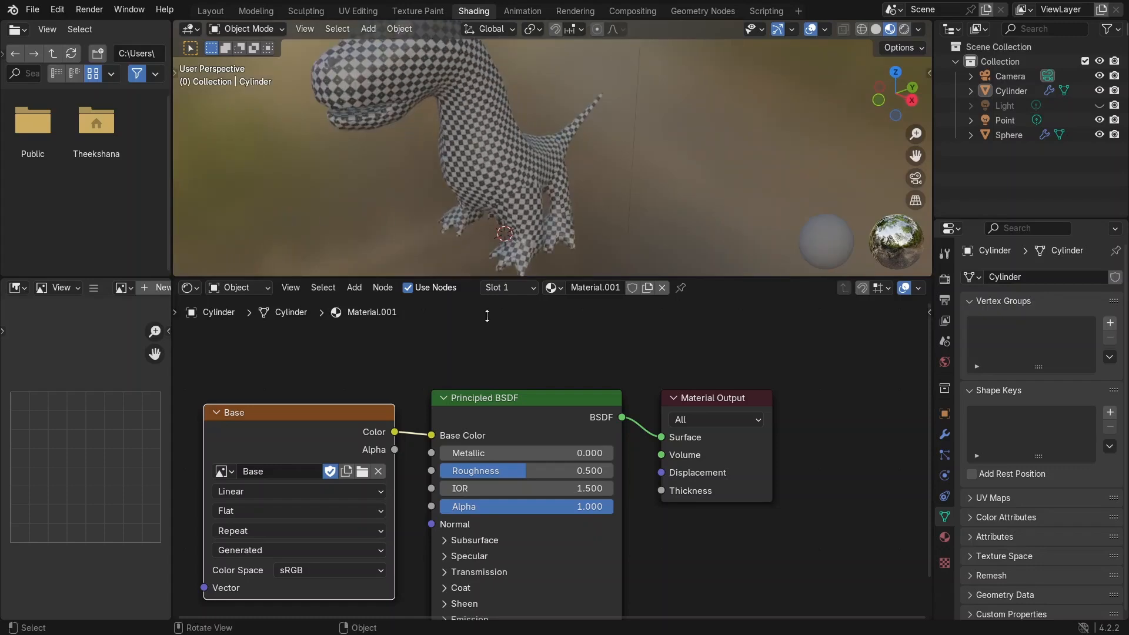
Step: Replace the image texture with a new 2048 px image named Base filled with an orange colour
left_click(379, 472)
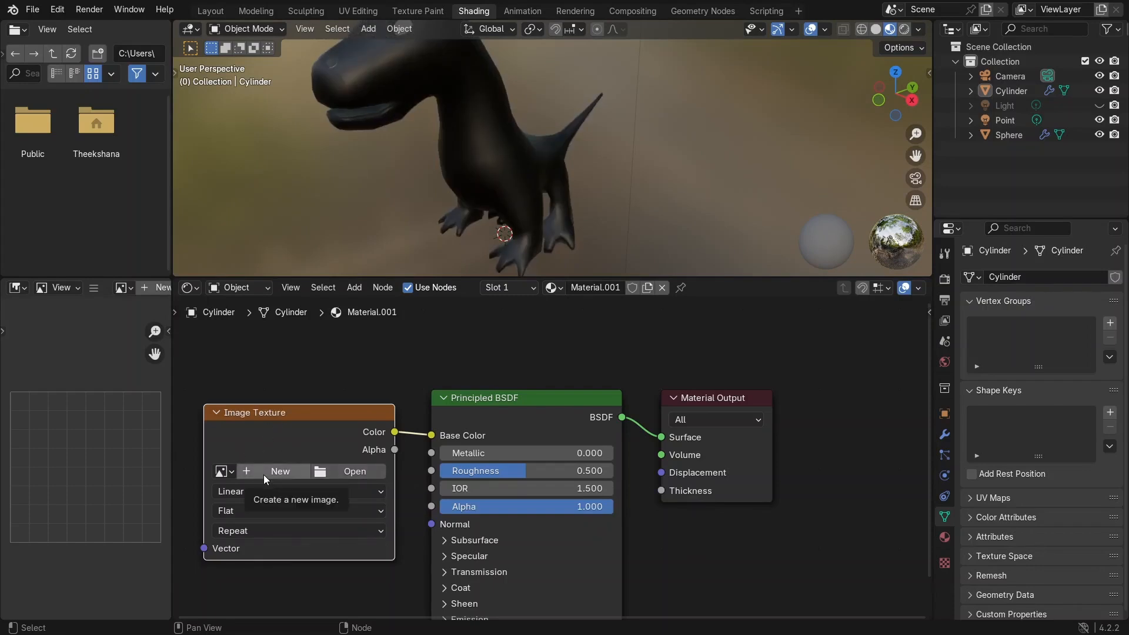
left_click(281, 471)
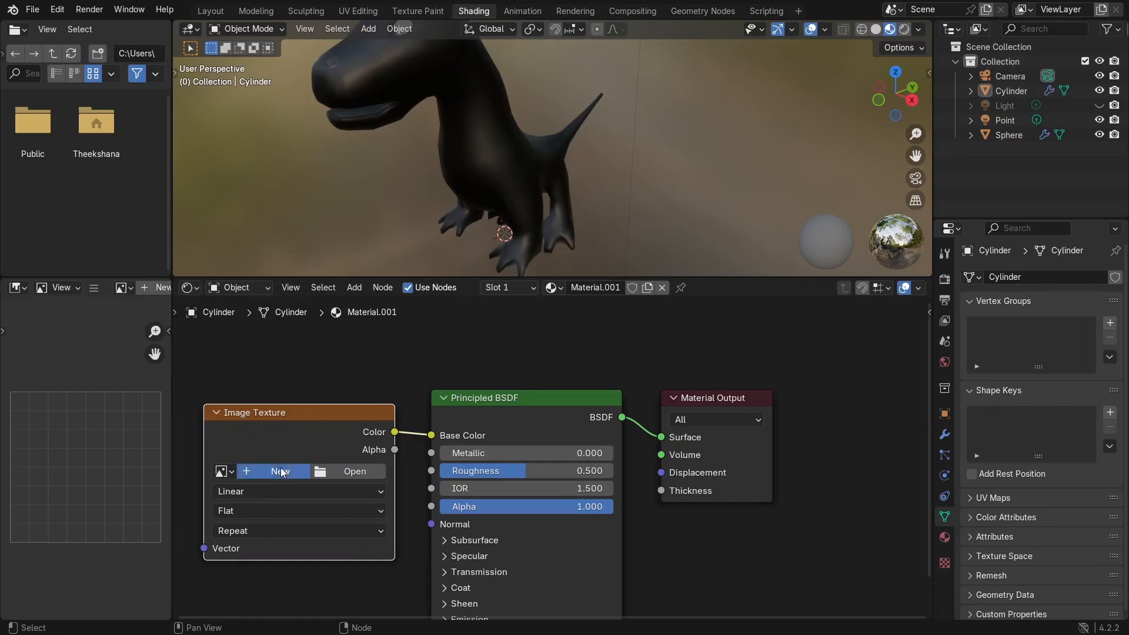
left_click_drag(331, 475, 246, 467)
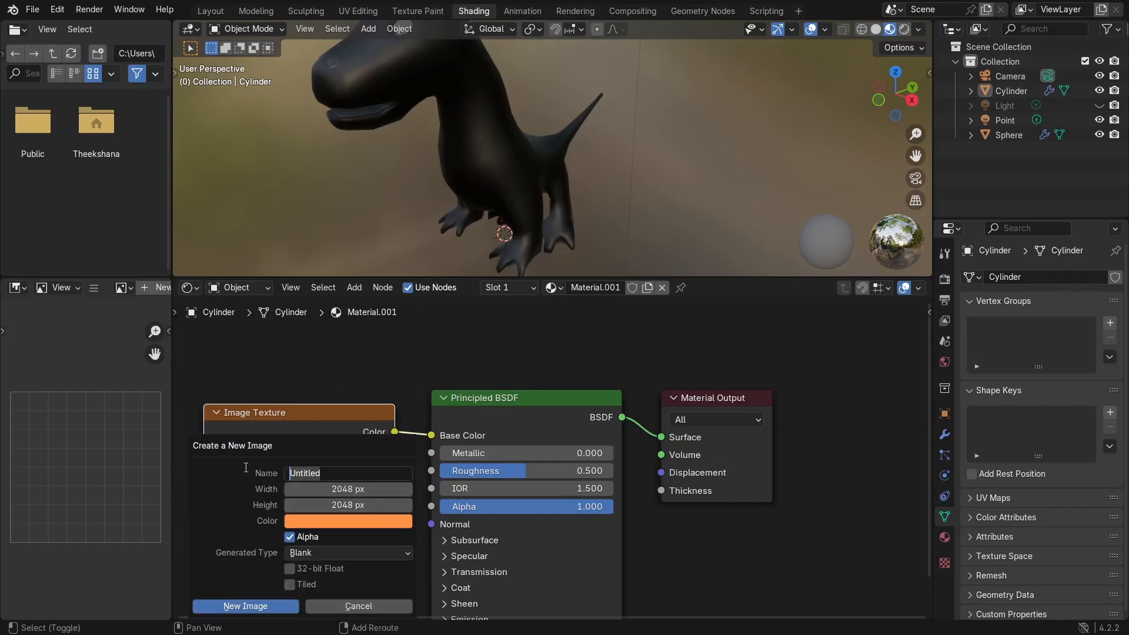
type("Base")
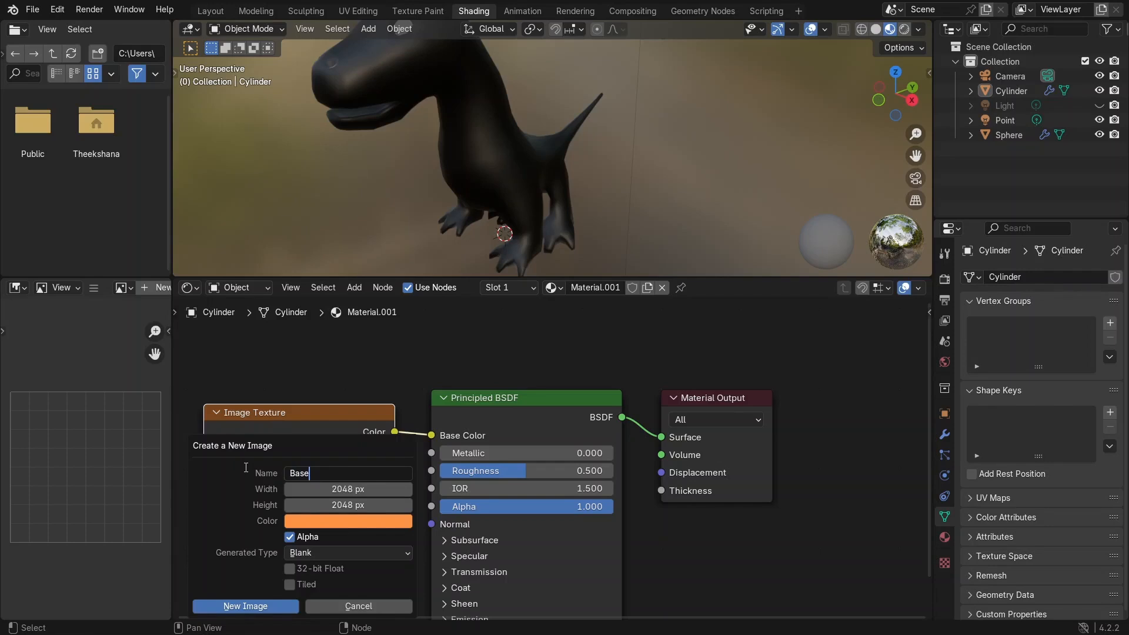
left_click(363, 493)
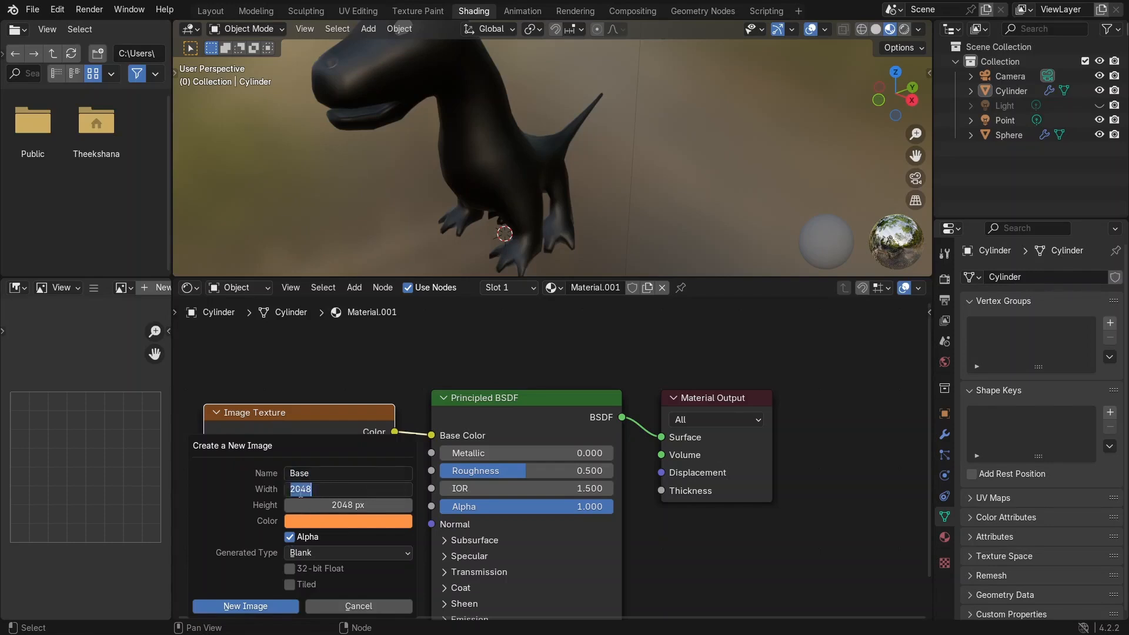
key("Return")
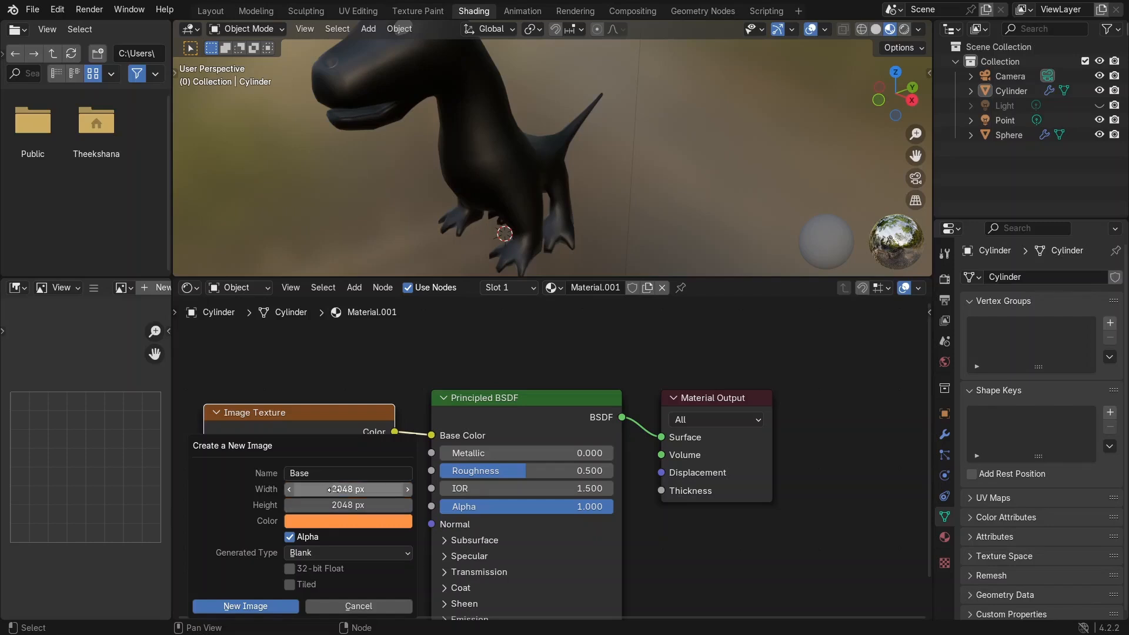
left_click(311, 520)
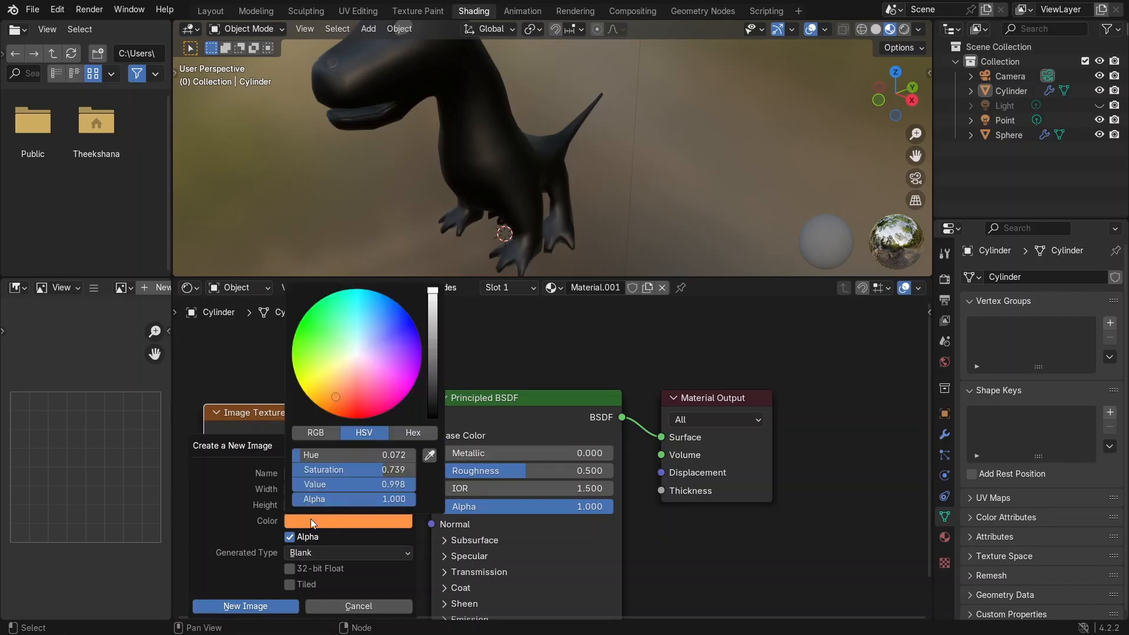
left_click(336, 396)
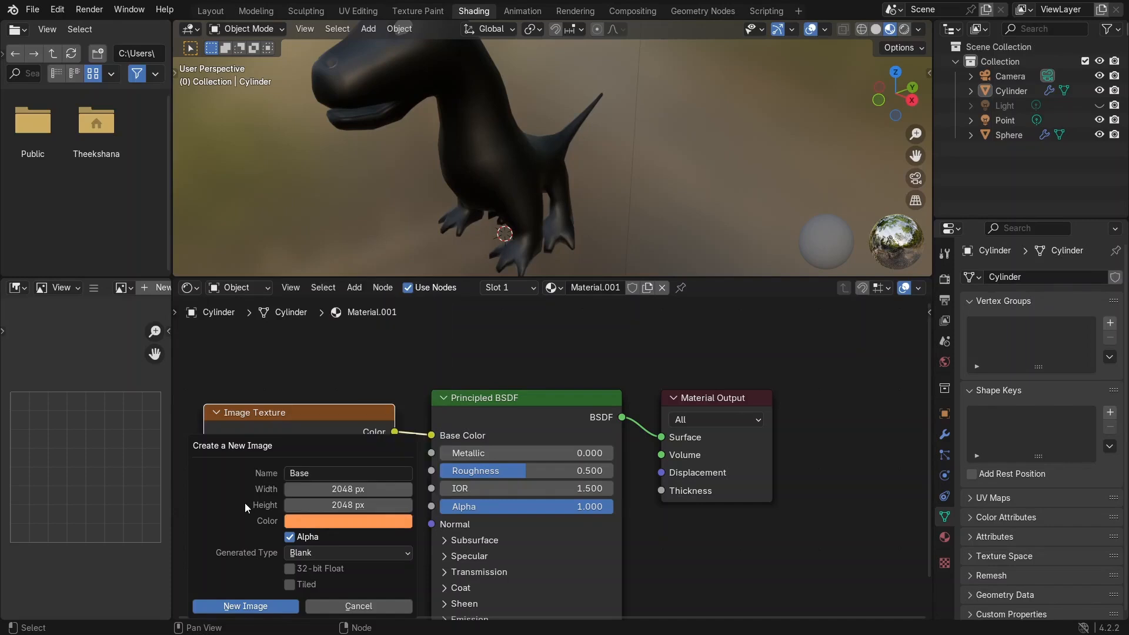
left_click(250, 605)
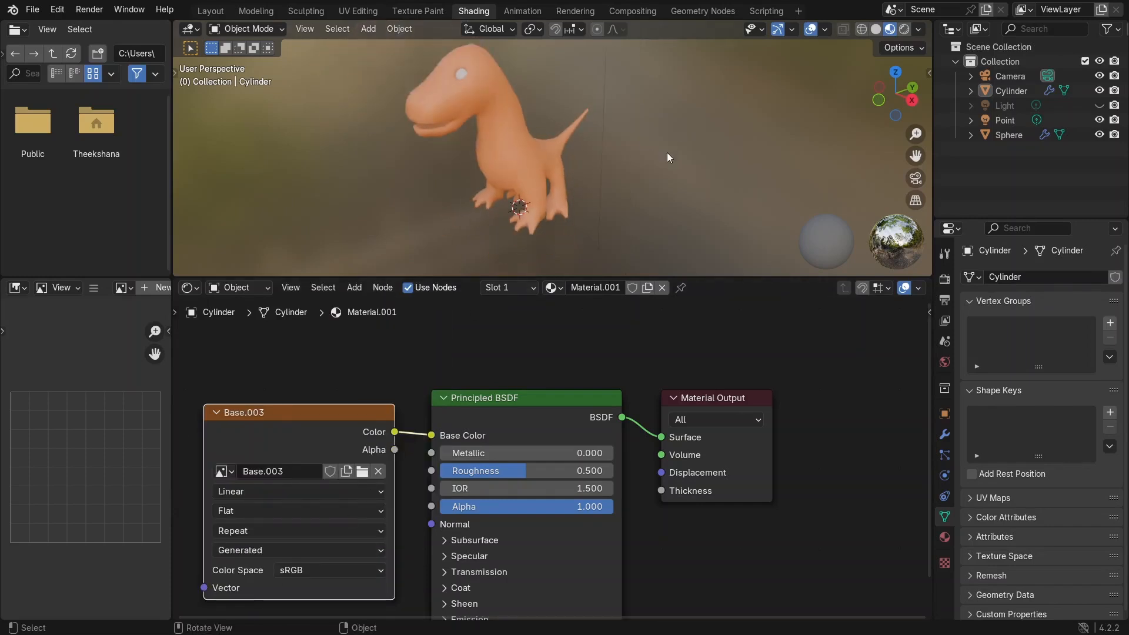
Step: Switch to the Texture Paint workspace and remove the existing texture from the brush's texture properties
middle_click_drag(705, 166, 716, 126)
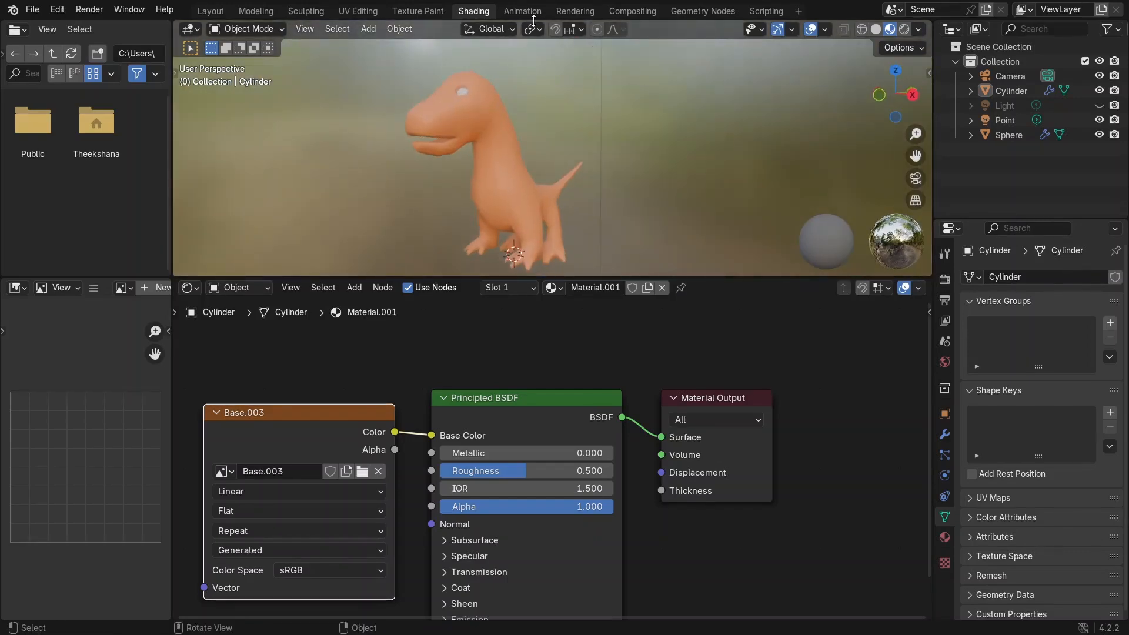
left_click(413, 11)
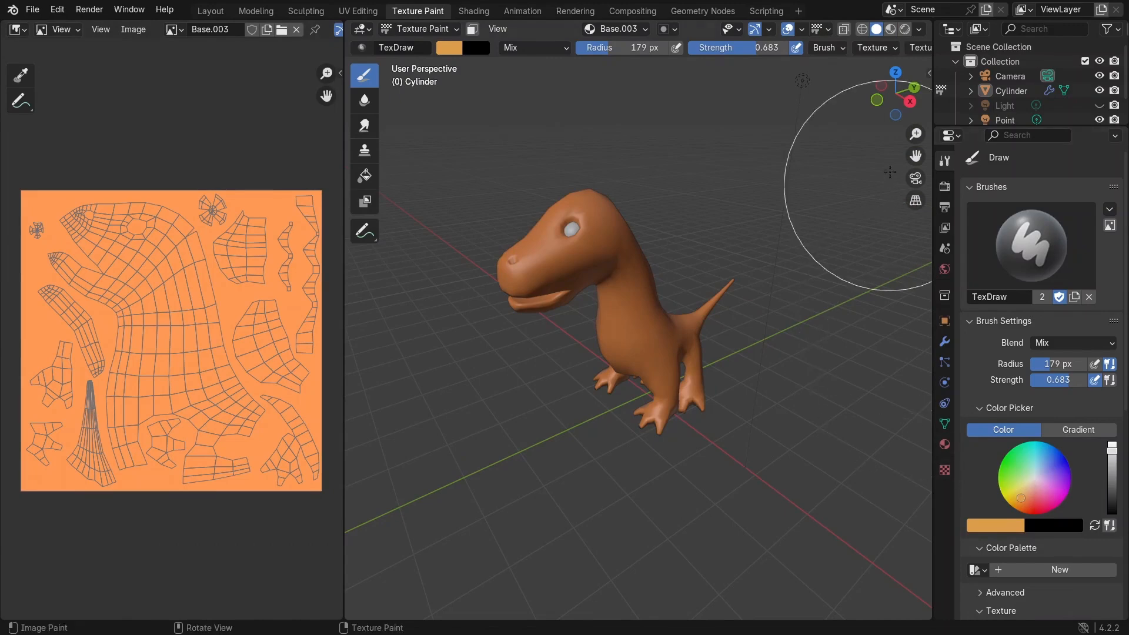
left_click(945, 470)
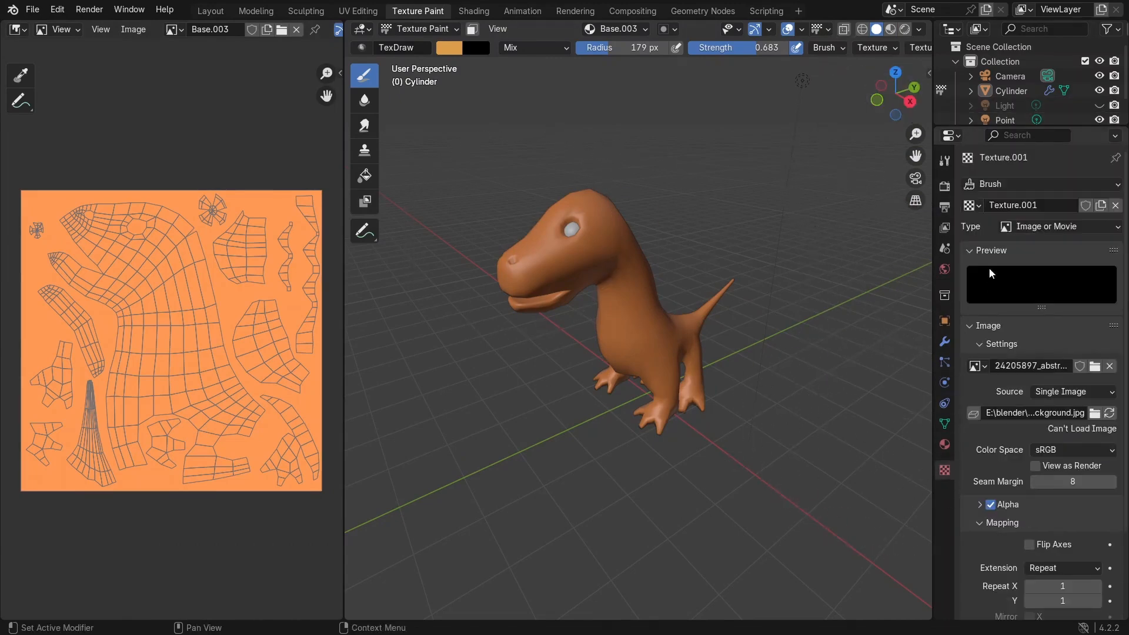
left_click(1114, 206)
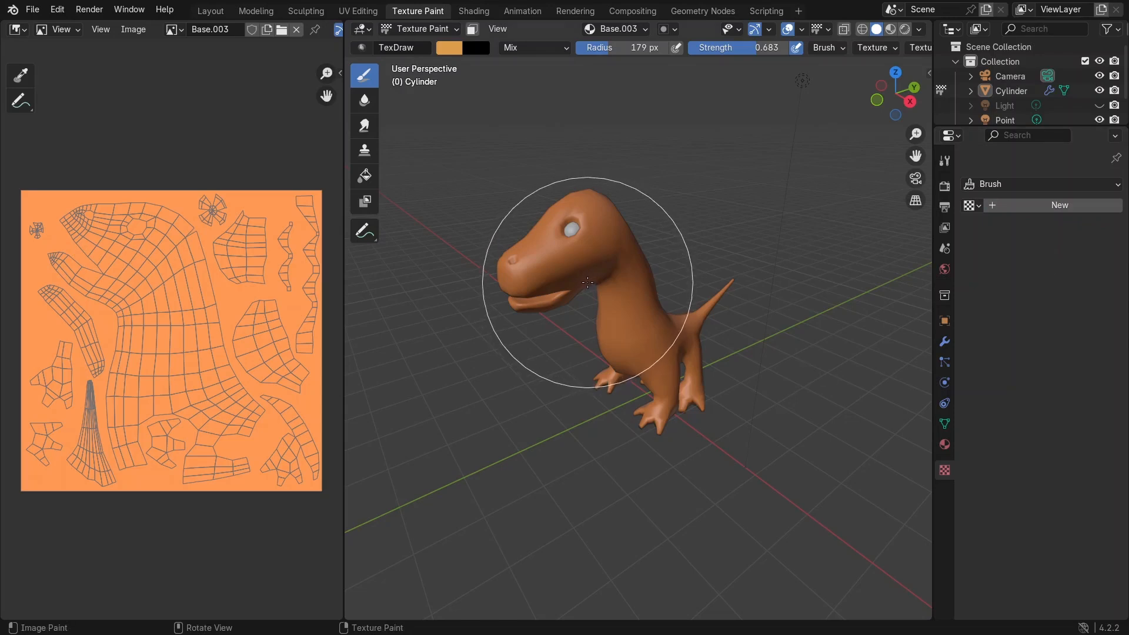
Step: Create a new brush texture and name it Skin
left_click(1033, 208)
double_click(1045, 206)
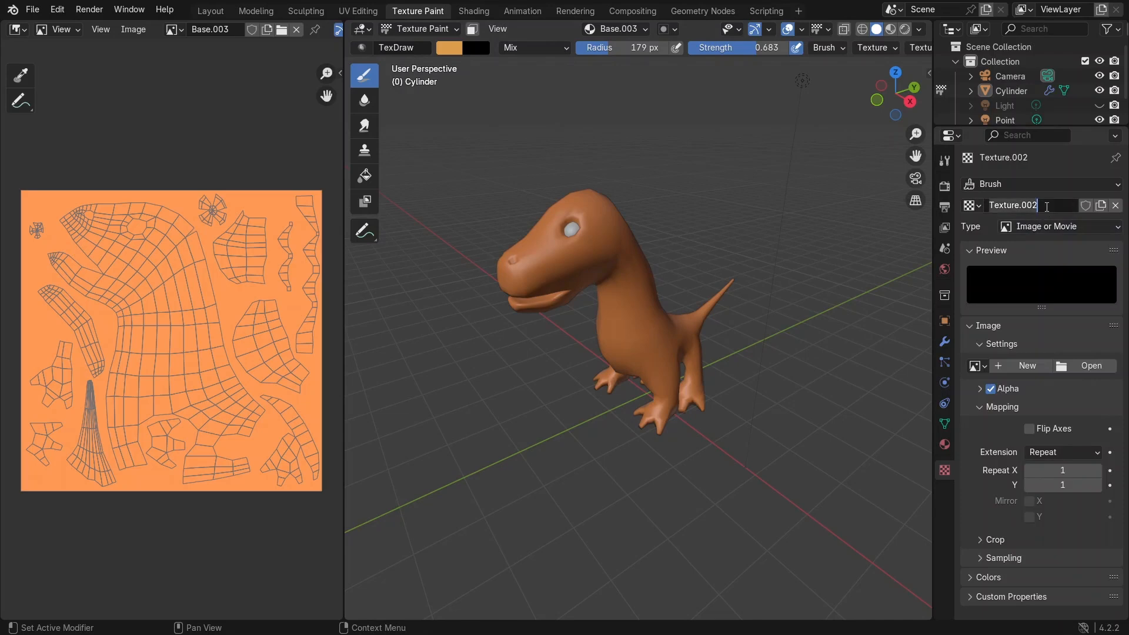
type("S")
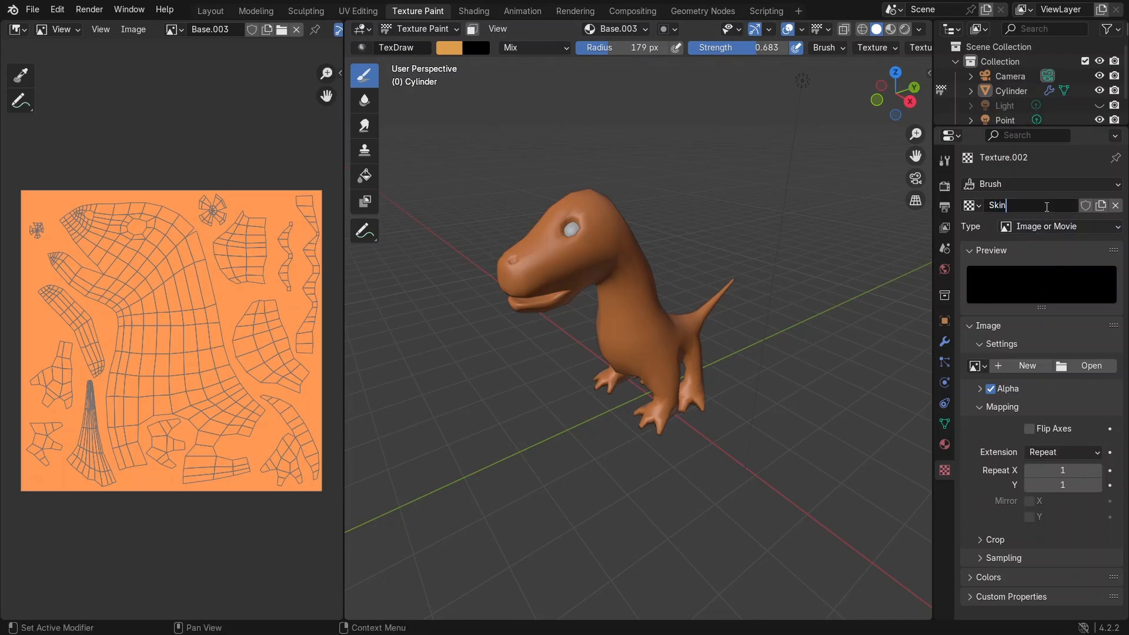
type("kin")
key("Return")
Step: Set the Skin texture type to Image or Movie and open 370d2554-257a-4c54-9d56-a25c7013bcb9.png from the Desktop
left_click(1058, 227)
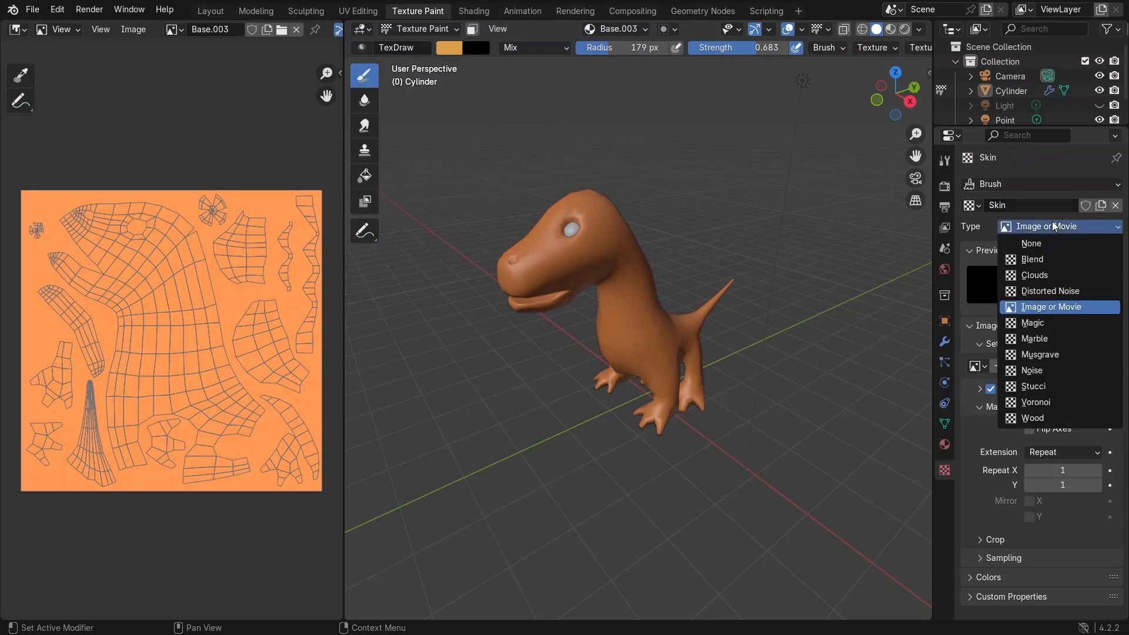
left_click(1057, 307)
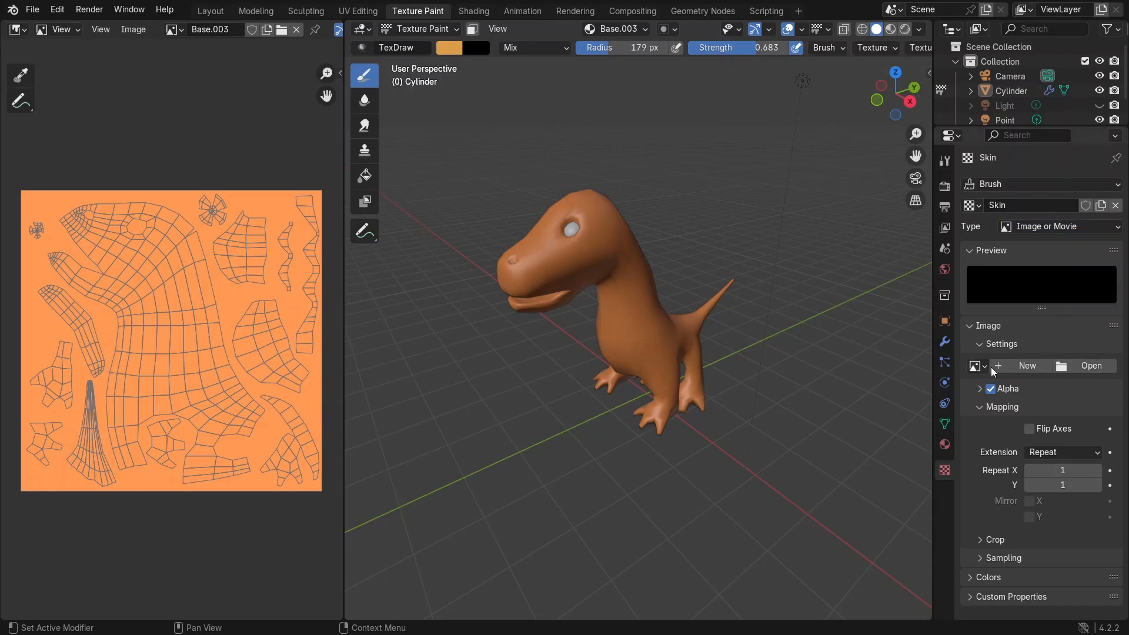
left_click(1072, 361)
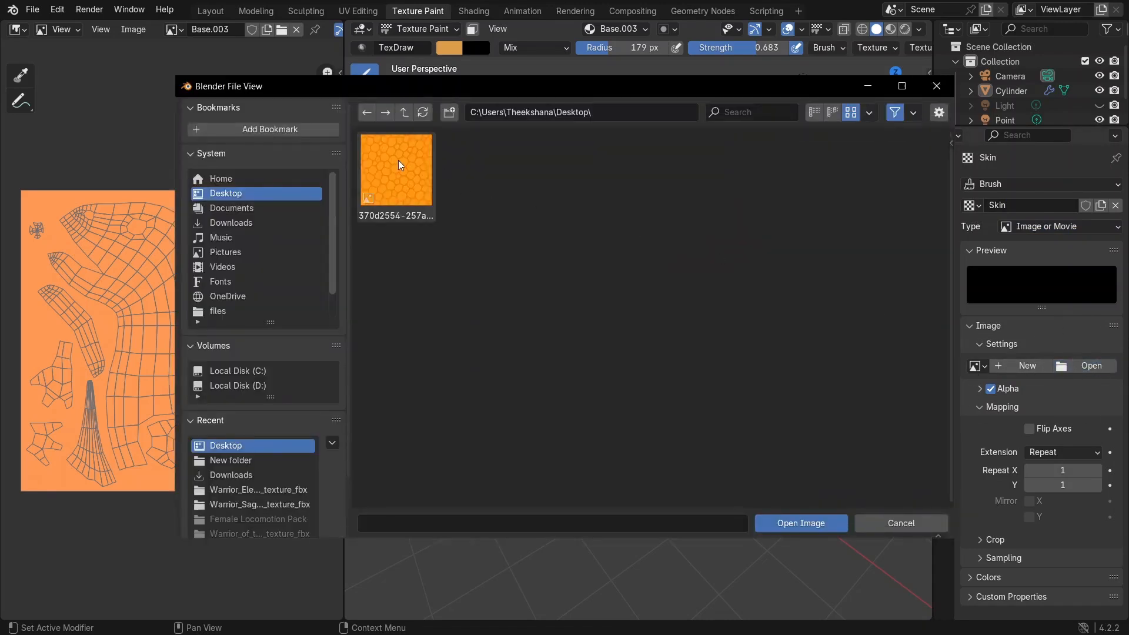
left_click(398, 165)
left_click(815, 116)
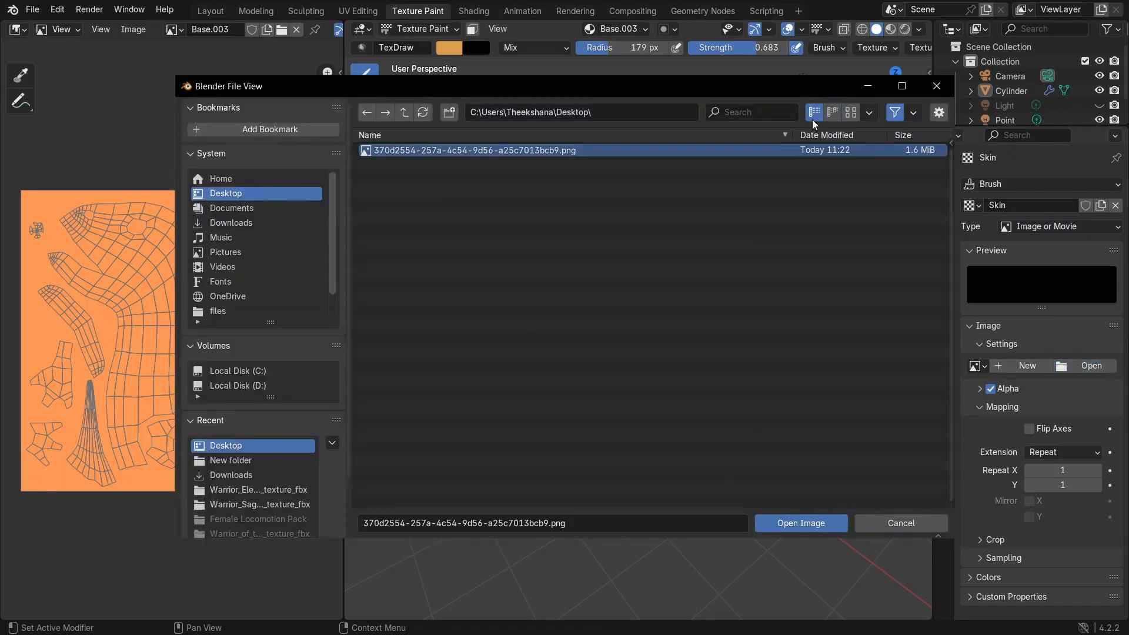
left_click(850, 114)
left_click(440, 184)
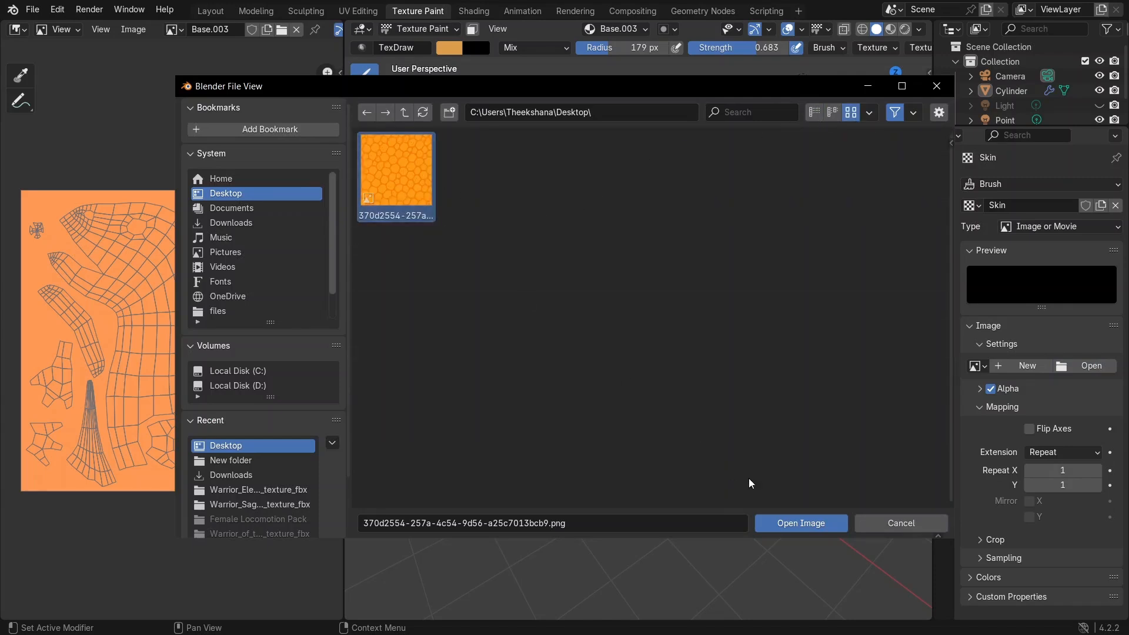
left_click(817, 526)
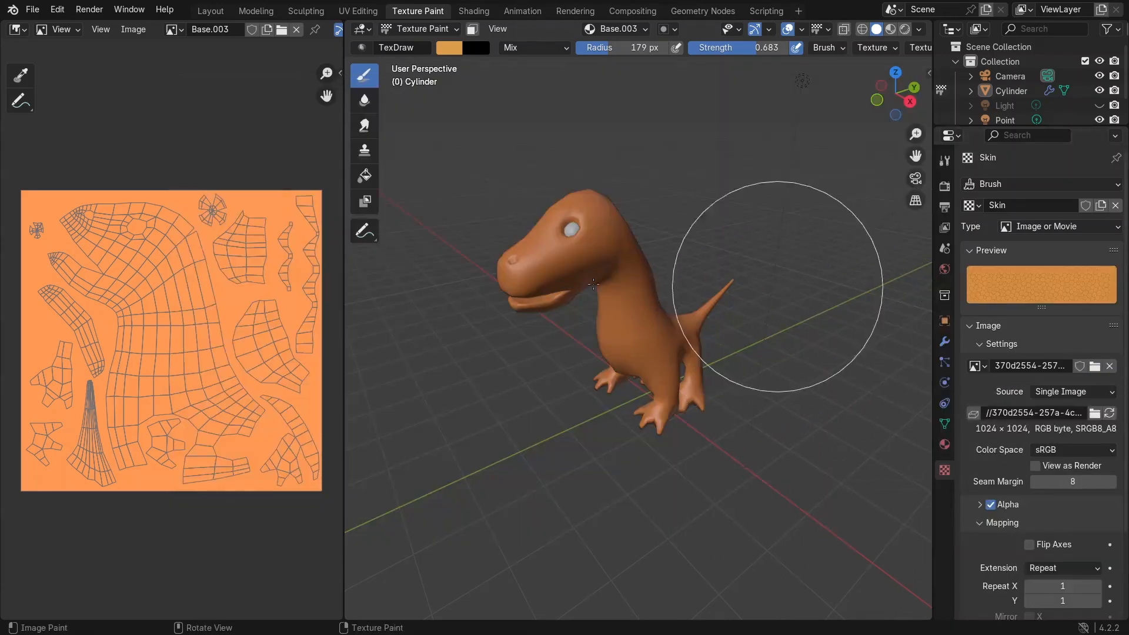
Step: Widen the image editor area beside the 3D viewport
scroll(975, 541, "down", 5)
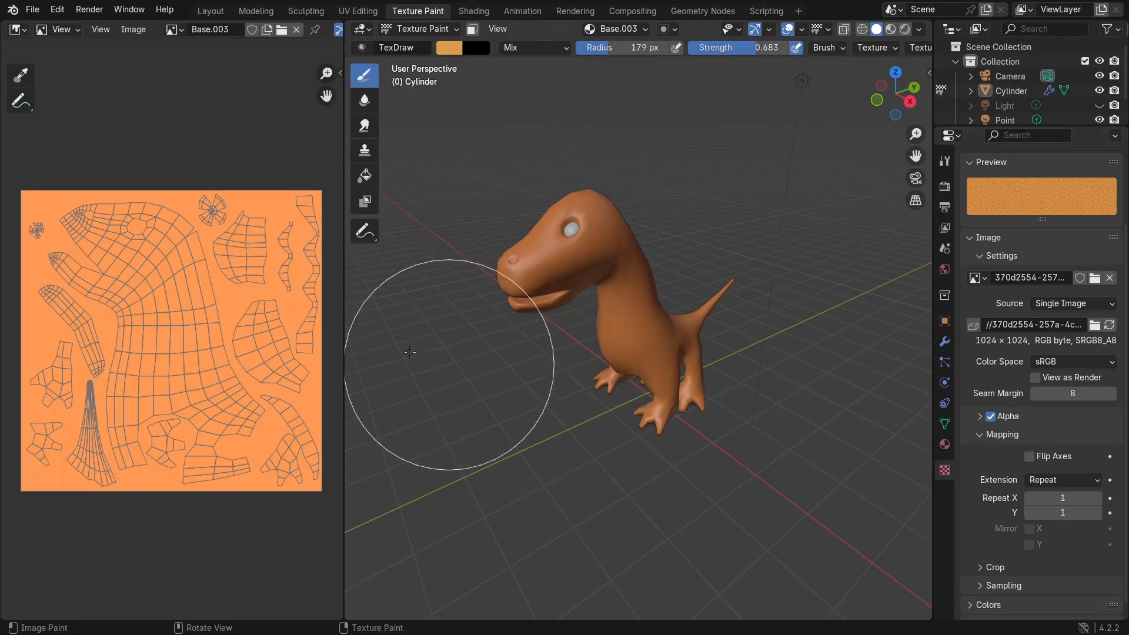
left_click_drag(364, 322, 585, 321)
scroll(237, 117, "up", 1)
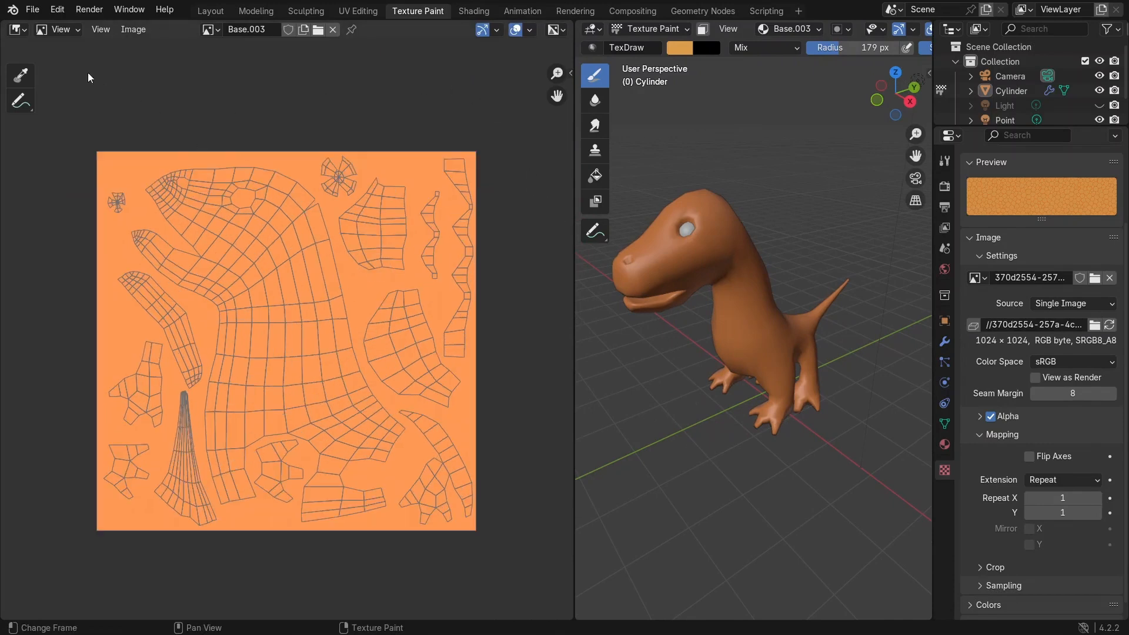
Step: Switch the image editor to Paint mode and select the Draw tool
left_click(62, 28)
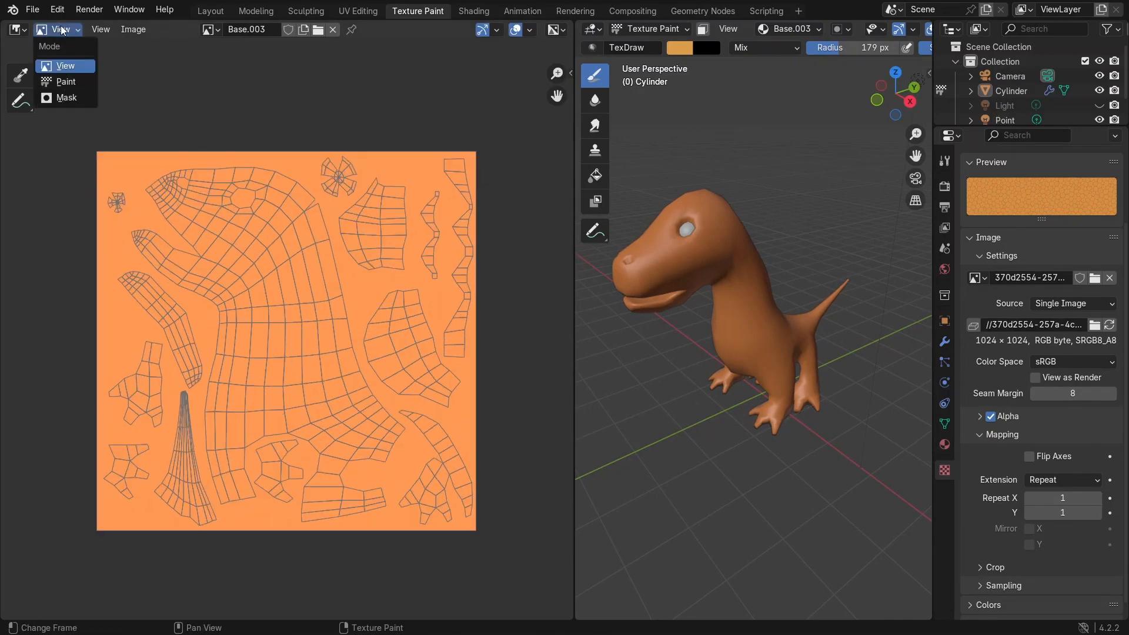
left_click(61, 28)
left_click(61, 26)
left_click(62, 83)
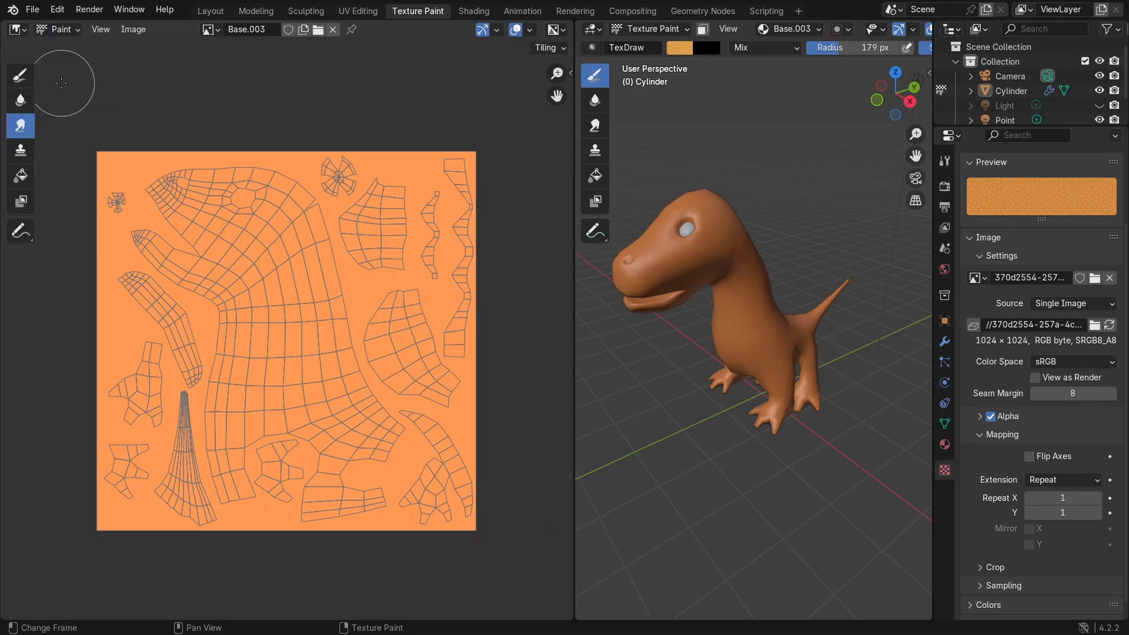
left_click(18, 85)
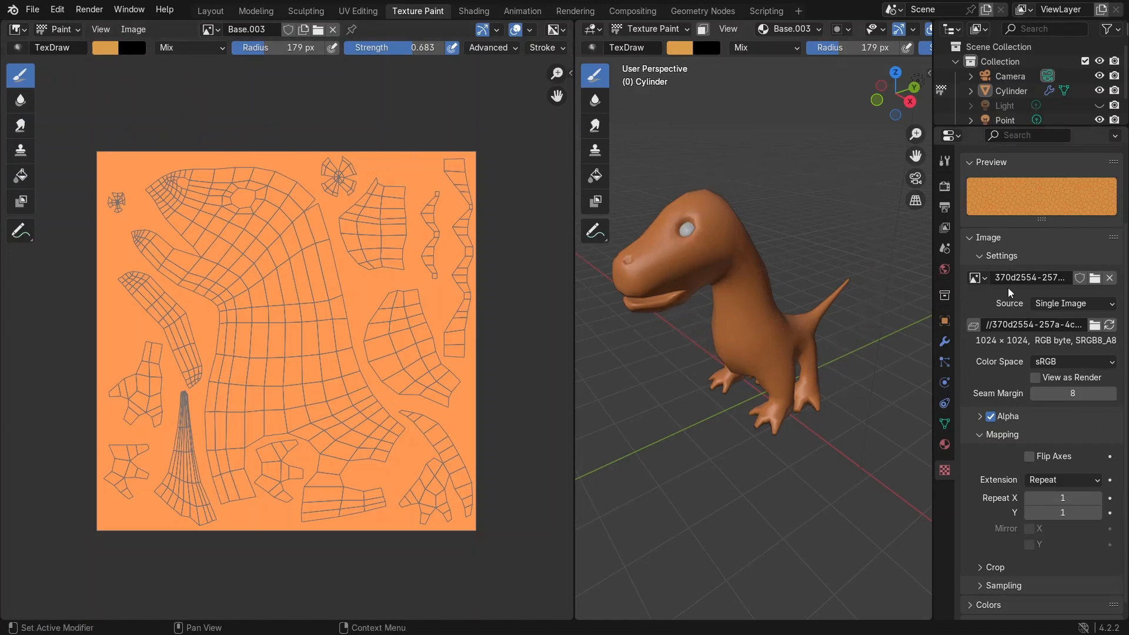
Step: Paint test strokes on the body in the UV image, undoing each, with the texture repeat raised to 2
mouse_move(260, 314)
left_mouse_down()
mouse_move(238, 395)
mouse_move(247, 315)
mouse_move(255, 332)
left_mouse_up()
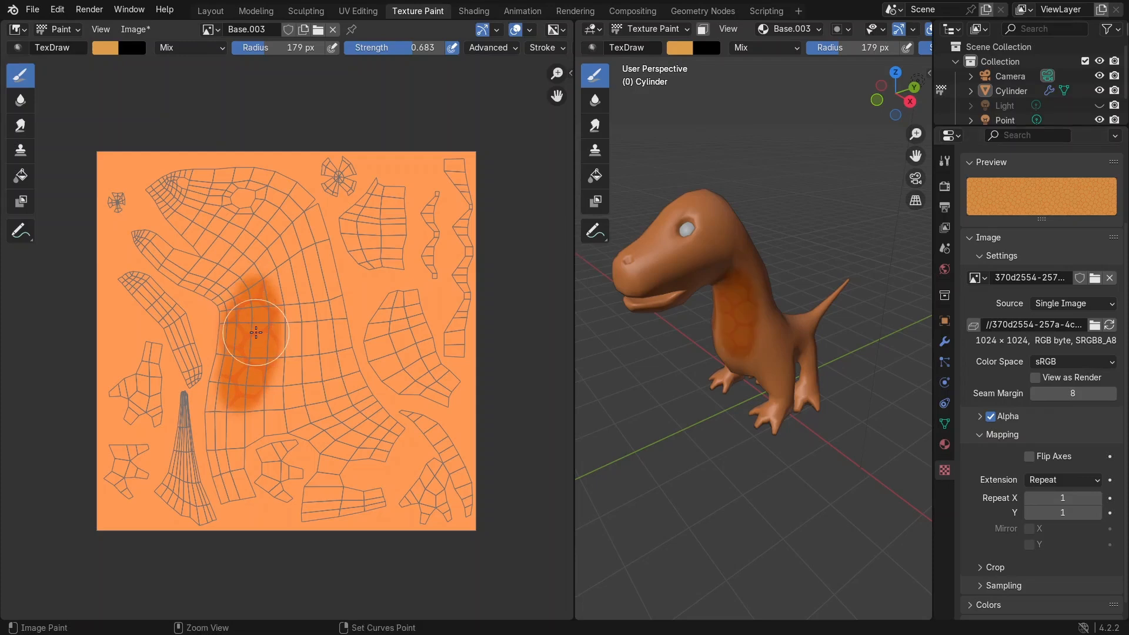
key("ctrl+z")
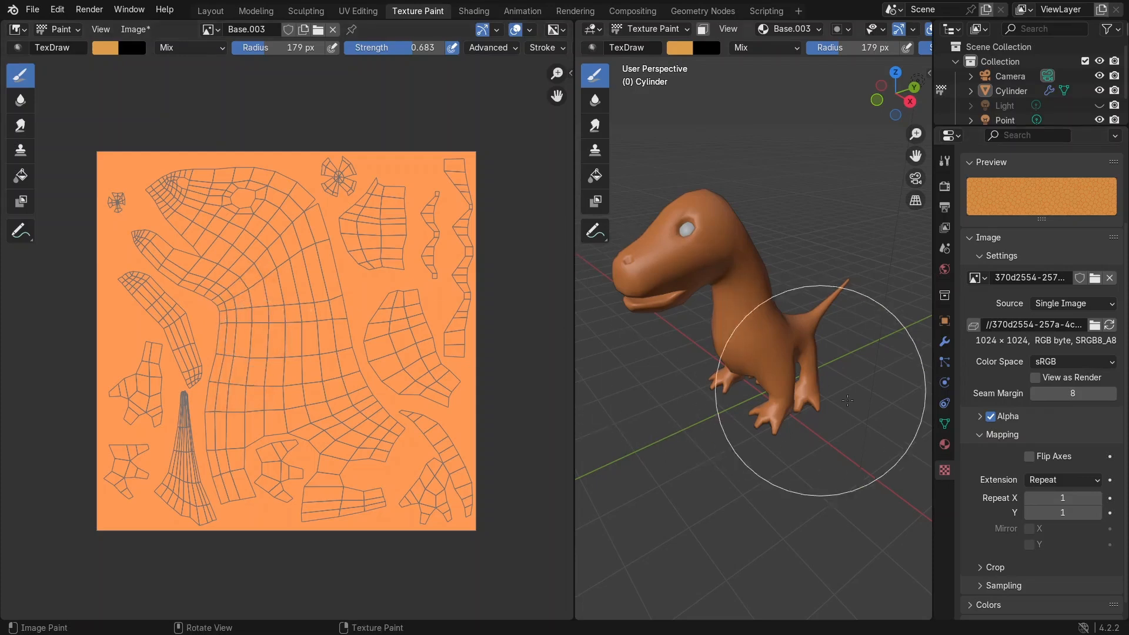
left_click(1096, 499)
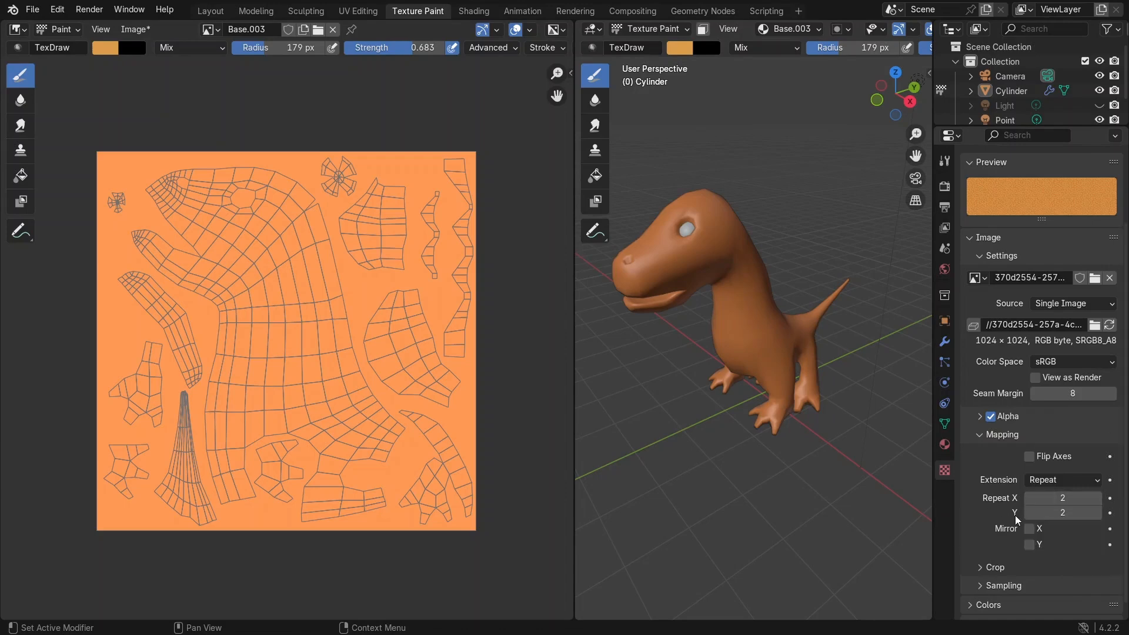
mouse_move(219, 327)
left_mouse_down()
mouse_move(211, 406)
mouse_move(247, 406)
mouse_move(253, 371)
left_mouse_up()
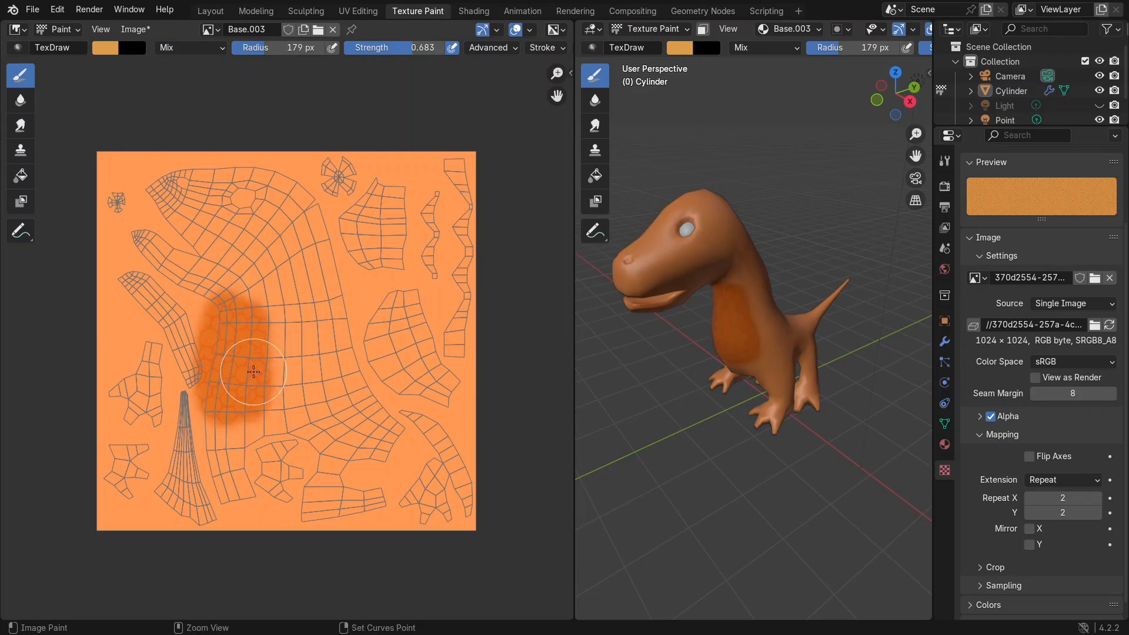
key("ctrl+z")
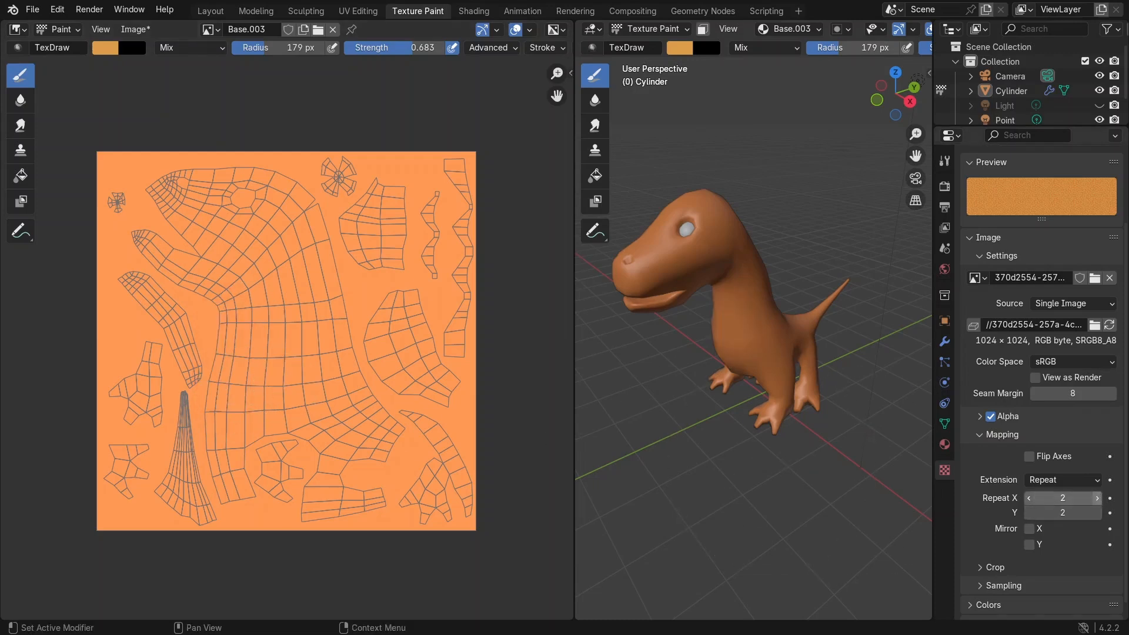
Step: Set the brush texture repeat to 3 and paint a stroke on the dinosaur's head in the 3D viewport
left_click(1096, 498)
scroll(282, 338, "up", 4)
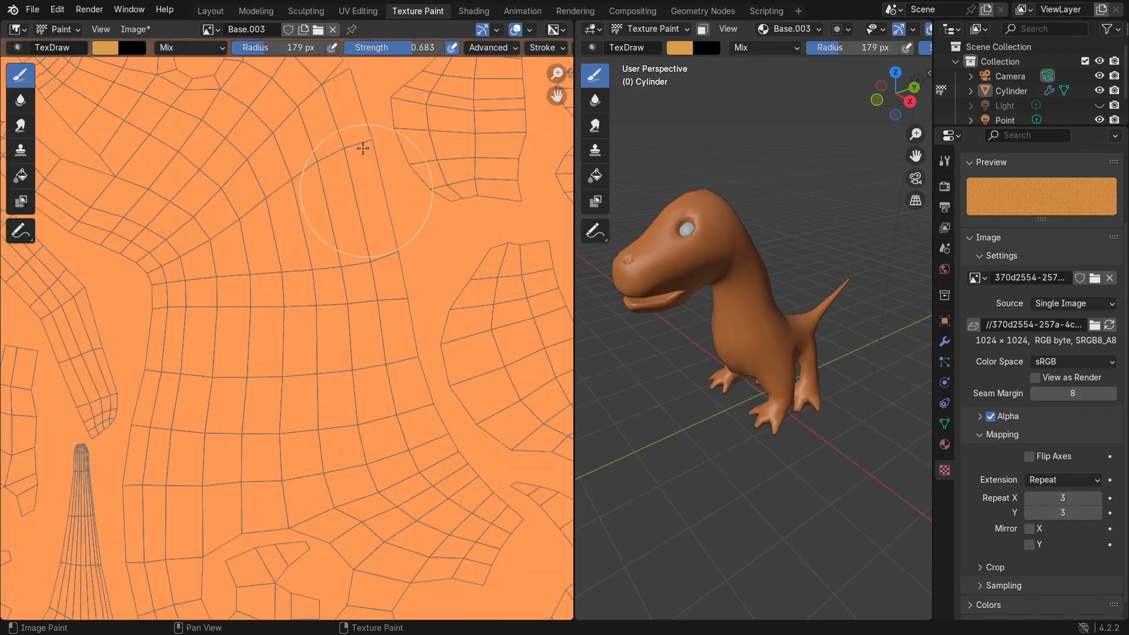
scroll(756, 265, "up", 3)
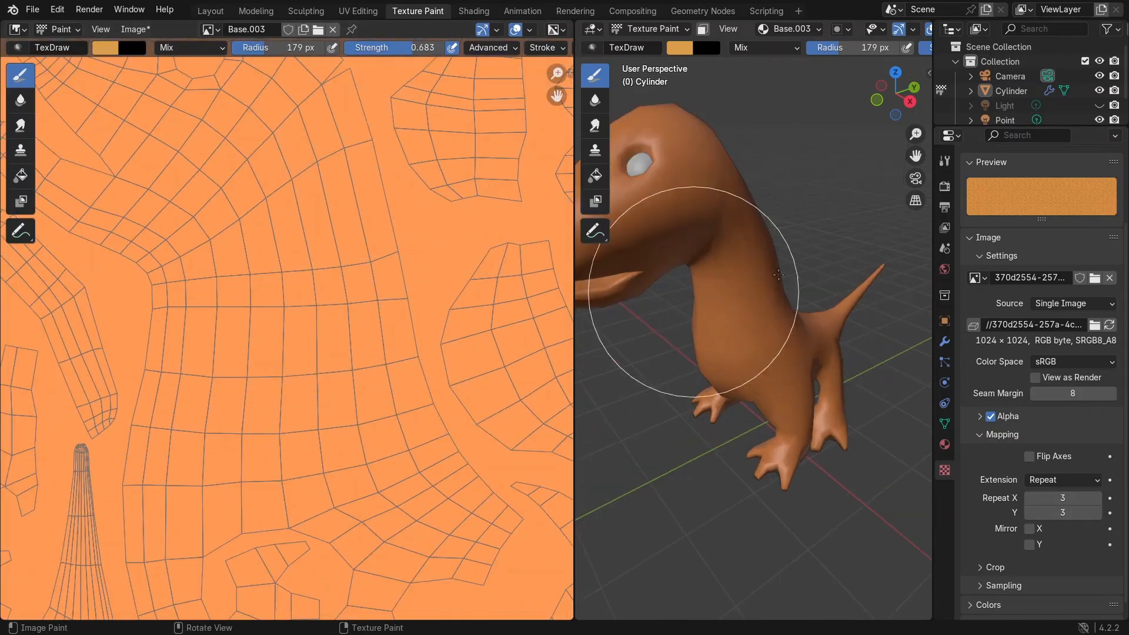
scroll(326, 243, "down", 3)
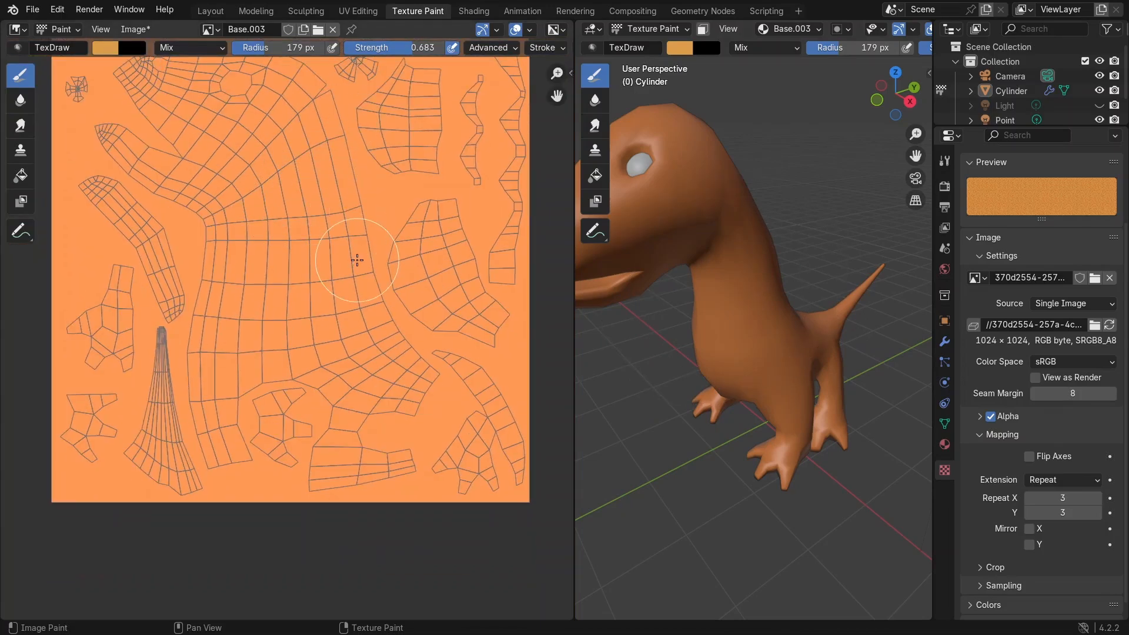
left_click(685, 203)
scroll(721, 288, "up", 3)
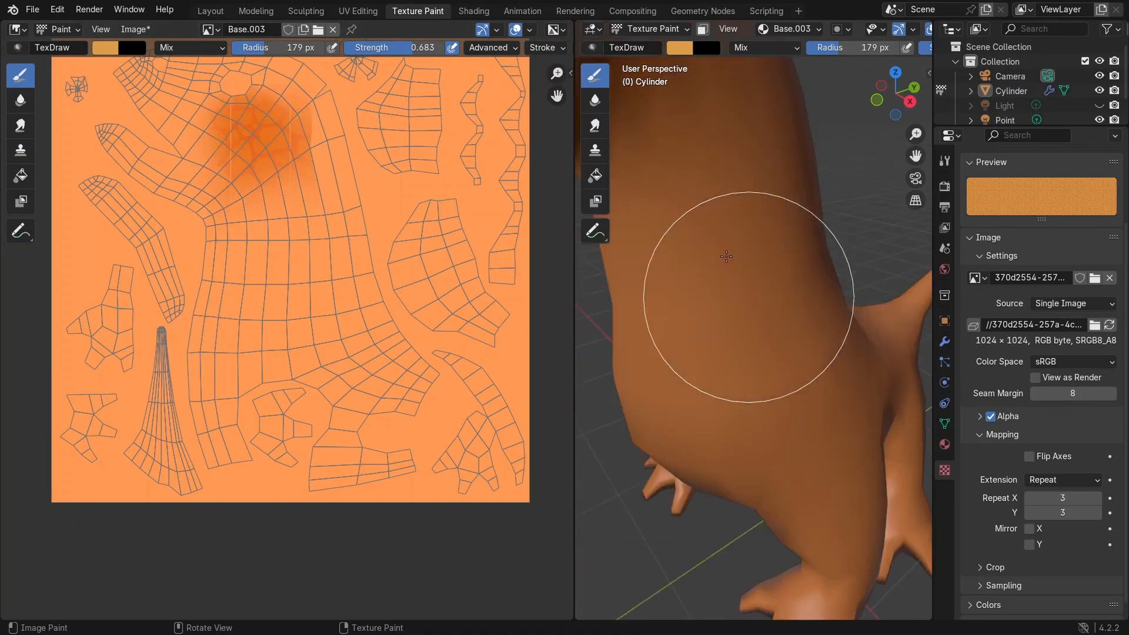
Step: Paint a test dab on the dinosaur's body, then undo it along with the earlier head stroke
left_click(727, 249)
scroll(705, 241, "down", 4)
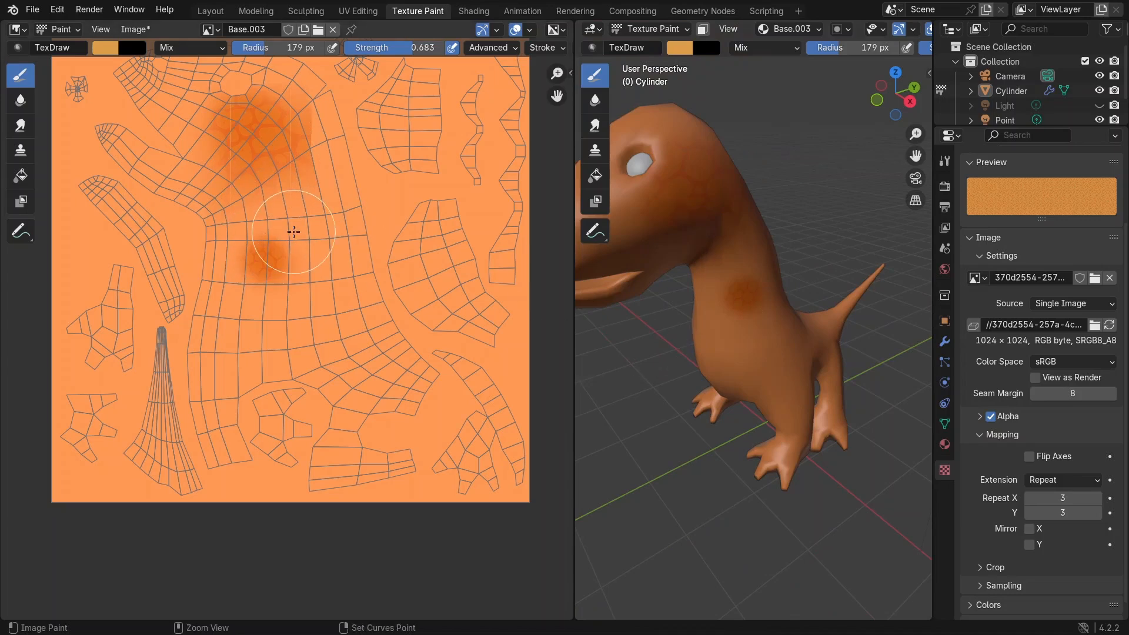
key("ctrl+z")
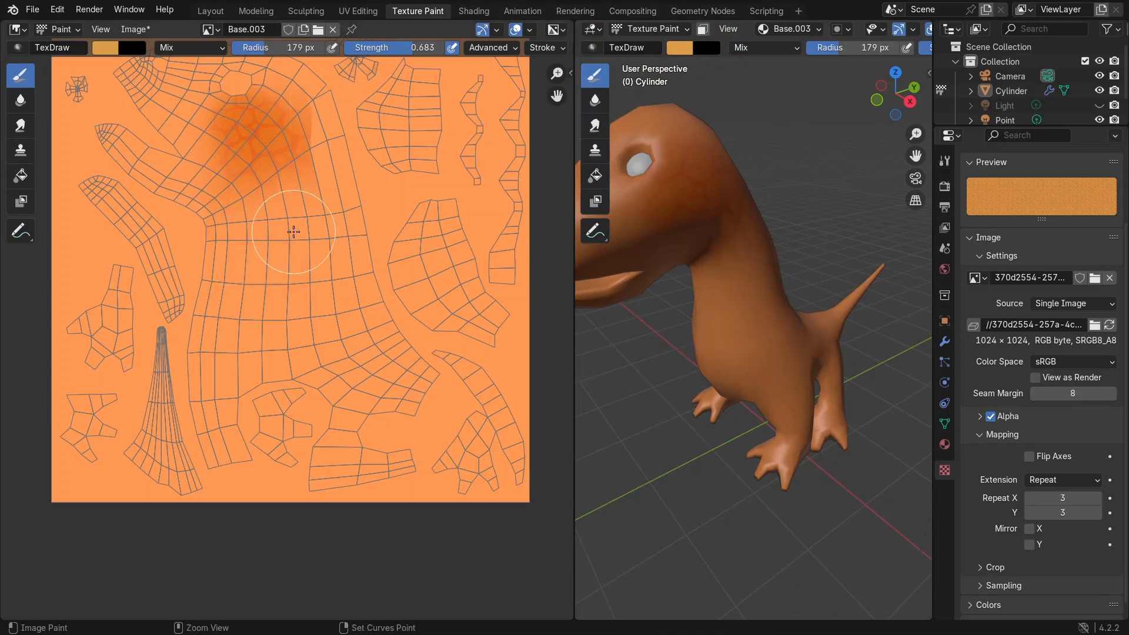
key("ctrl+z")
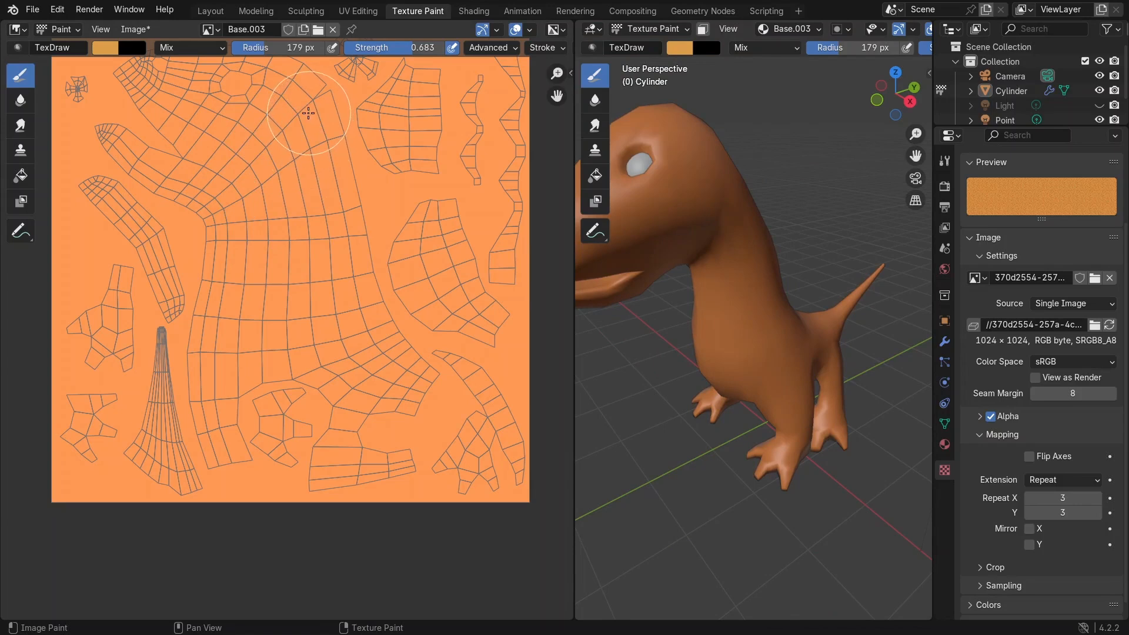
Step: Paint the Skin texture over the large body island in the UV image with several strokes
mouse_move(310, 113)
left_mouse_down()
mouse_move(354, 298)
mouse_move(425, 372)
mouse_move(429, 406)
mouse_move(335, 449)
mouse_move(363, 379)
left_mouse_up()
mouse_move(287, 397)
left_mouse_down()
mouse_move(267, 433)
mouse_move(232, 453)
mouse_move(209, 418)
mouse_move(213, 341)
mouse_move(251, 398)
mouse_move(271, 311)
mouse_move(318, 311)
mouse_move(315, 253)
mouse_move(276, 265)
mouse_move(235, 305)
mouse_move(207, 283)
mouse_move(277, 221)
mouse_move(260, 136)
mouse_move(275, 108)
mouse_move(100, 147)
mouse_move(117, 135)
mouse_move(241, 170)
mouse_move(250, 290)
left_mouse_up()
middle_click_drag(244, 213, 250, 290)
middle_click_drag(248, 257, 252, 297)
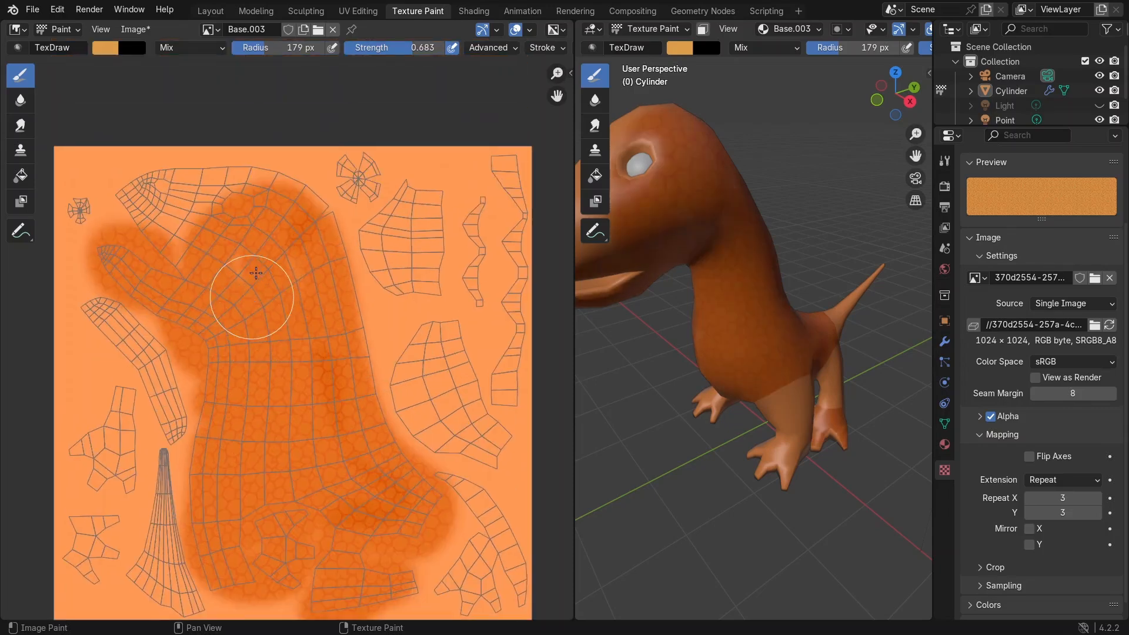
mouse_move(285, 187)
left_mouse_down()
mouse_move(315, 217)
mouse_move(237, 231)
mouse_move(252, 259)
mouse_move(159, 209)
mouse_move(135, 215)
mouse_move(184, 226)
mouse_move(165, 167)
mouse_move(265, 198)
left_mouse_up()
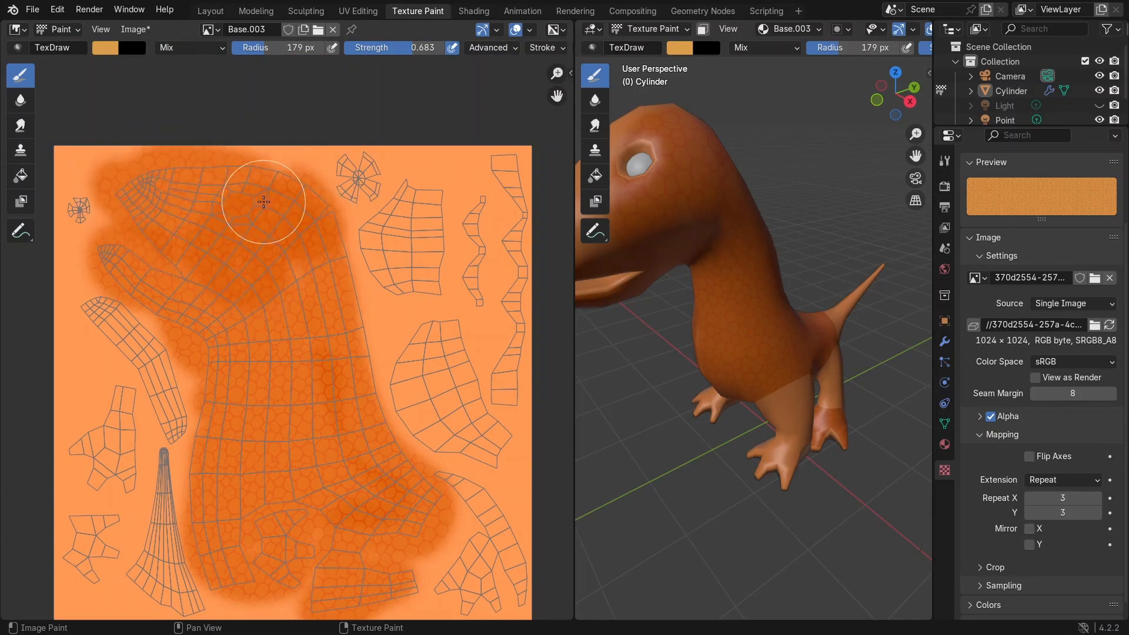
left_click_drag(309, 271, 332, 354)
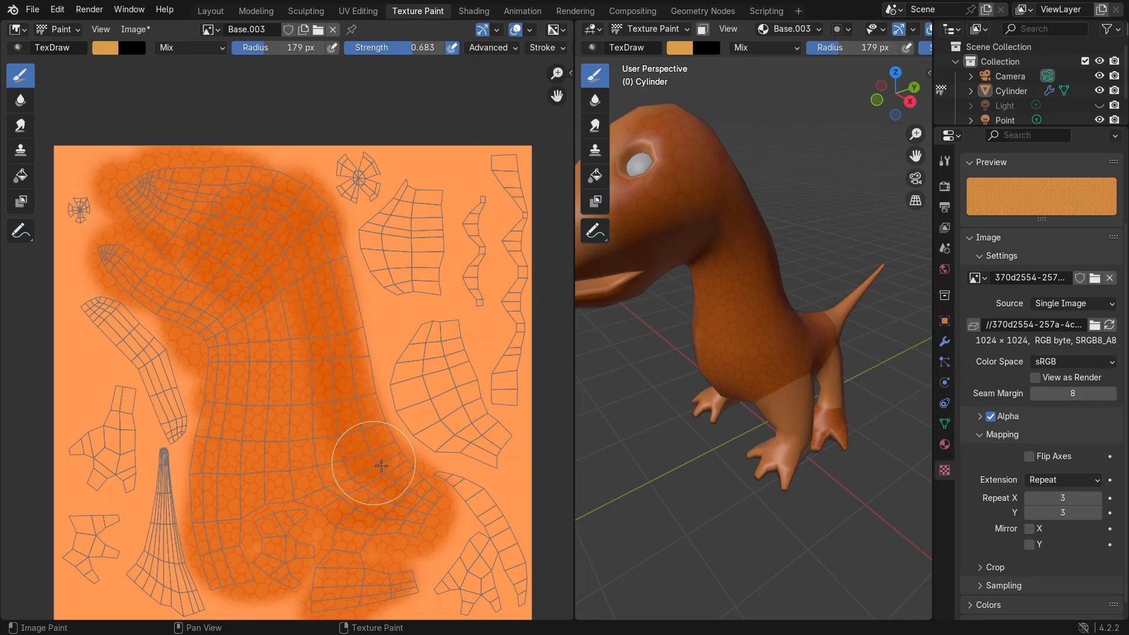
mouse_move(352, 518)
left_mouse_down()
mouse_move(332, 609)
mouse_move(353, 614)
mouse_move(335, 486)
mouse_move(209, 403)
mouse_move(282, 320)
mouse_move(152, 265)
left_mouse_up()
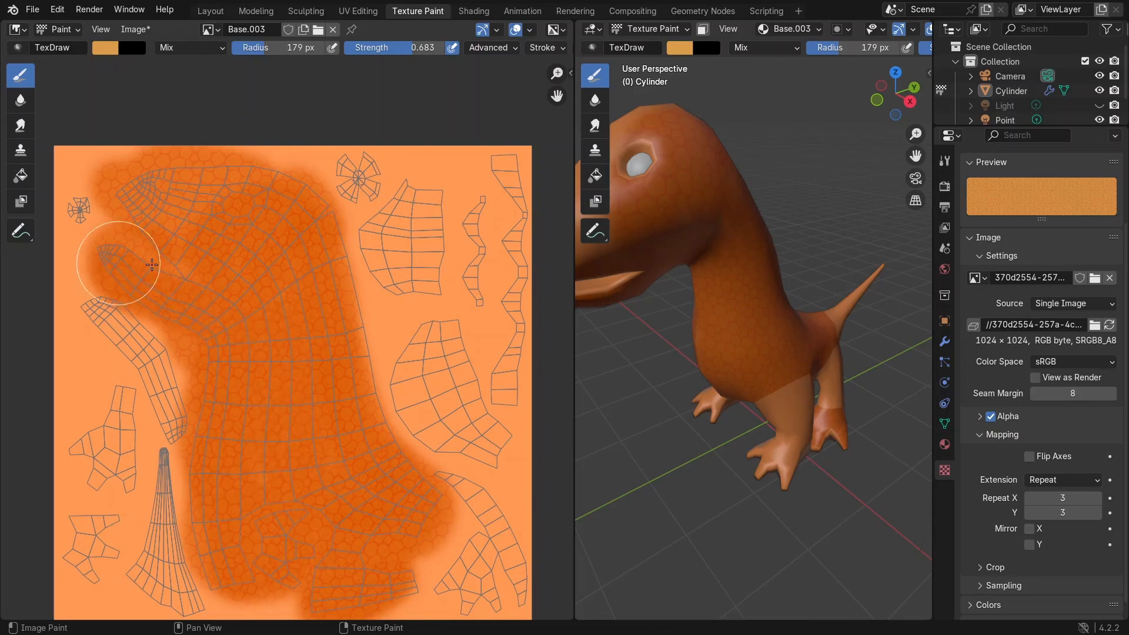
Step: Paint the Skin texture over the remaining head, limb and small UV islands in the image editor
scroll(735, 294, "down", 1)
mouse_move(734, 294)
middle_mouse_down()
mouse_move(805, 330)
mouse_move(706, 300)
middle_mouse_up()
mouse_move(431, 353)
middle_mouse_down()
mouse_move(284, 299)
mouse_move(281, 277)
middle_mouse_up()
scroll(281, 277, "up", 2)
mouse_move(280, 275)
left_mouse_down()
mouse_move(353, 386)
mouse_move(300, 249)
left_mouse_up()
middle_click_drag(313, 371, 392, 518)
mouse_move(294, 297)
left_mouse_down()
mouse_move(371, 274)
mouse_move(297, 262)
left_mouse_up()
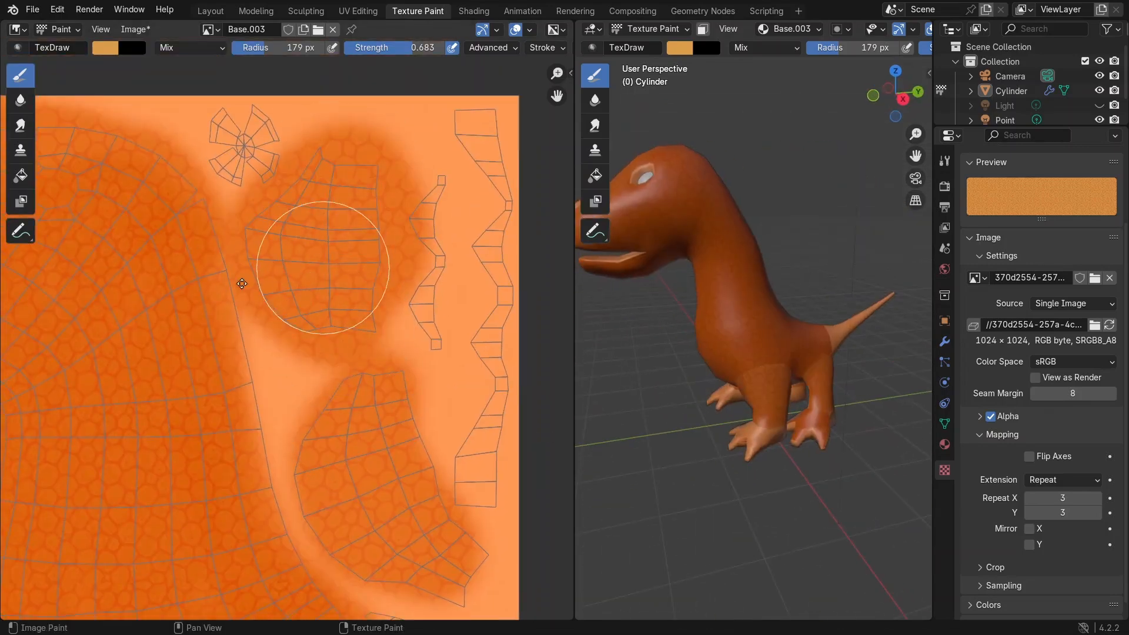
scroll(149, 298, "down", 3)
mouse_move(321, 209)
left_mouse_down()
mouse_move(321, 375)
mouse_move(301, 235)
left_mouse_up()
middle_click_drag(243, 512, 330, 369)
left_click_drag(355, 323, 361, 412)
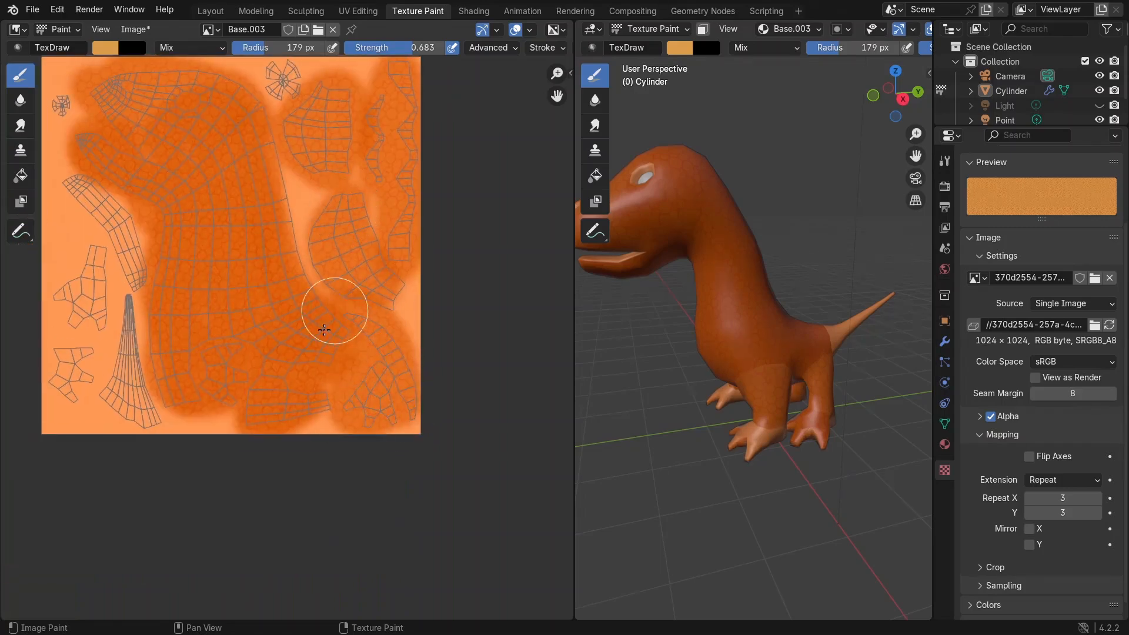
middle_click_drag(230, 371, 377, 365)
mouse_move(282, 321)
left_mouse_down()
mouse_move(293, 418)
mouse_move(214, 314)
mouse_move(240, 325)
left_mouse_up()
middle_click_drag(227, 110, 245, 277)
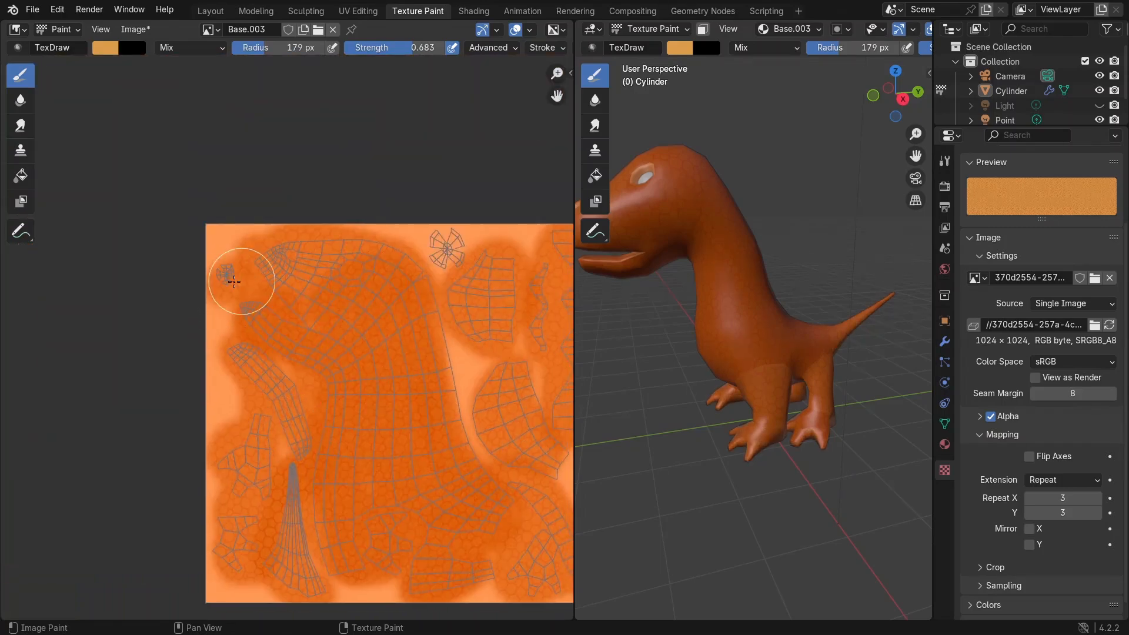
Step: Narrow the image editor and paint the Skin texture over the legs and belly in the 3D viewport
left_click_drag(574, 282, 394, 294)
scroll(643, 333, "up", 3)
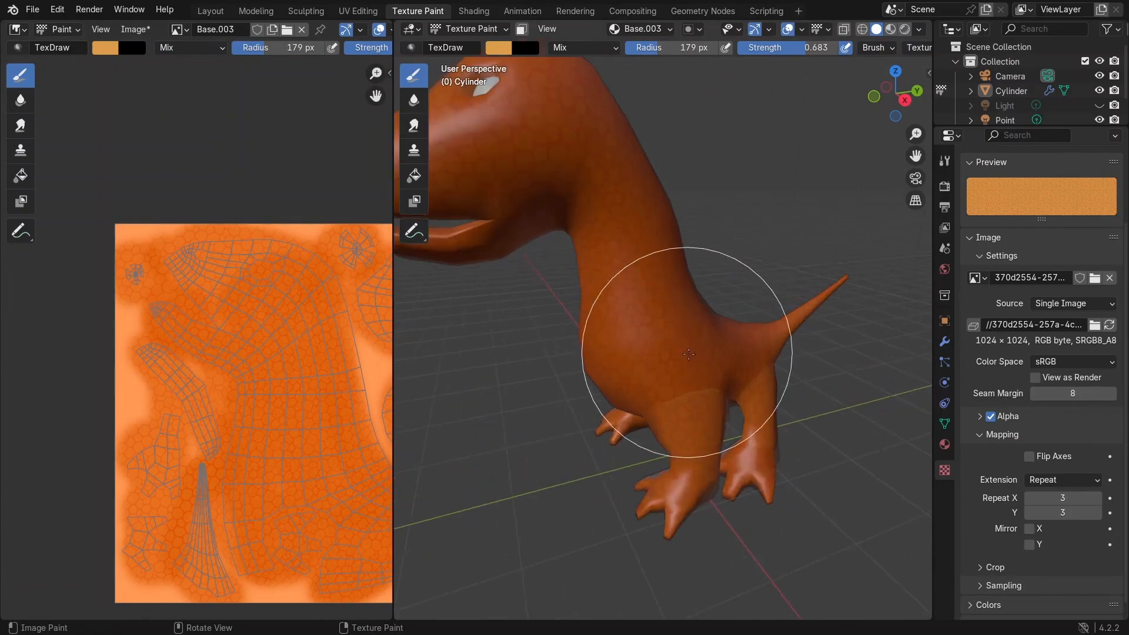
scroll(666, 297, "up", 2)
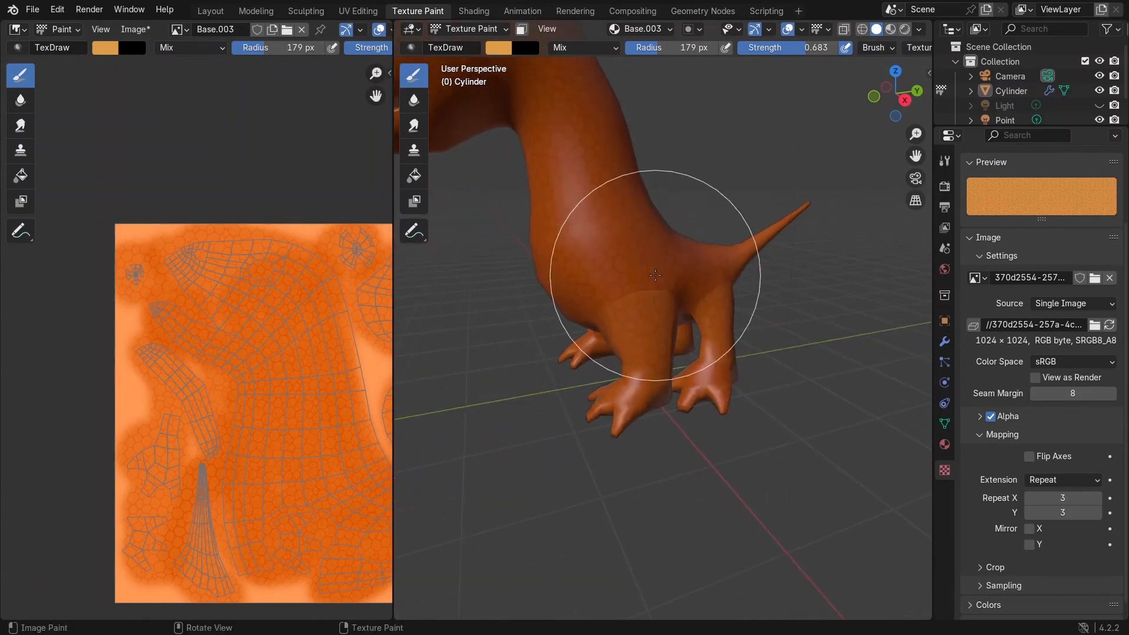
scroll(663, 312, "up", 1)
scroll(652, 310, "up", 2)
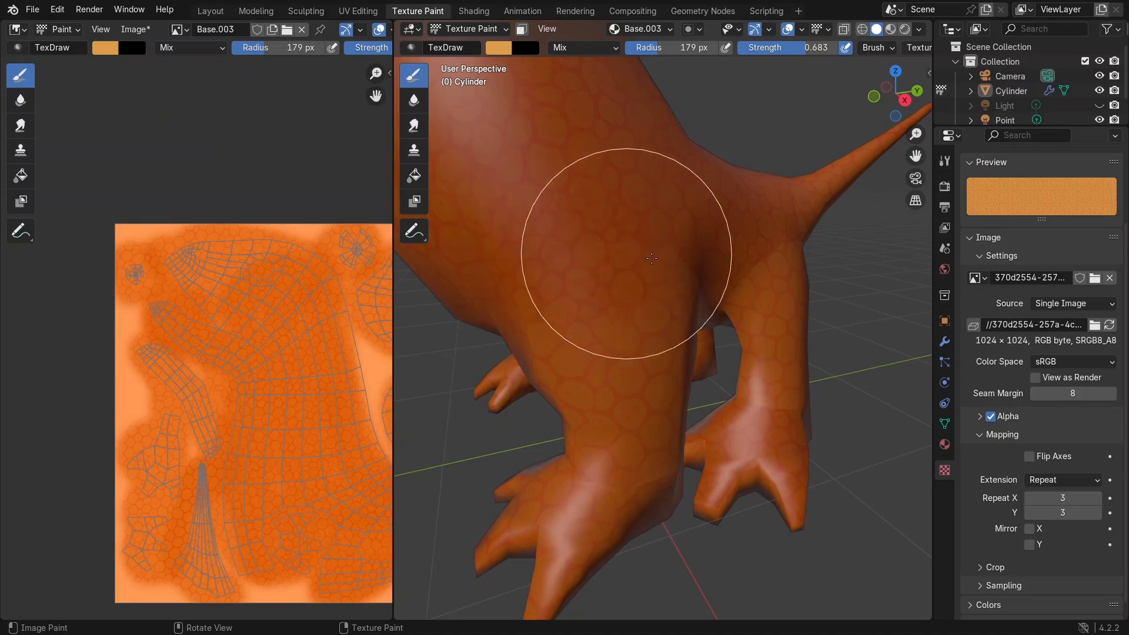
mouse_move(644, 271)
middle_mouse_down()
mouse_move(639, 295)
mouse_move(631, 280)
middle_mouse_up()
scroll(629, 283, "up", 1)
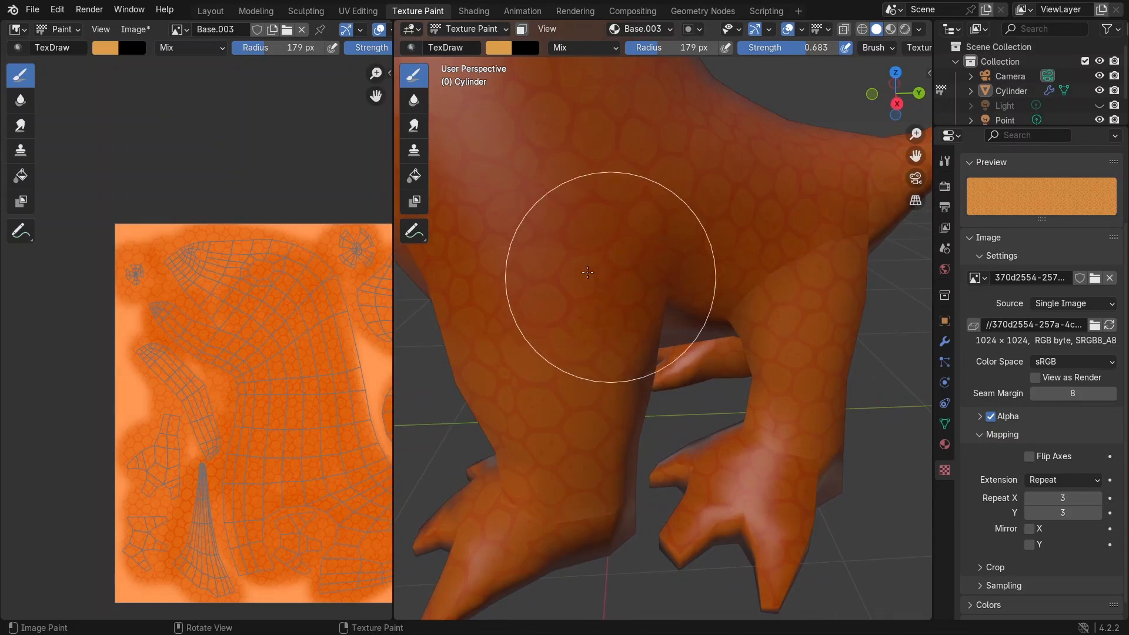
mouse_move(516, 290)
middle_mouse_down()
mouse_move(604, 264)
mouse_move(629, 282)
middle_mouse_up()
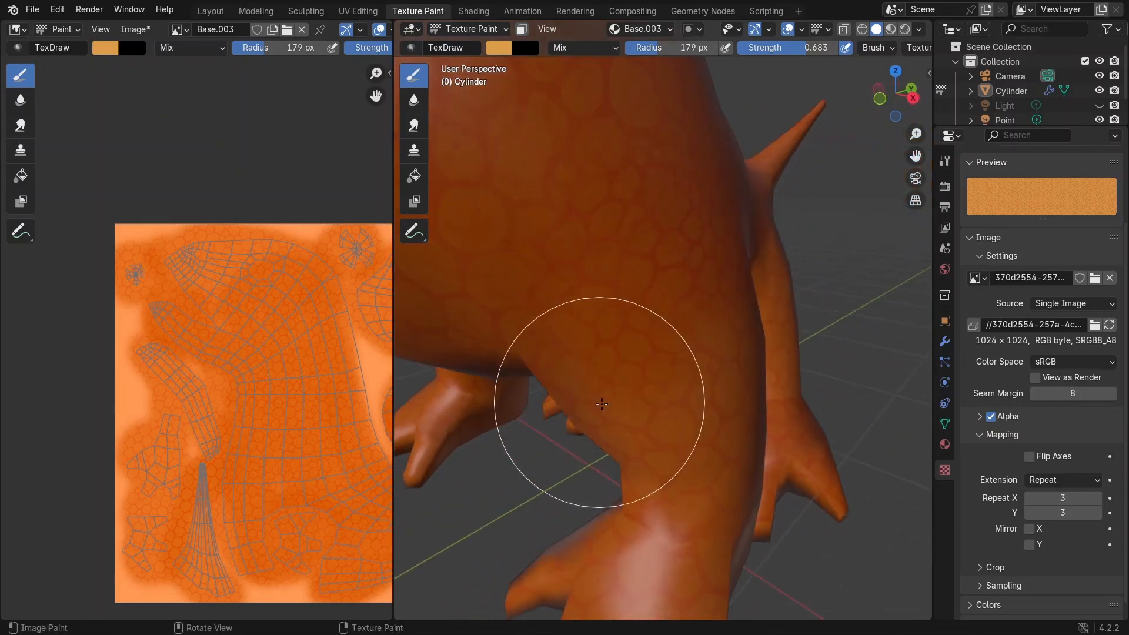
middle_click_drag(690, 337, 633, 295)
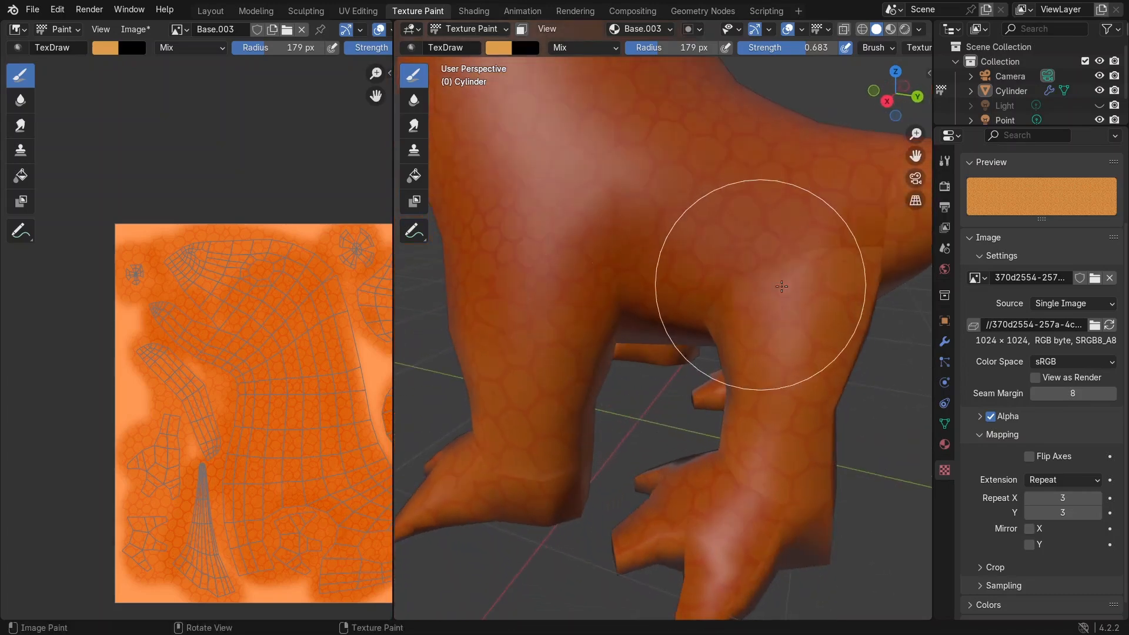
mouse_move(806, 265)
middle_mouse_down()
mouse_move(731, 315)
mouse_move(596, 351)
middle_mouse_up()
mouse_move(680, 327)
middle_mouse_down()
mouse_move(621, 380)
mouse_move(564, 364)
middle_mouse_up()
Step: Paint the Skin texture over the back and neck of the dinosaur in the 3D viewport
scroll(687, 374, "up", 4)
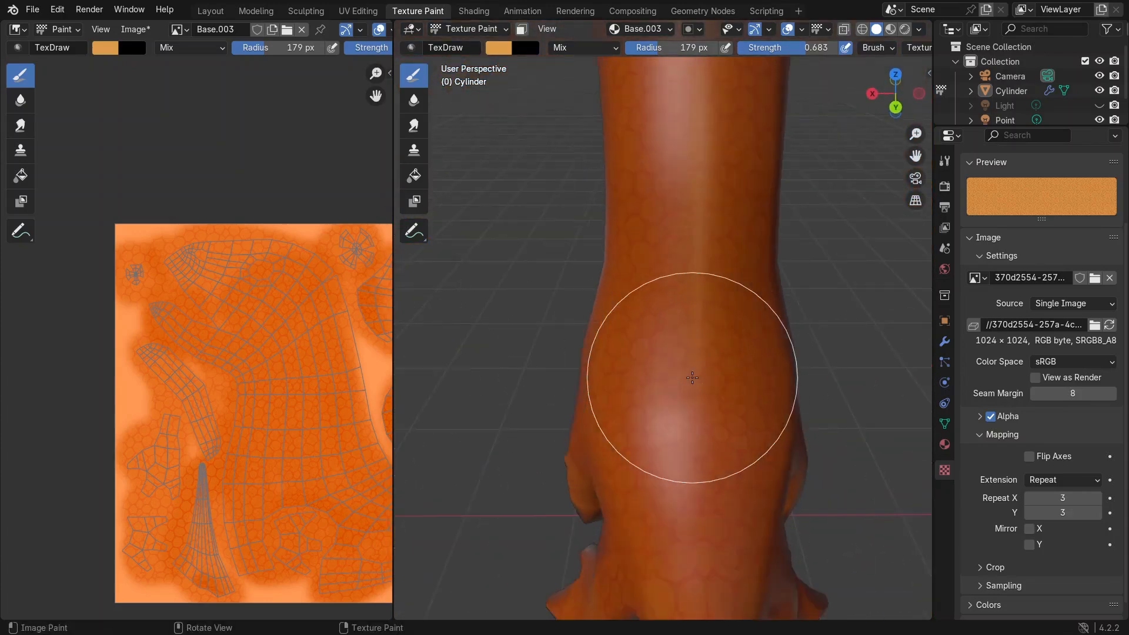
middle_click_drag(716, 305, 668, 168)
mouse_move(721, 241)
middle_mouse_down()
mouse_move(666, 176)
mouse_move(617, 192)
mouse_move(617, 264)
middle_mouse_up()
scroll(670, 168, "down", 5)
scroll(668, 328, "up", 6)
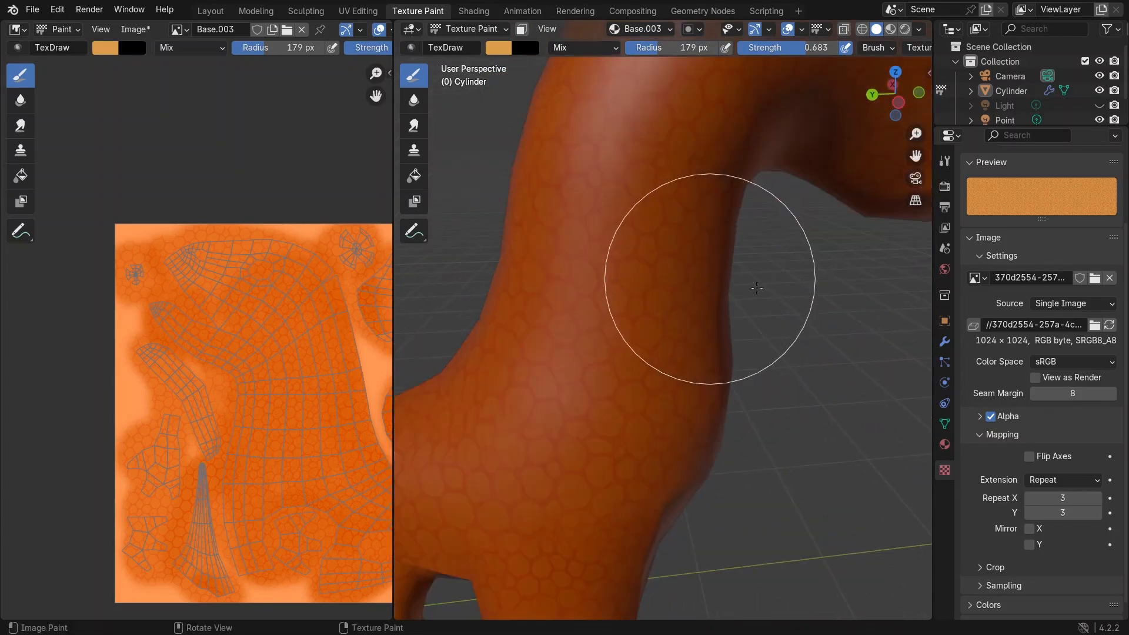
scroll(783, 290, "down", 4)
mouse_move(801, 277)
middle_mouse_down()
mouse_move(583, 270)
mouse_move(579, 282)
mouse_move(634, 261)
mouse_move(852, 266)
mouse_move(583, 266)
middle_mouse_up()
scroll(611, 264, "down", 3)
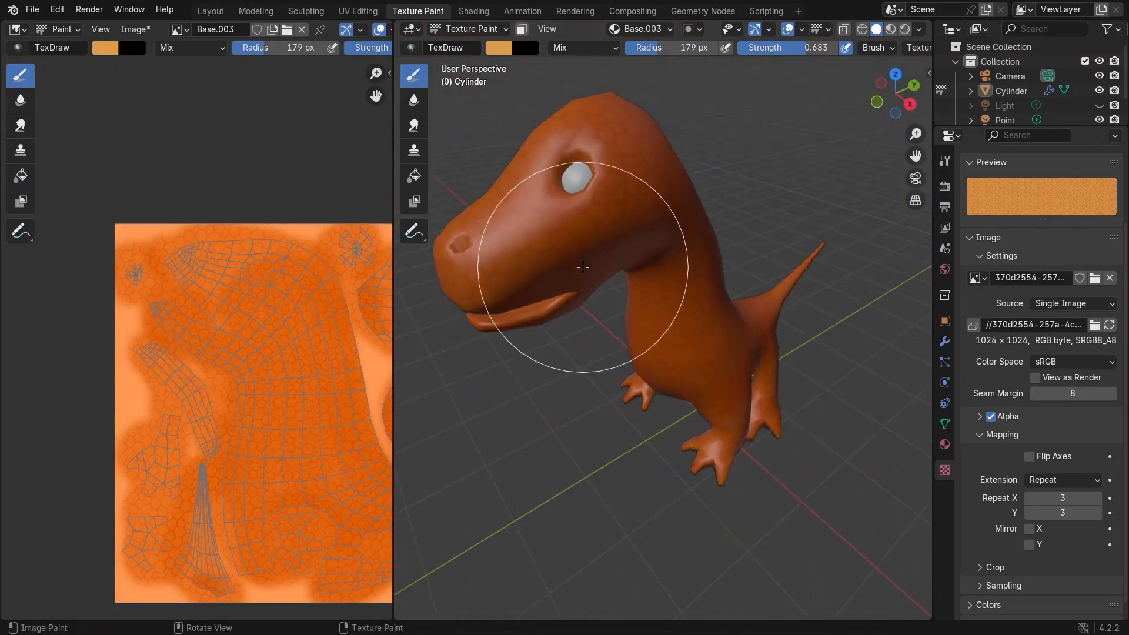
Step: Save the blend file and, in the Shading workspace, give the Base.003 image a fake user
key("ctrl+s")
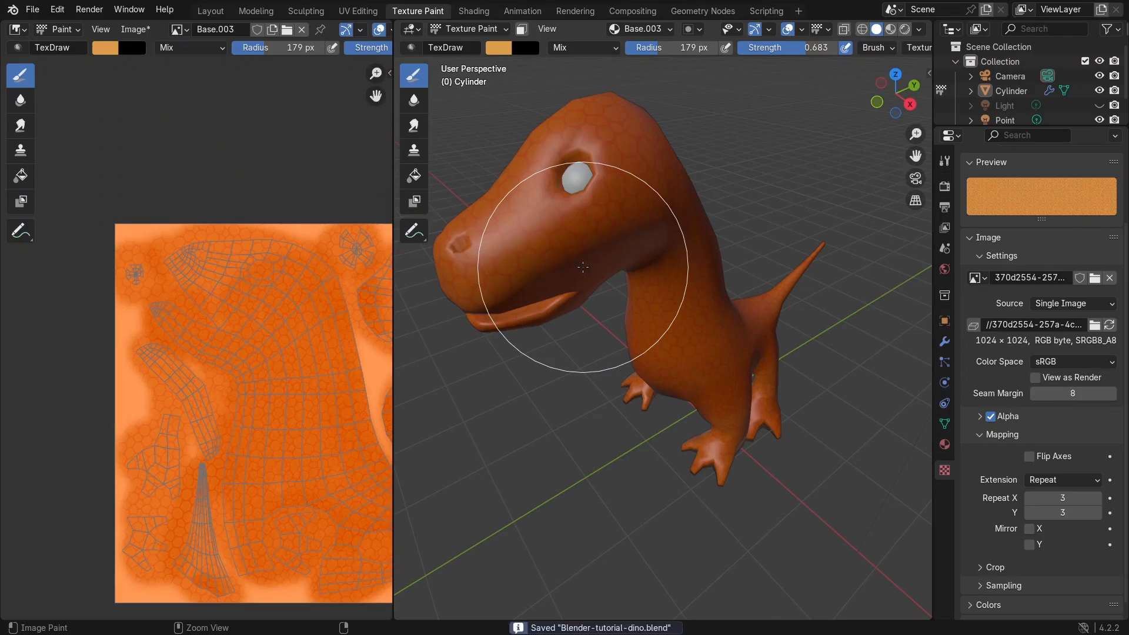
left_click(474, 11)
middle_click_drag(559, 167, 477, 117)
scroll(535, 189, "up", 4)
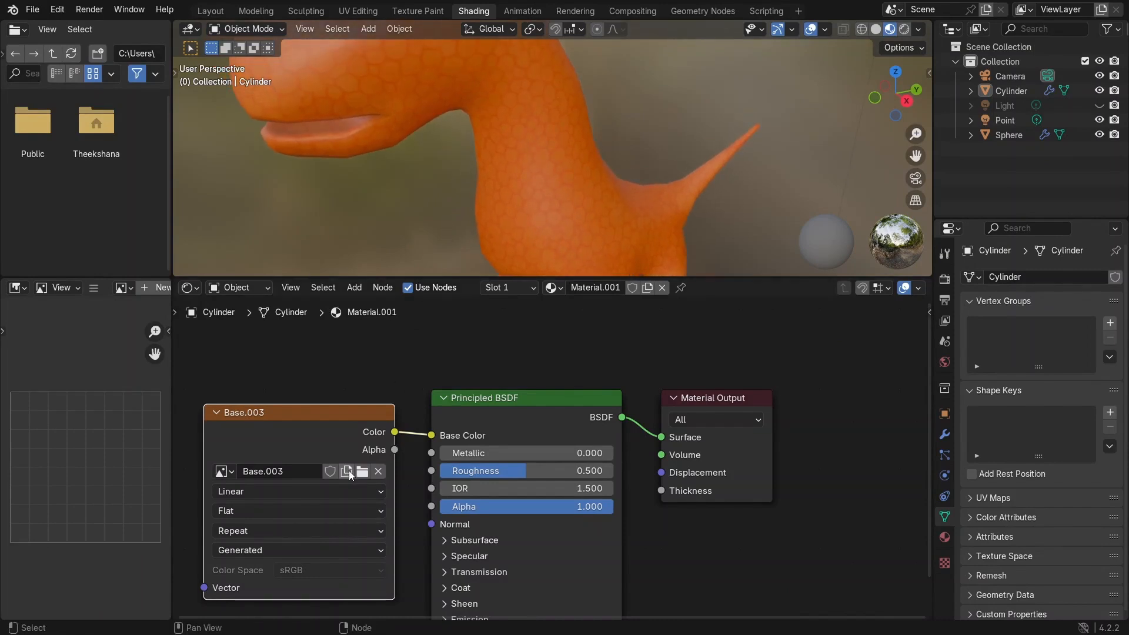
left_click(330, 471)
Step: Preview the textured dinosaur in the Shading viewport and return to the Texture Paint workspace
middle_click_drag(510, 171, 513, 171)
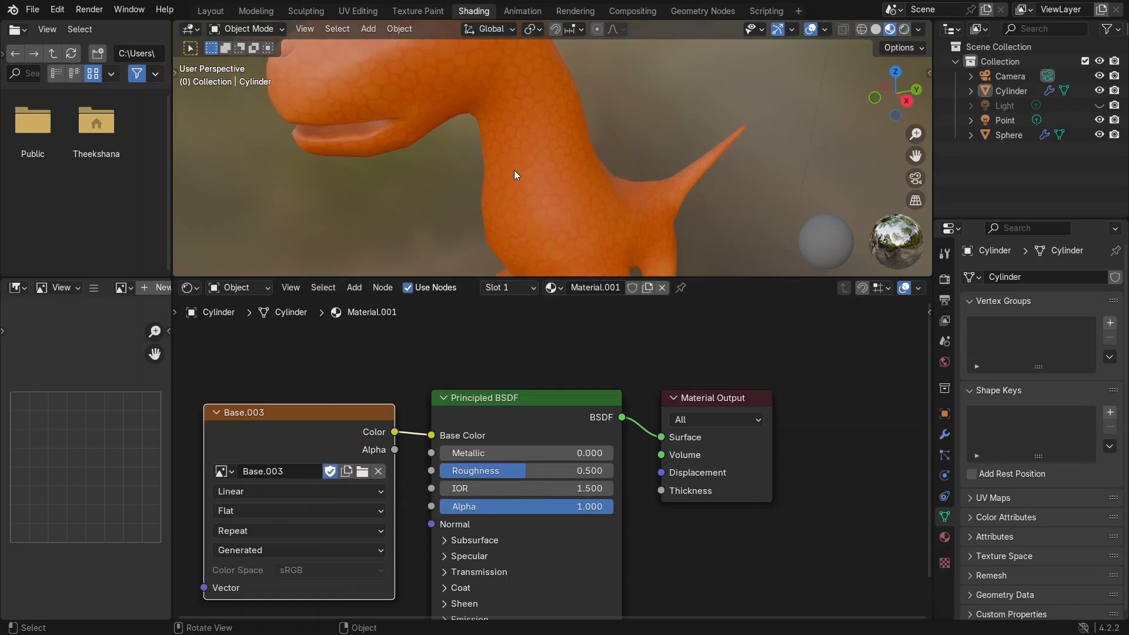
middle_click_drag(607, 174, 410, 10)
scroll(552, 199, "down", 6)
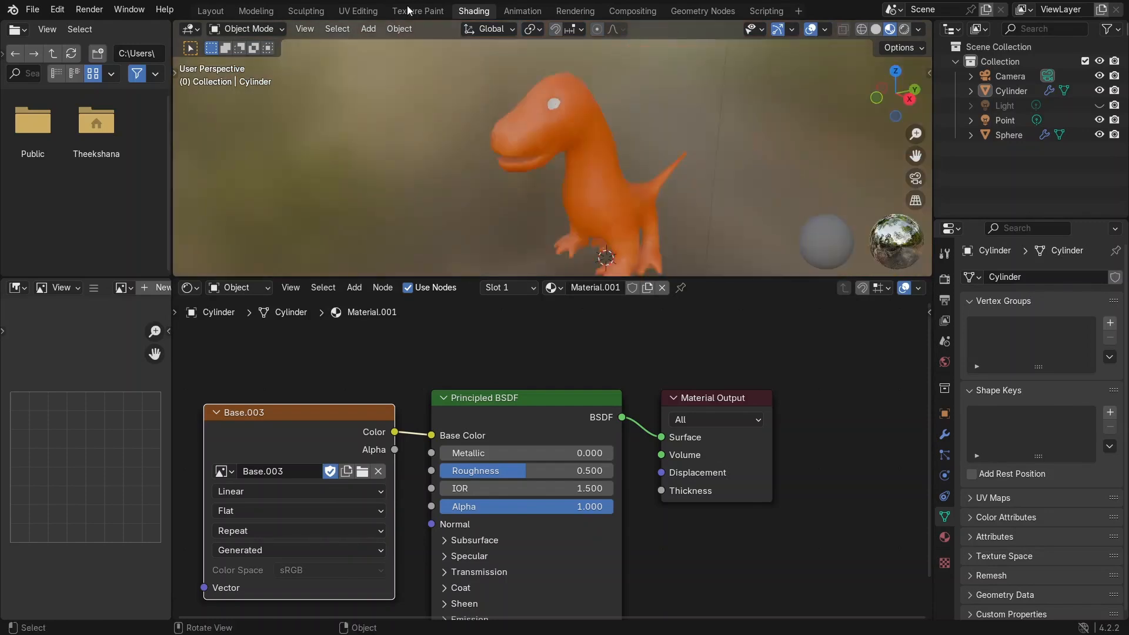
left_click(402, 11)
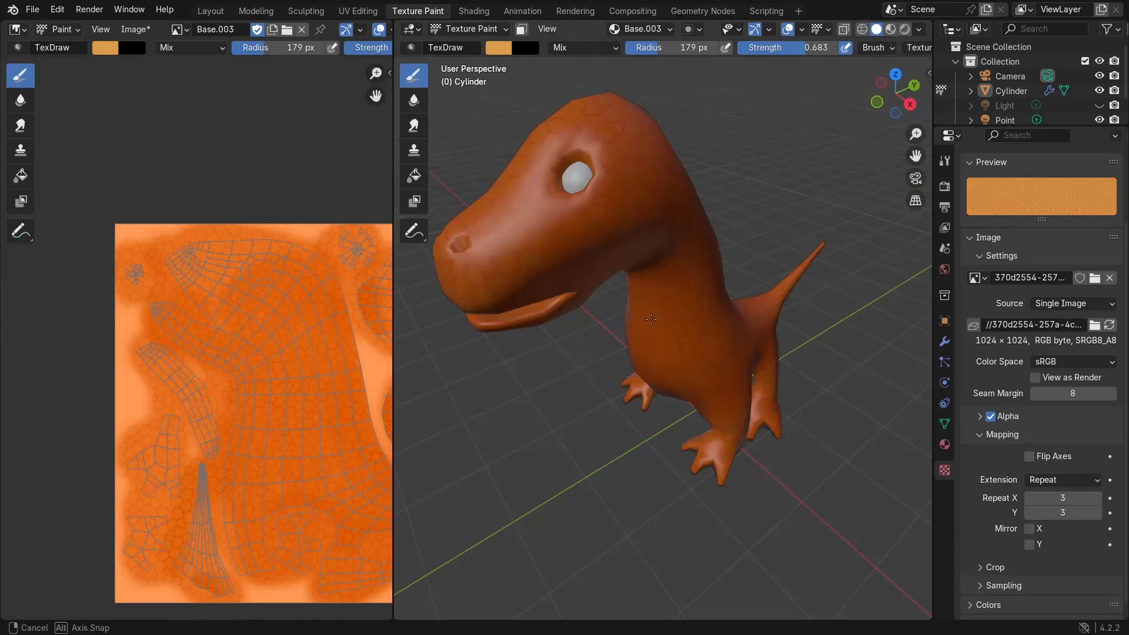
Step: Unlink the Skin texture from the brush
mouse_move(729, 265)
middle_mouse_down()
mouse_move(714, 258)
mouse_move(686, 405)
middle_mouse_up()
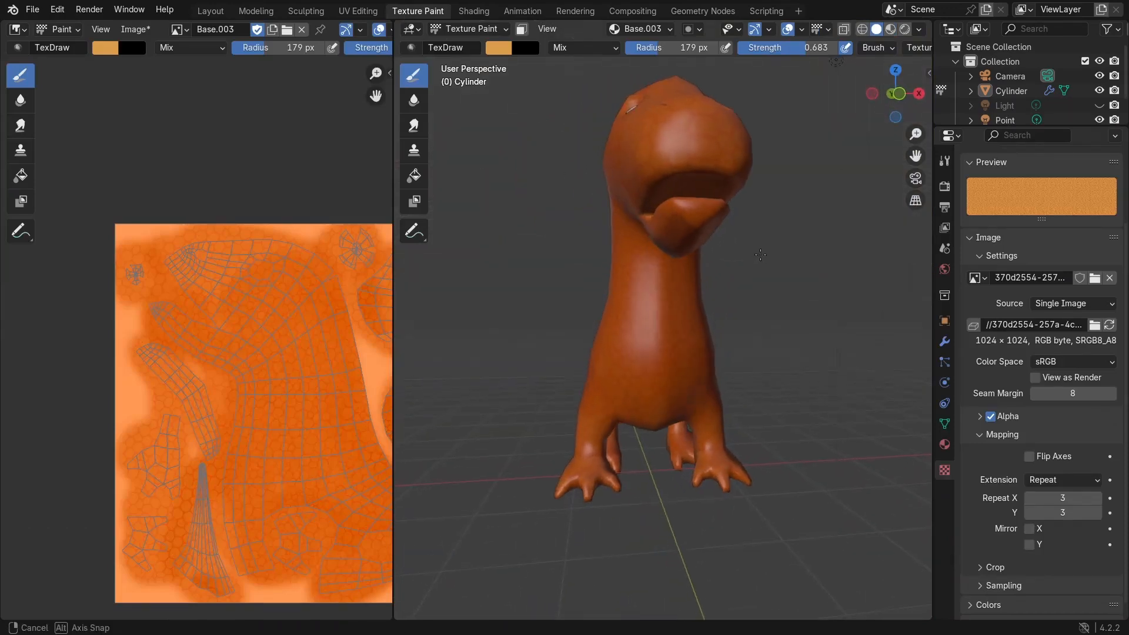
scroll(686, 405, "up", 4)
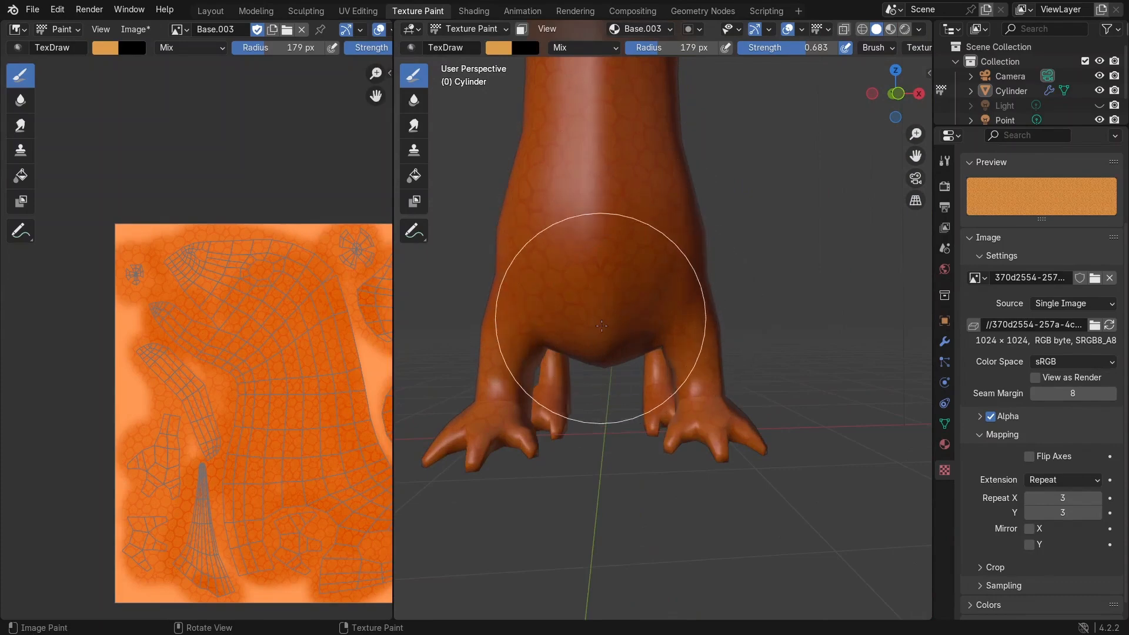
middle_click_drag(731, 230, 577, 243)
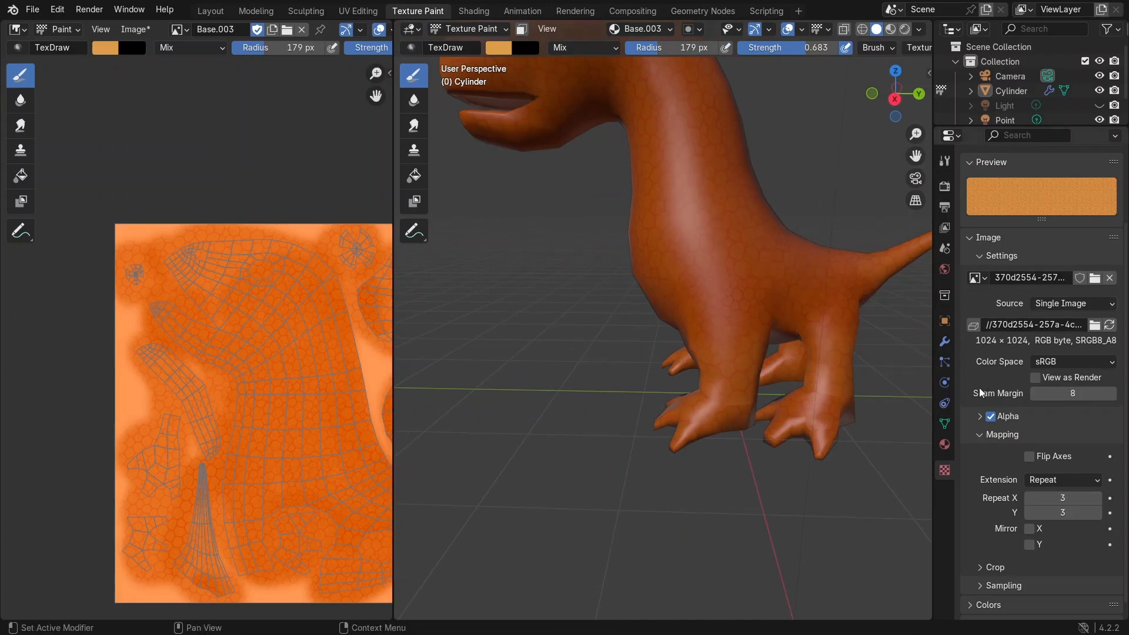
scroll(1066, 249, "up", 3)
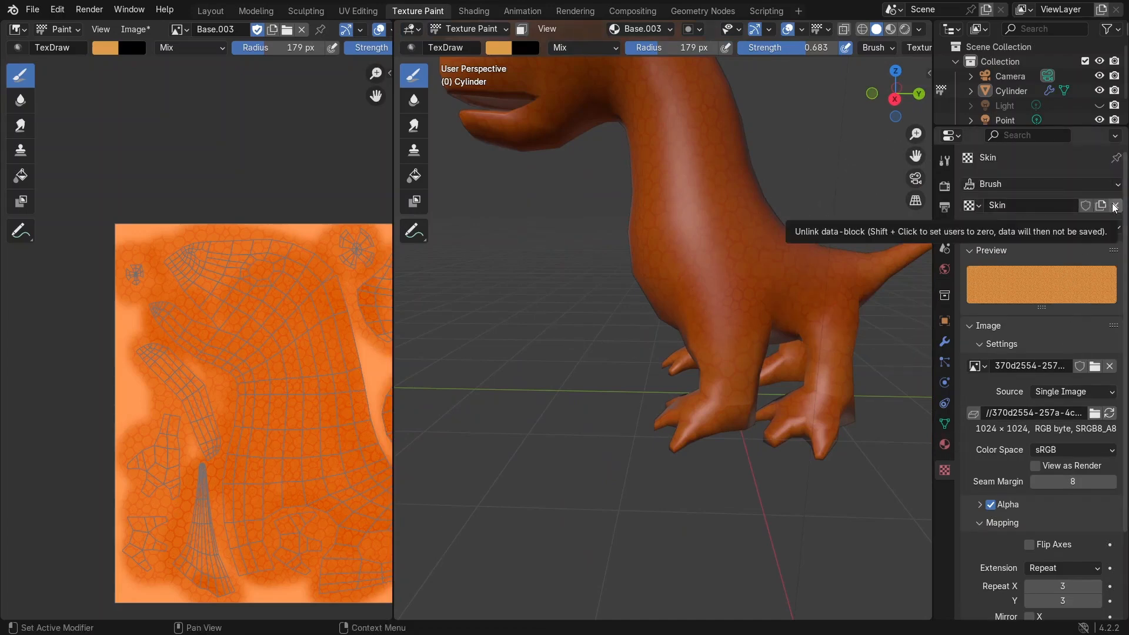
left_click(1114, 205)
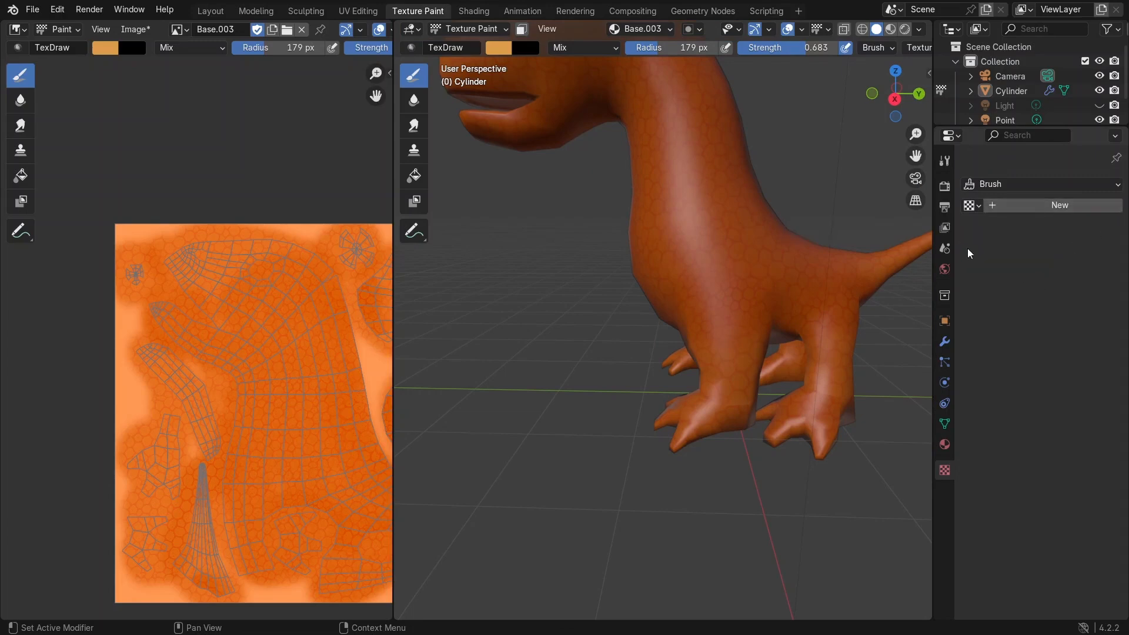
Step: Create a new color palette in the Draw brush's tool settings
left_click(946, 162)
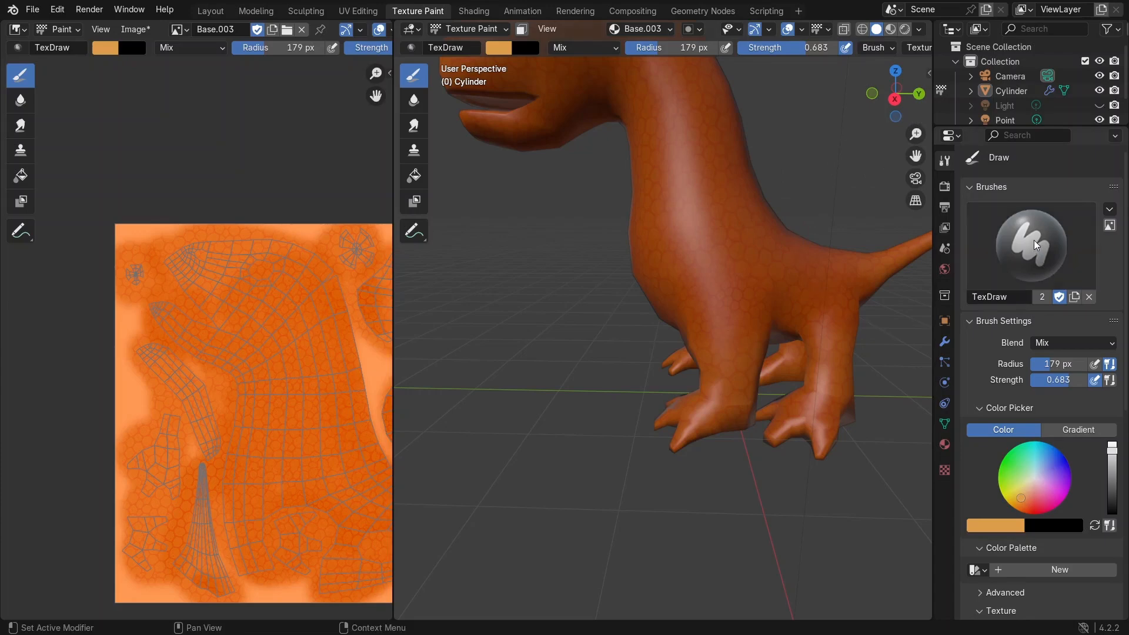
scroll(1034, 490, "down", 3)
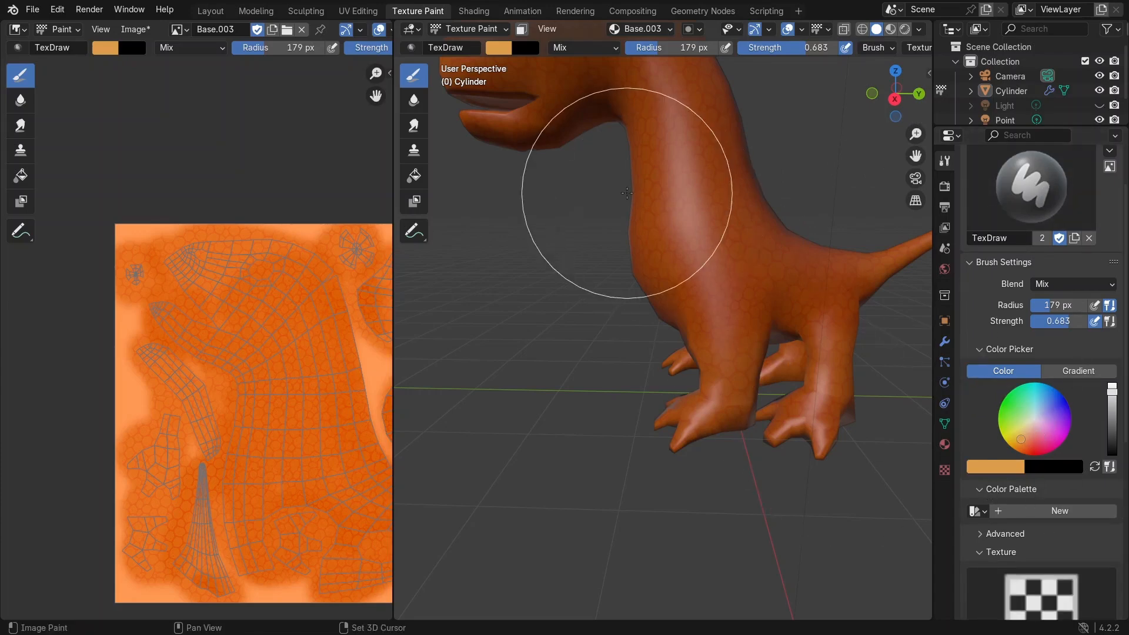
middle_click_drag(627, 193, 670, 361, "shift")
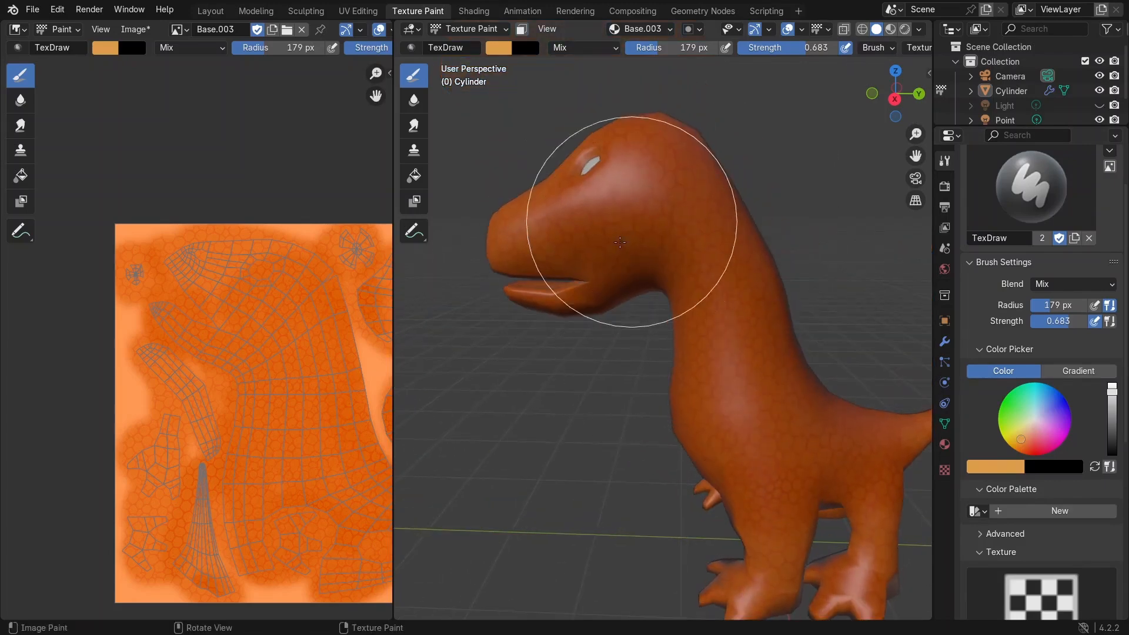
mouse_move(617, 270)
middle_mouse_down()
mouse_move(770, 252)
mouse_move(725, 304)
mouse_move(671, 293)
middle_mouse_up()
middle_click_drag(737, 324, 704, 209, "shift")
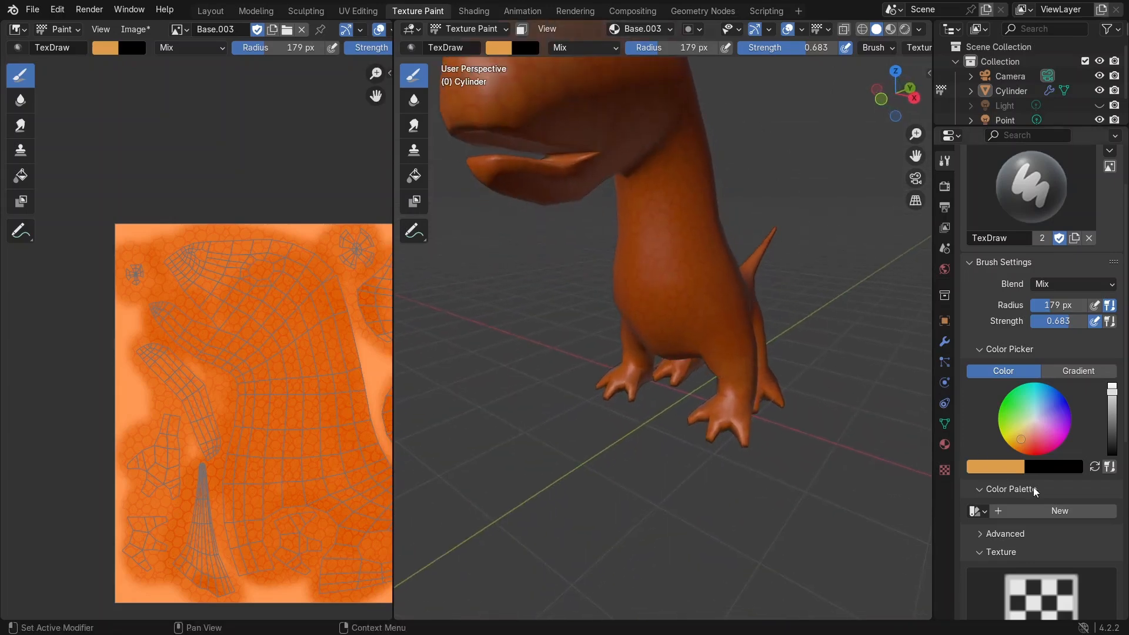
scroll(1032, 486, "down", 2)
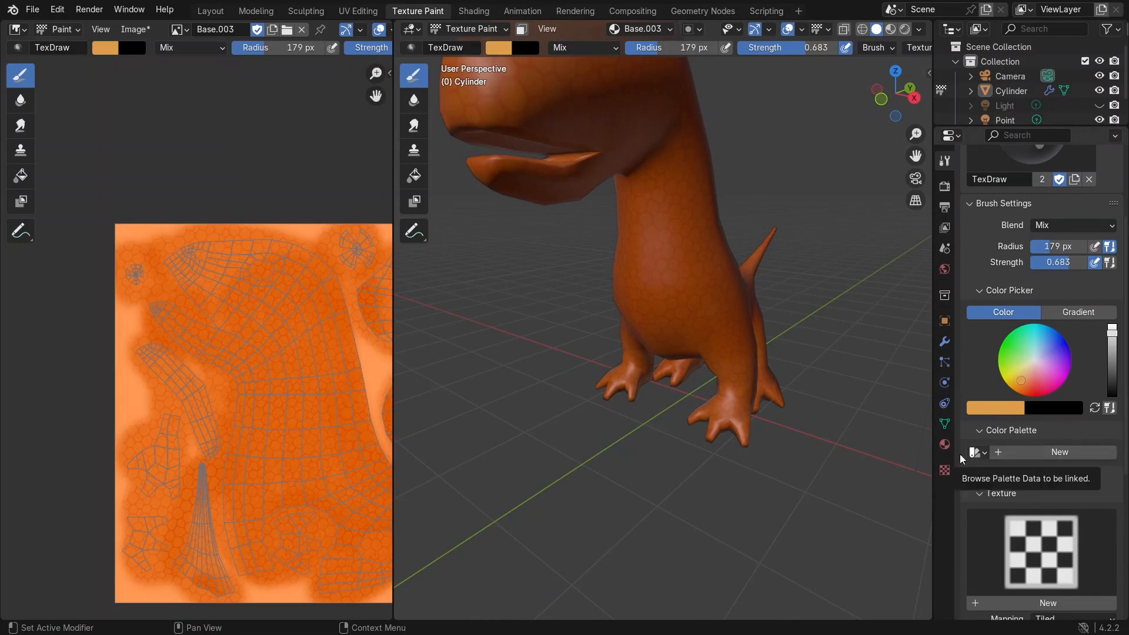
left_click(1010, 451)
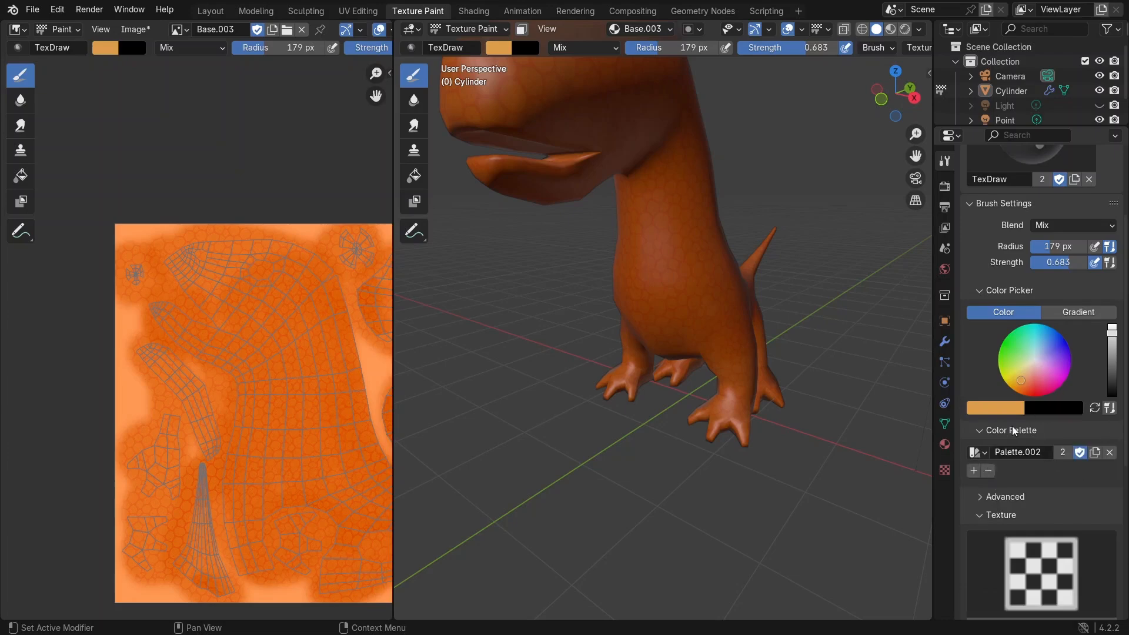
Step: Pick a pale brown and a dark red and add both colors to Palette.002
left_click_drag(1021, 381, 1029, 374)
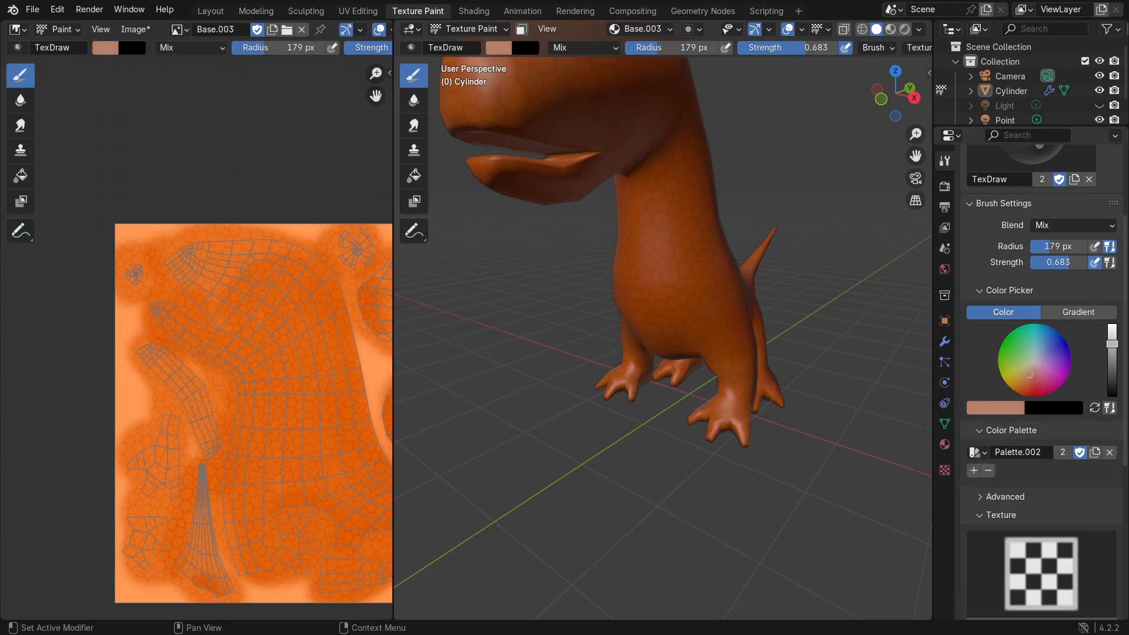
left_click(974, 470)
scroll(554, 189, "down", 2)
left_click(1035, 386)
left_click_drag(1111, 344, 1111, 352)
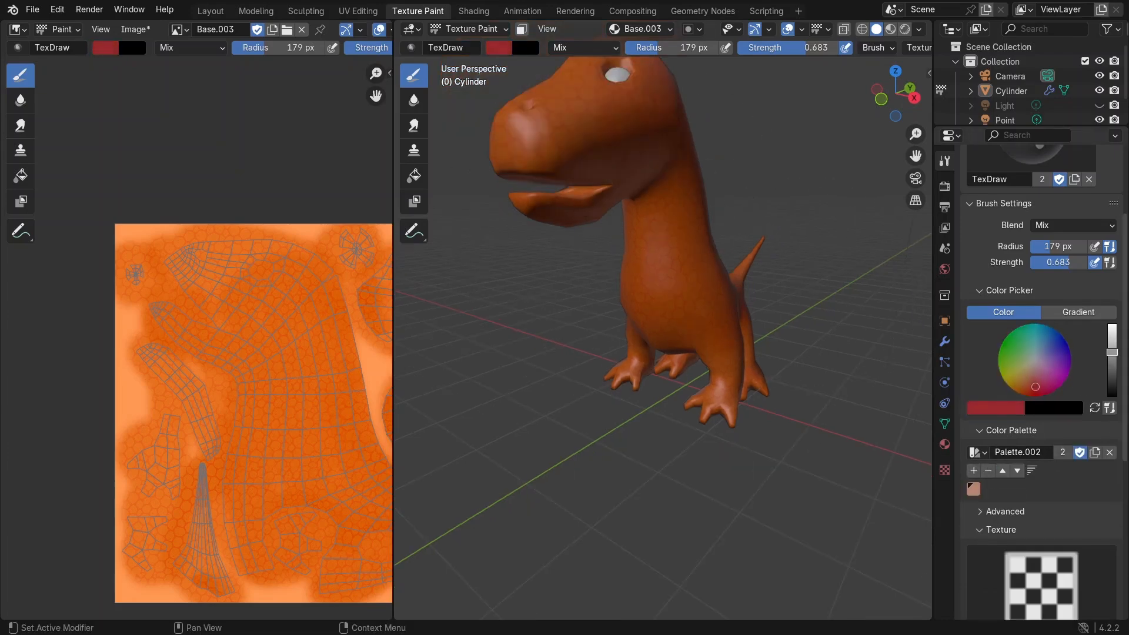
left_click(973, 470)
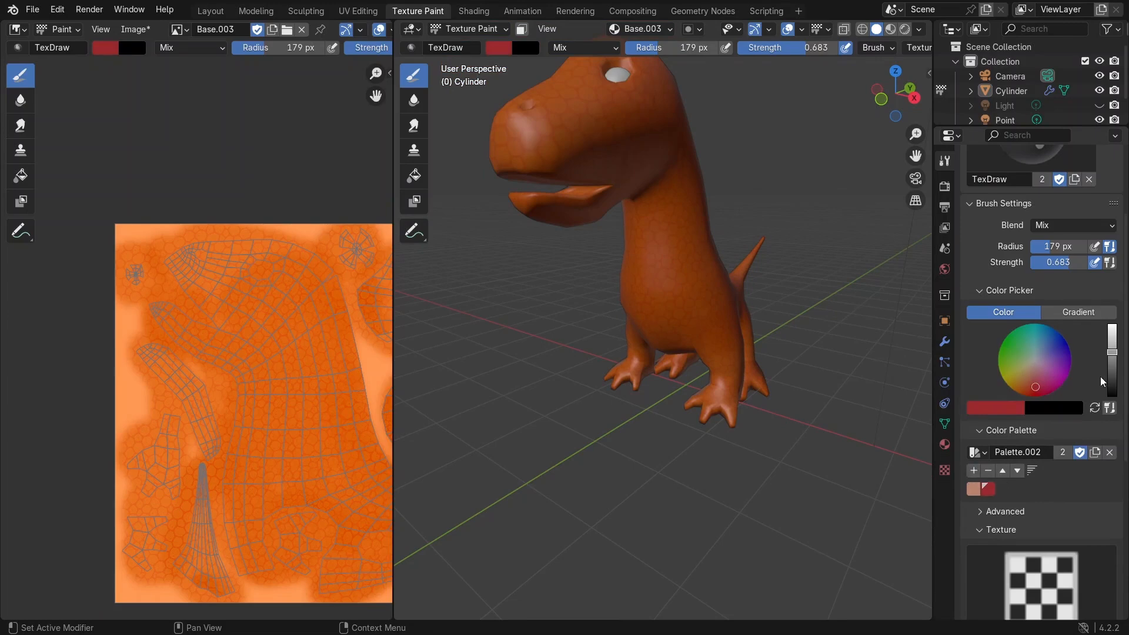
Step: Sample a brown from the dinosaur's head, then add a brighter orange to the palette
left_click(1010, 412)
left_click(1009, 357)
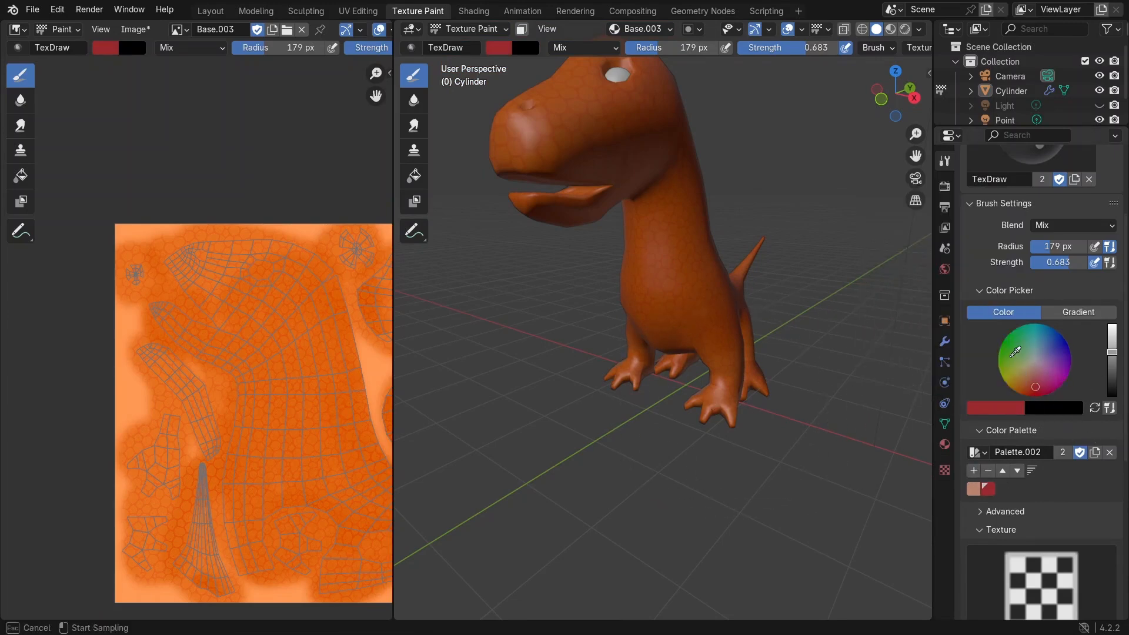
left_click(564, 114)
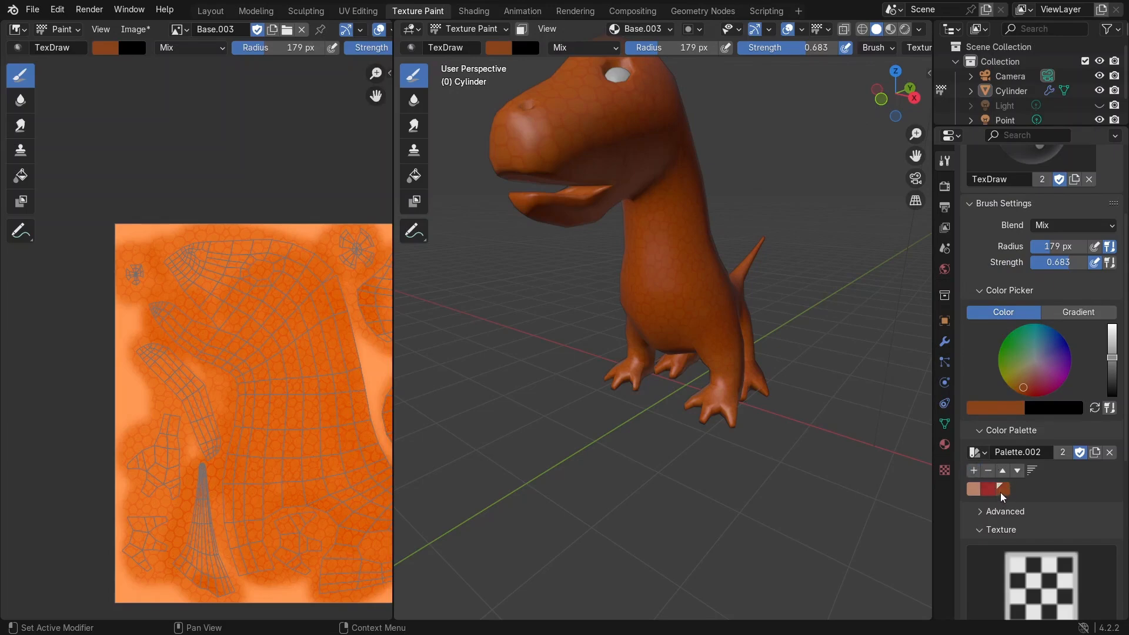
left_click(1111, 343)
left_click(1111, 326)
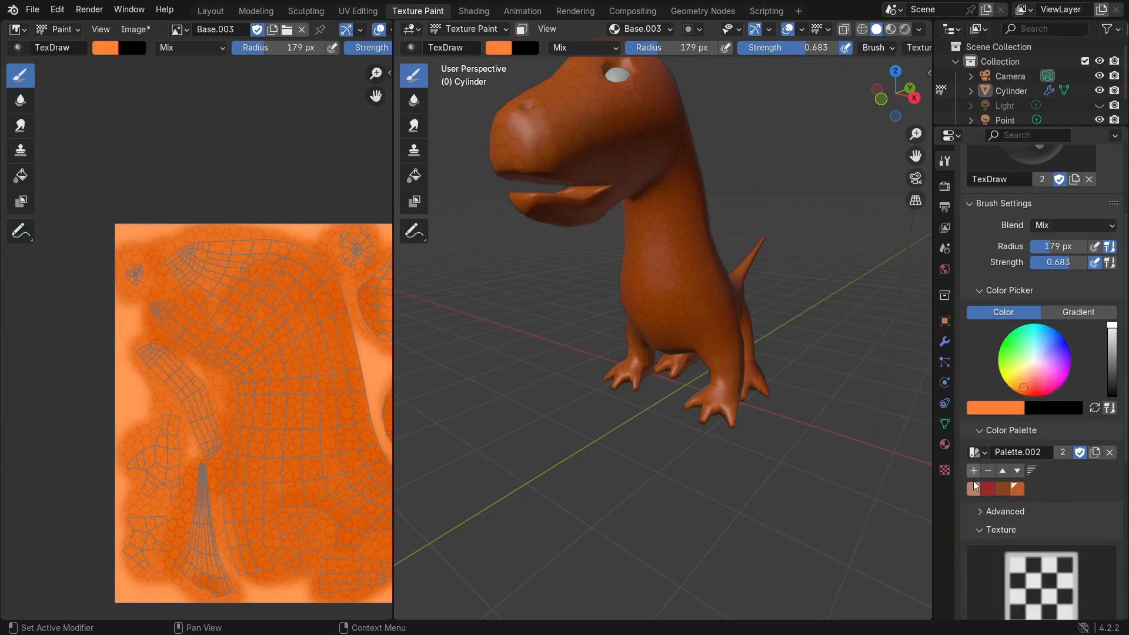
left_click(973, 470)
Step: Select the dark red swatch and paint a red stripe along the back island of the UV image at strength 1.0
left_click(1003, 488)
left_click(1017, 489)
left_click(1034, 488)
left_click(987, 493)
scroll(294, 314, "up", 2)
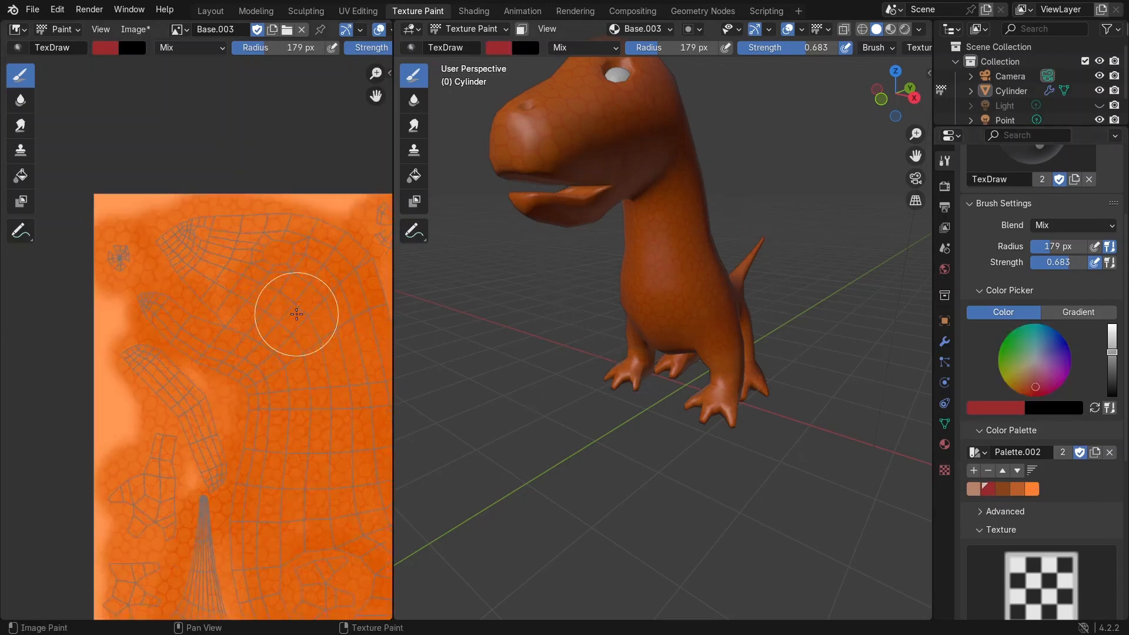
scroll(245, 366, "up", 2)
middle_click_drag(118, 400, 215, 323)
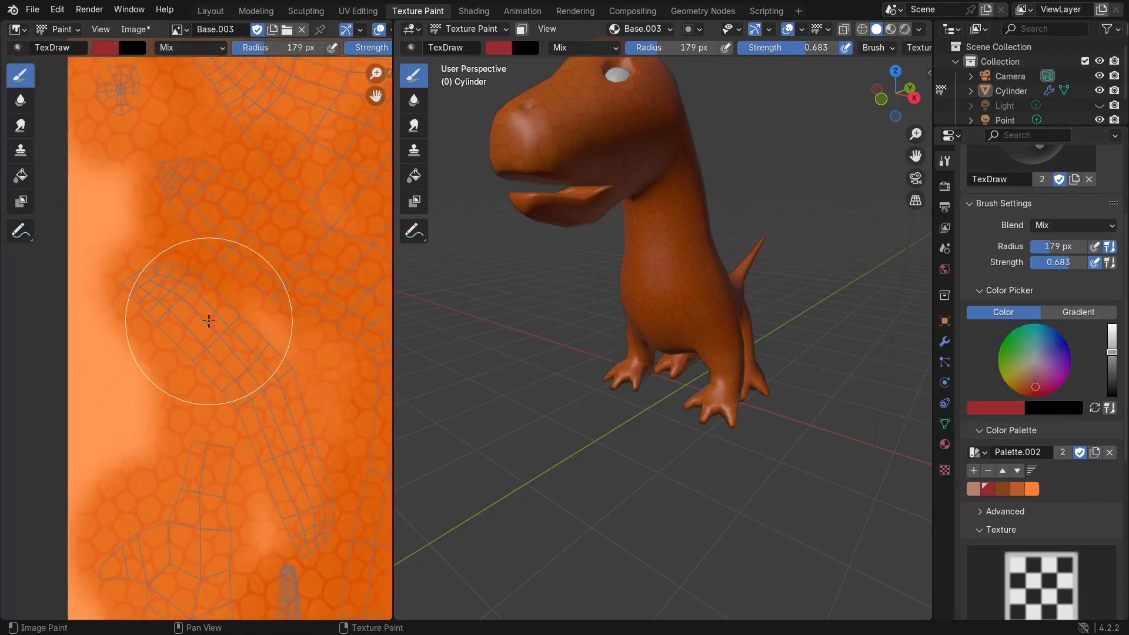
left_click(944, 471)
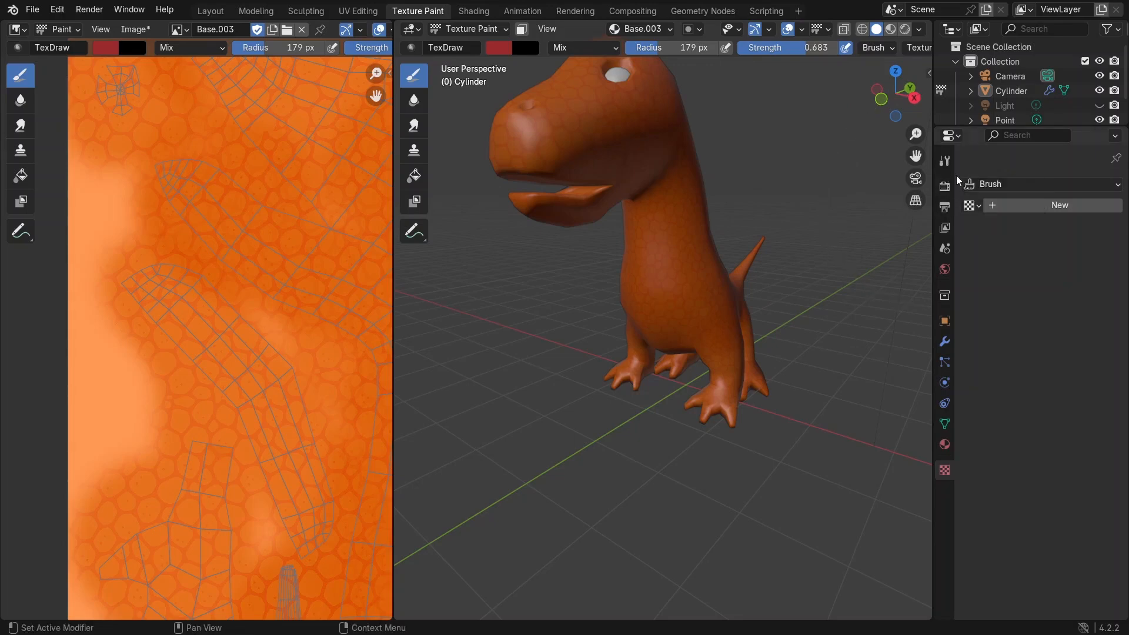
left_click(944, 159)
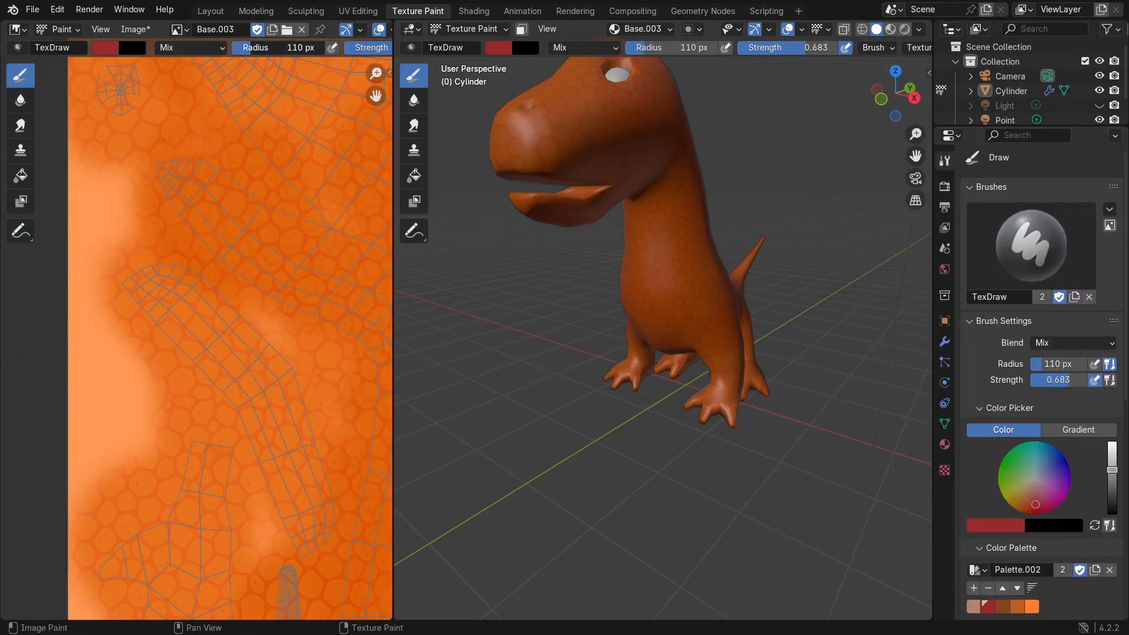
mouse_move(145, 304)
left_mouse_down()
mouse_move(173, 329)
mouse_move(181, 299)
mouse_move(227, 355)
mouse_move(182, 277)
mouse_move(259, 410)
mouse_move(204, 330)
mouse_move(151, 282)
mouse_move(222, 327)
left_mouse_up()
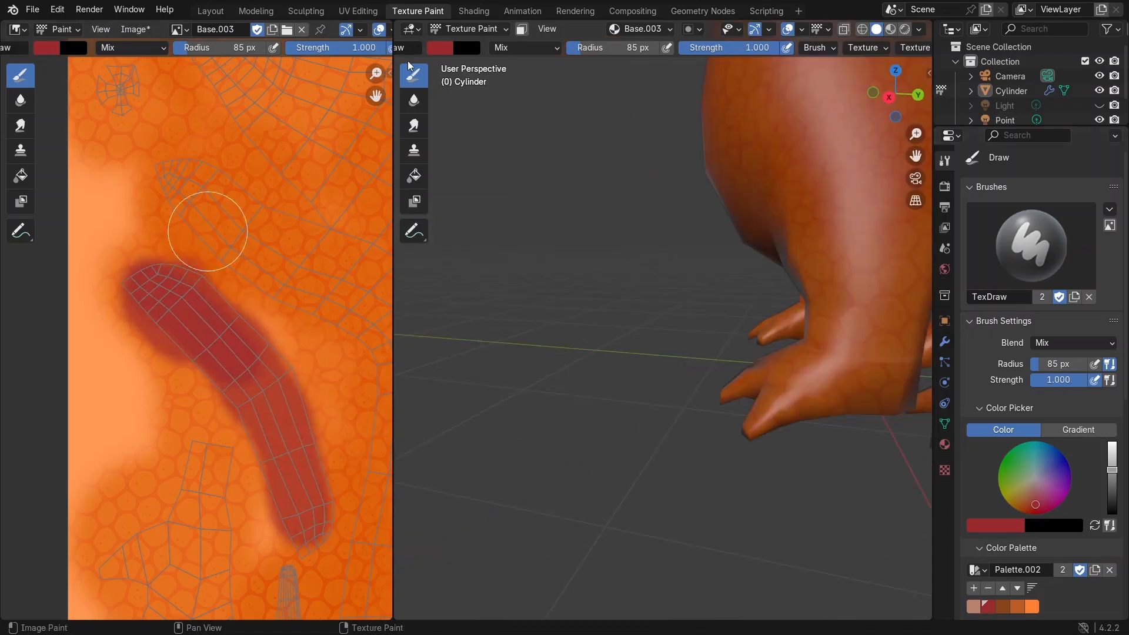
left_click(335, 48)
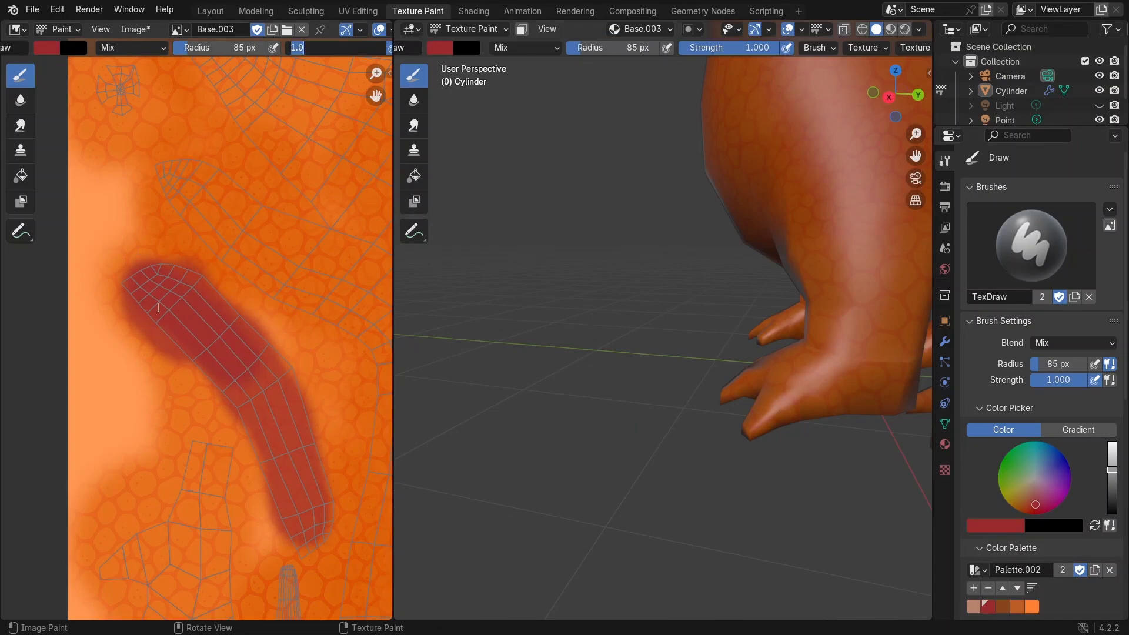
mouse_move(158, 308)
left_mouse_down()
mouse_move(164, 290)
mouse_move(252, 385)
left_mouse_up()
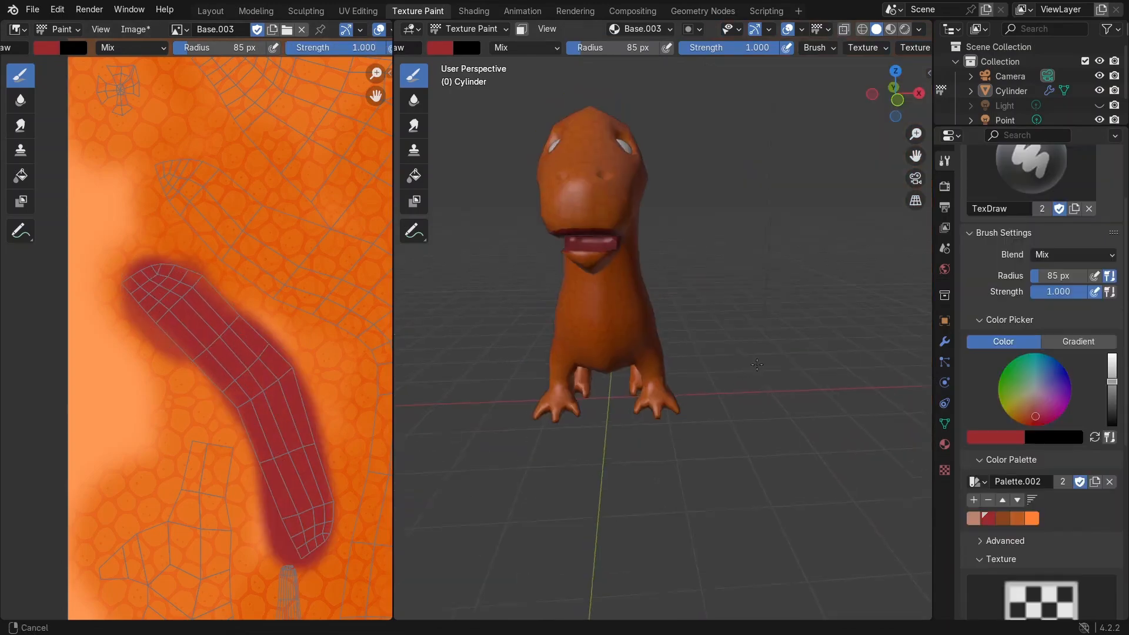
Step: Try painting a pale brown stroke on the UV image and undo it
middle_click_drag(757, 364, 787, 336, "shift")
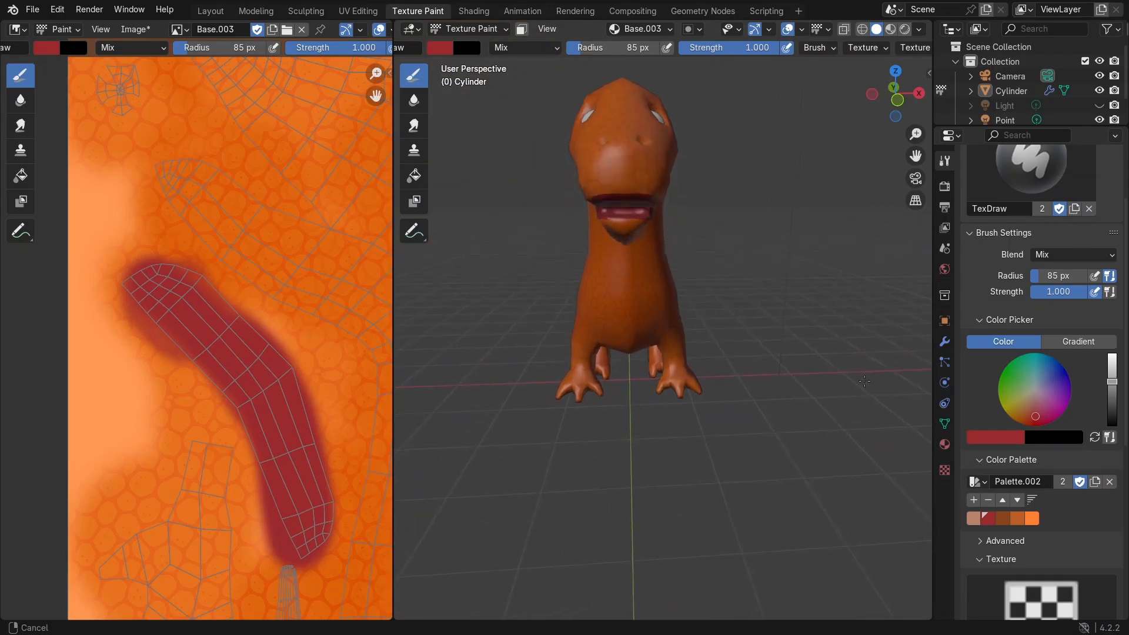
left_click(977, 518)
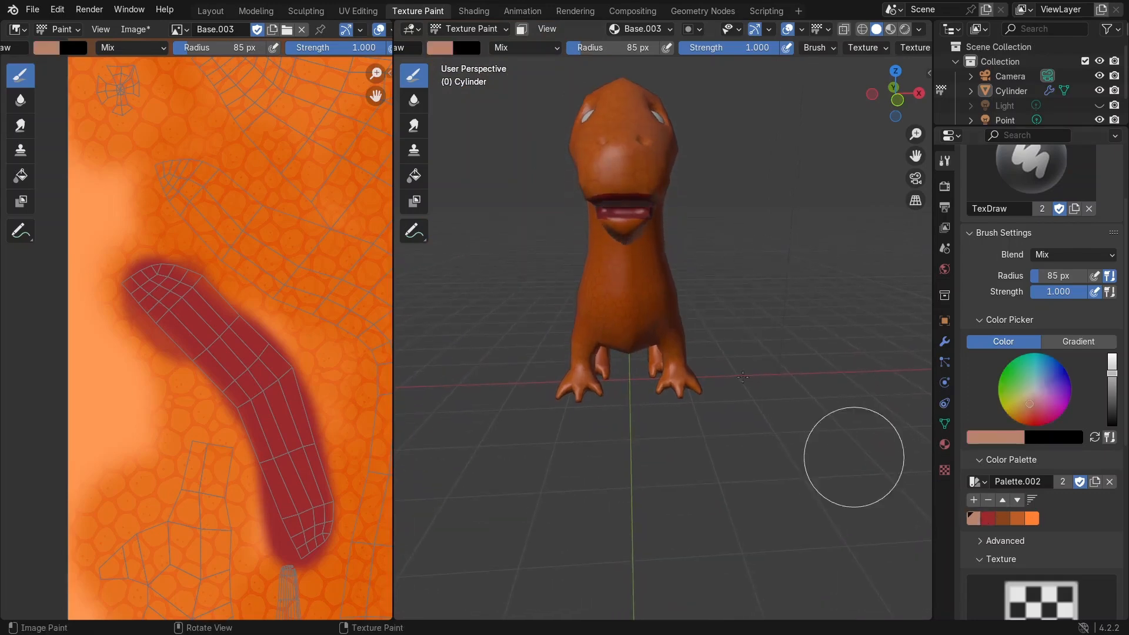
middle_click_drag(690, 294, 708, 254)
middle_click_drag(298, 273, 125, 185)
scroll(214, 335, "down", 3)
middle_click_drag(214, 330, 207, 244)
scroll(197, 293, "up", 1)
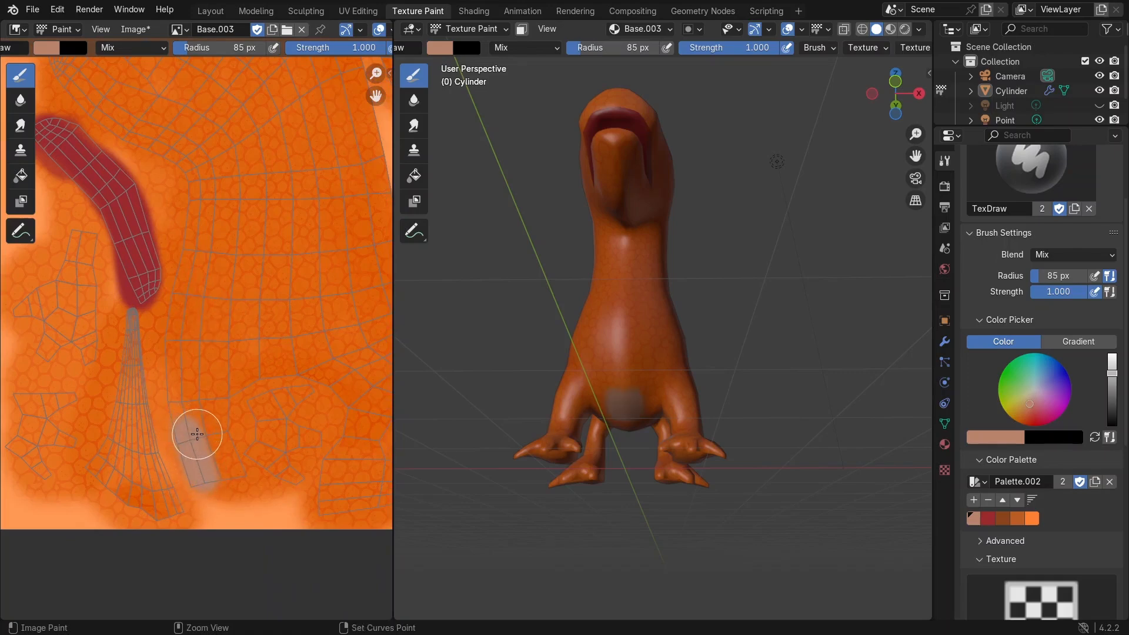
key("ctrl+z")
Step: Add a lighter peach color to the palette and paint a stripe along the belly island on the UV image
left_click_drag(1112, 374, 1112, 354)
left_click(974, 500)
mouse_move(204, 470)
left_mouse_down()
mouse_move(187, 387)
mouse_move(197, 226)
mouse_move(113, 124)
left_mouse_up()
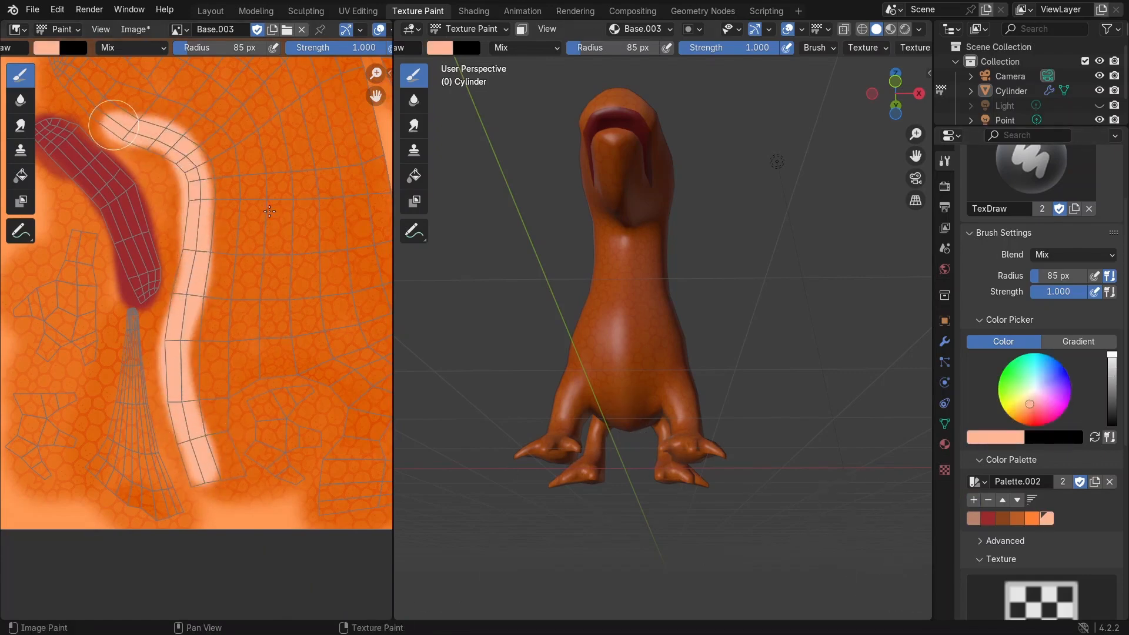
Step: Pick a light orange on the color wheel and add it to the palette
middle_click_drag(700, 344, 660, 347)
scroll(661, 348, "up", 2)
scroll(660, 347, "up", 3)
left_click_drag(1030, 403, 1022, 410)
left_click(973, 500)
Step: Paint the dinosaur's chest and belly with the light orange directly on the model
mouse_move(588, 231)
left_mouse_down()
mouse_move(627, 309)
mouse_move(660, 461)
left_mouse_up()
mouse_move(727, 191)
middle_mouse_down("shift")
mouse_move(743, 262)
mouse_move(717, 226)
middle_mouse_up("shift")
scroll(635, 247, "up", 1)
scroll(635, 247, "up", 2)
left_click_drag(623, 235, 705, 517)
middle_click_drag(706, 517, 566, 282)
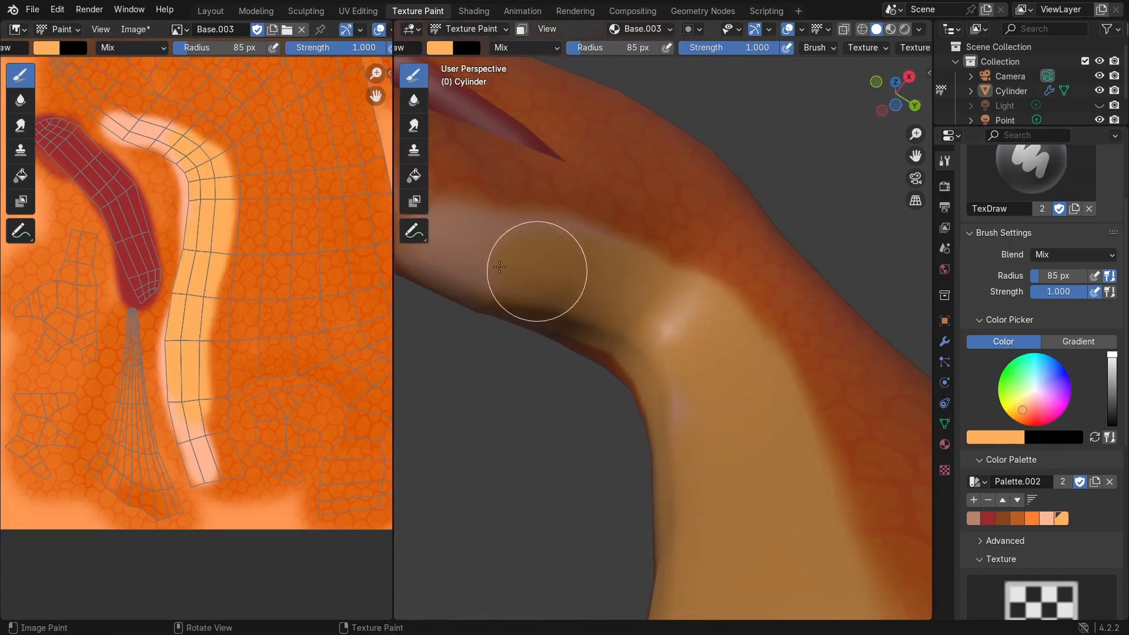
middle_click_drag(500, 268, 404, 605)
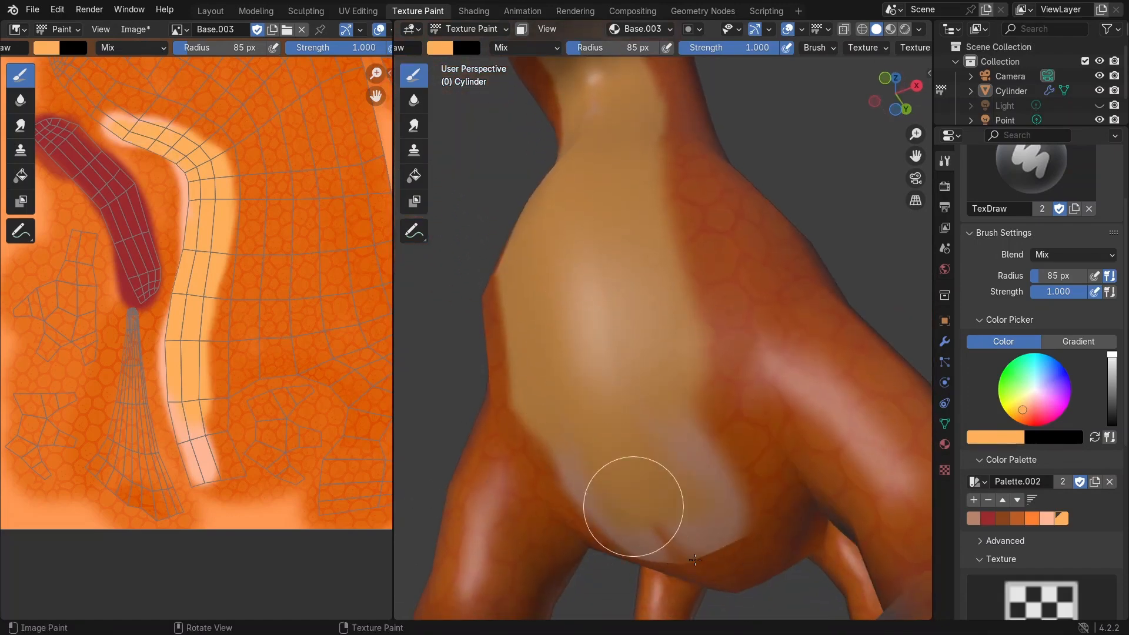
left_click_drag(695, 559, 723, 581)
middle_click_drag(723, 581, 500, 435)
middle_click_drag(629, 288, 647, 378, "shift")
scroll(650, 364, "down", 3)
left_click_drag(678, 217, 631, 352)
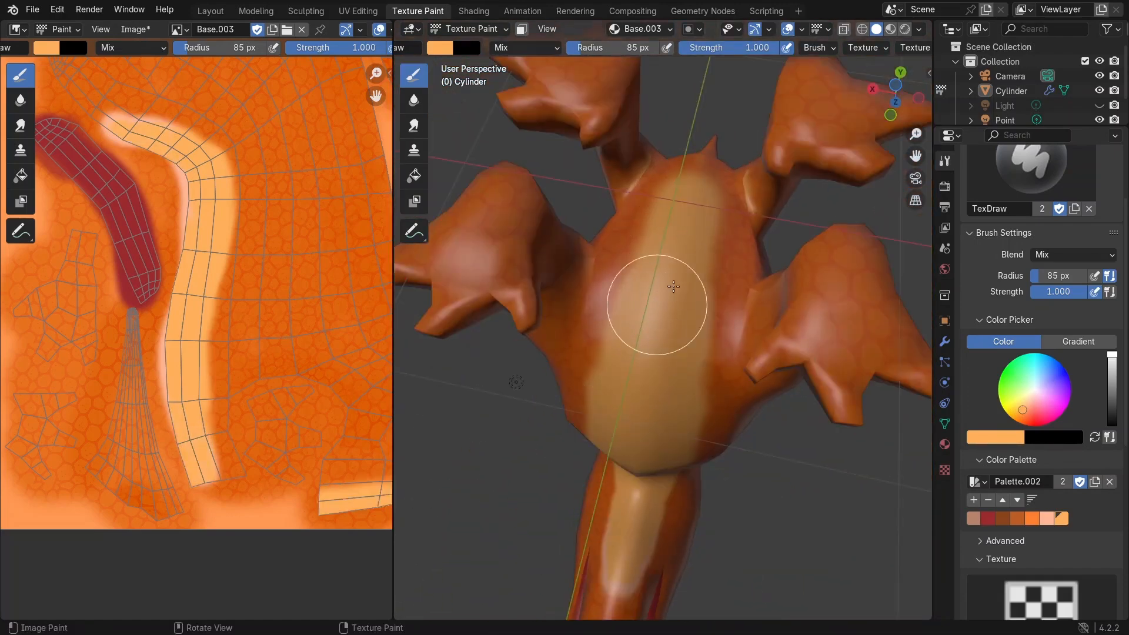
middle_click_drag(685, 271, 708, 400)
left_click_drag(725, 298, 763, 177)
scroll(764, 177, "down", 3)
middle_click_drag(764, 177, 568, 221)
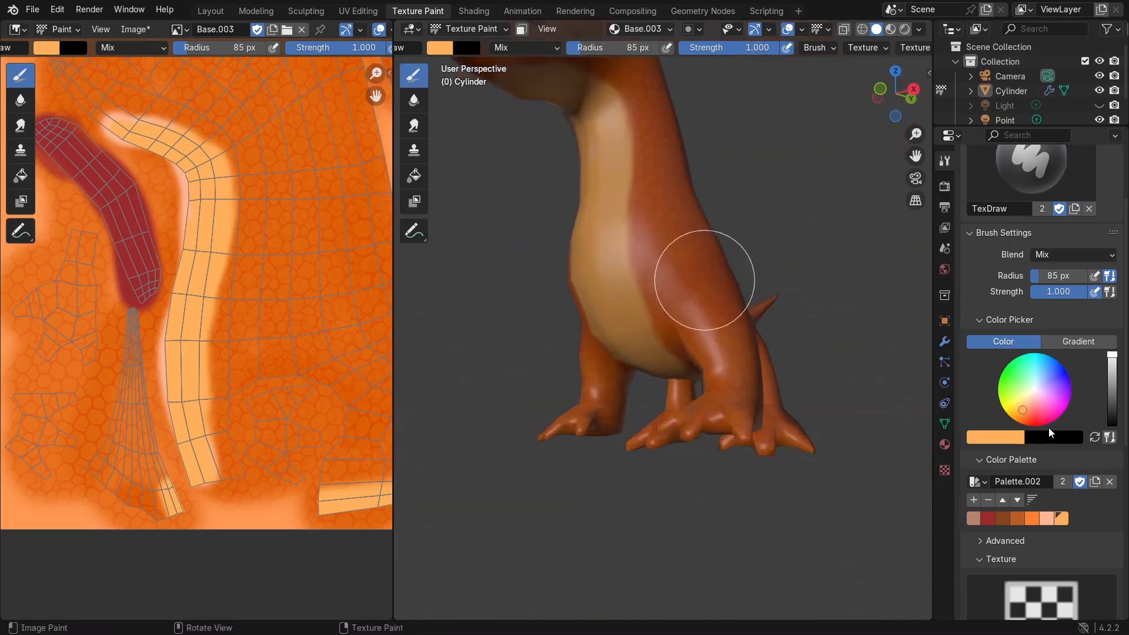
Step: Select the peach swatch and set the brush radius to 26 px
left_click(1047, 518)
scroll(670, 258, "up", 1)
middle_click_drag(670, 258, 695, 414, "shift")
key("f")
left_click(661, 412)
Step: Paint peach highlights along the edges of the belly stripe on the UV image
middle_click_drag(149, 165, 184, 277)
scroll(185, 264, "up", 4)
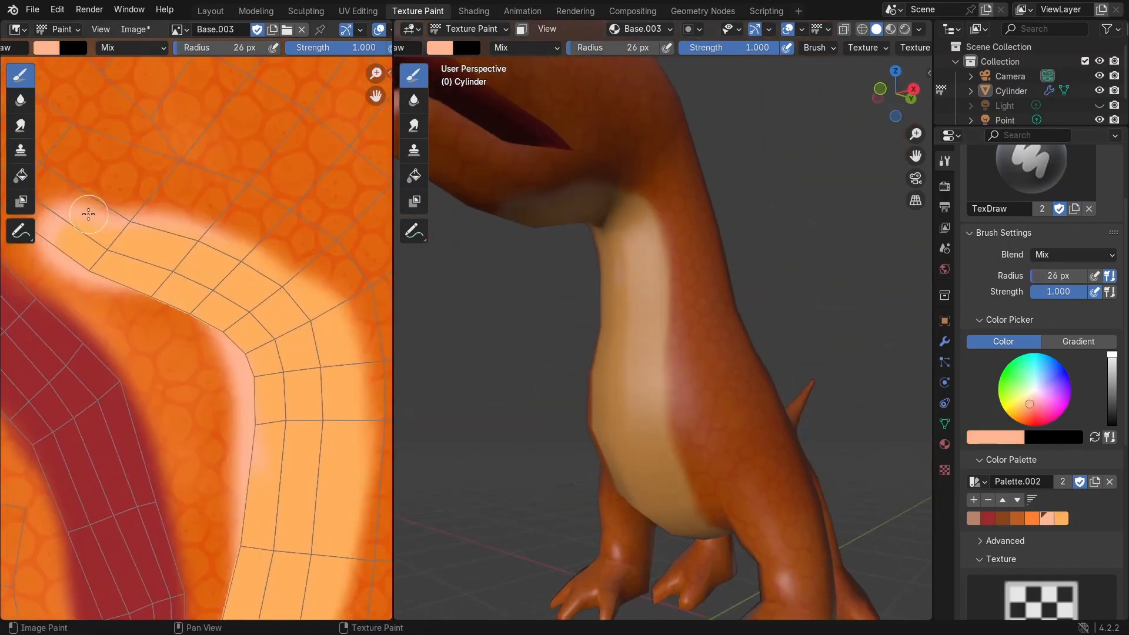
left_click_drag(88, 214, 315, 285)
middle_click_drag(316, 285, 191, 171)
mouse_move(191, 172)
left_mouse_down()
mouse_move(224, 242)
mouse_move(203, 462)
left_mouse_up()
middle_click_drag(203, 461, 212, 119)
left_click_drag(212, 118, 181, 509)
mouse_move(181, 509)
middle_mouse_down()
mouse_move(68, 169)
mouse_move(95, 185)
middle_mouse_up()
left_click_drag(96, 185, 114, 339)
Step: Paint the small strip island near the bottom of the UV image in peach
scroll(215, 332, "down", 2)
scroll(559, 306, "down", 2)
mouse_move(564, 306)
middle_mouse_down()
mouse_move(829, 300)
mouse_move(708, 330)
mouse_move(654, 237)
middle_mouse_up()
scroll(829, 300, "down", 3)
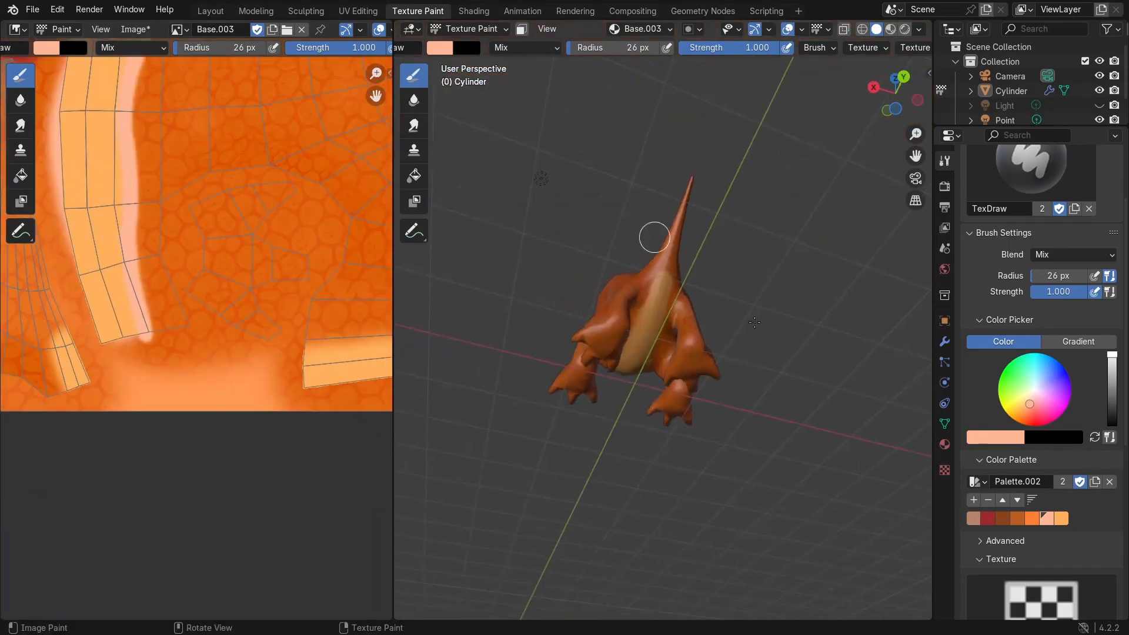
scroll(754, 322, "up", 2)
scroll(165, 400, "down", 5)
scroll(215, 393, "up", 6)
Step: Paint peach along the underside of the belly between the legs on the model
scroll(241, 340, "down", 1)
middle_click_drag(242, 340, 156, 336)
left_click_drag(111, 358, 318, 335)
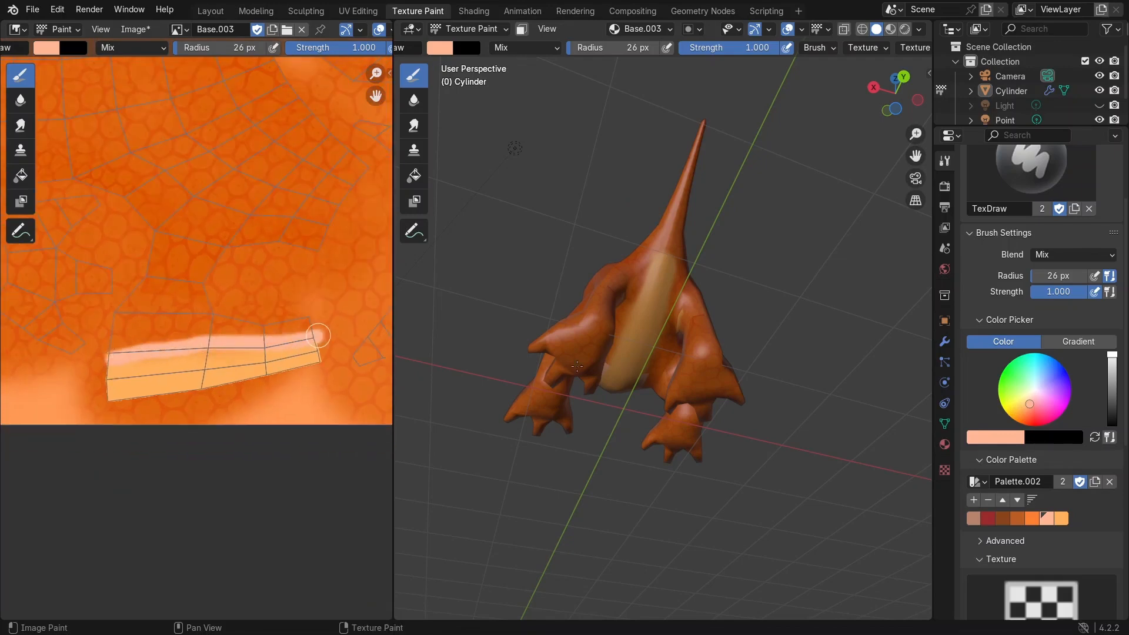
middle_click_drag(577, 366, 741, 317)
scroll(660, 292, "up", 6)
mouse_move(644, 299)
middle_mouse_down()
mouse_move(567, 324)
mouse_move(494, 400)
middle_mouse_up()
scroll(676, 235, "down", 4)
scroll(706, 194, "up", 3)
middle_click_drag(700, 235, 654, 305)
mouse_move(650, 252)
left_mouse_down()
mouse_move(685, 156)
mouse_move(757, 137)
left_mouse_up()
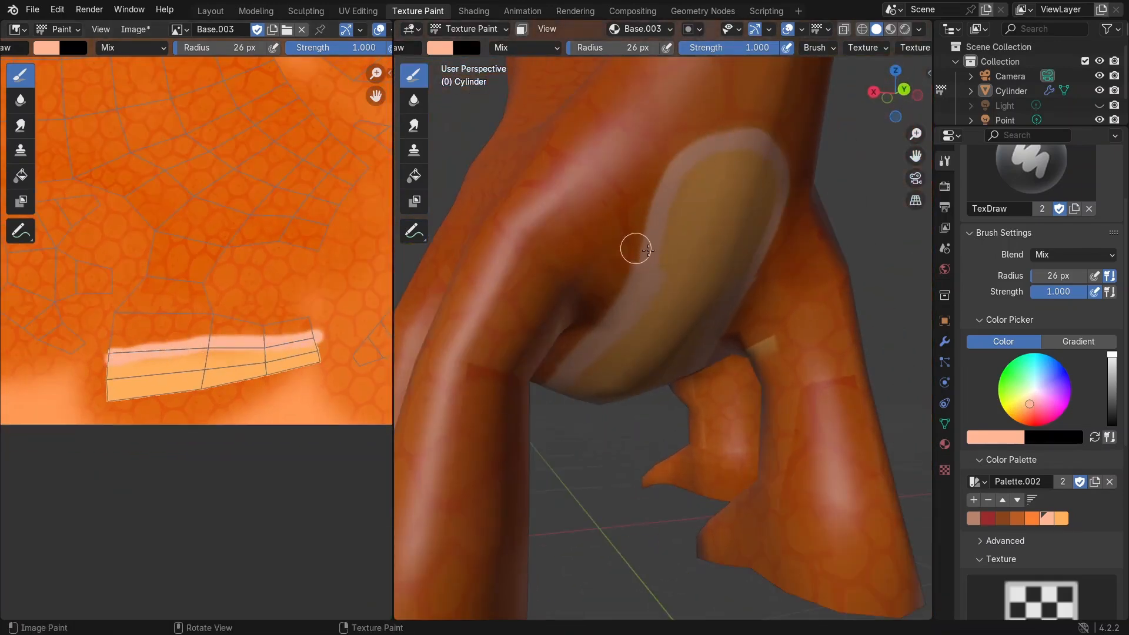
scroll(638, 270, "down", 6)
middle_click_drag(750, 124, 429, 162)
scroll(224, 242, "down", 4)
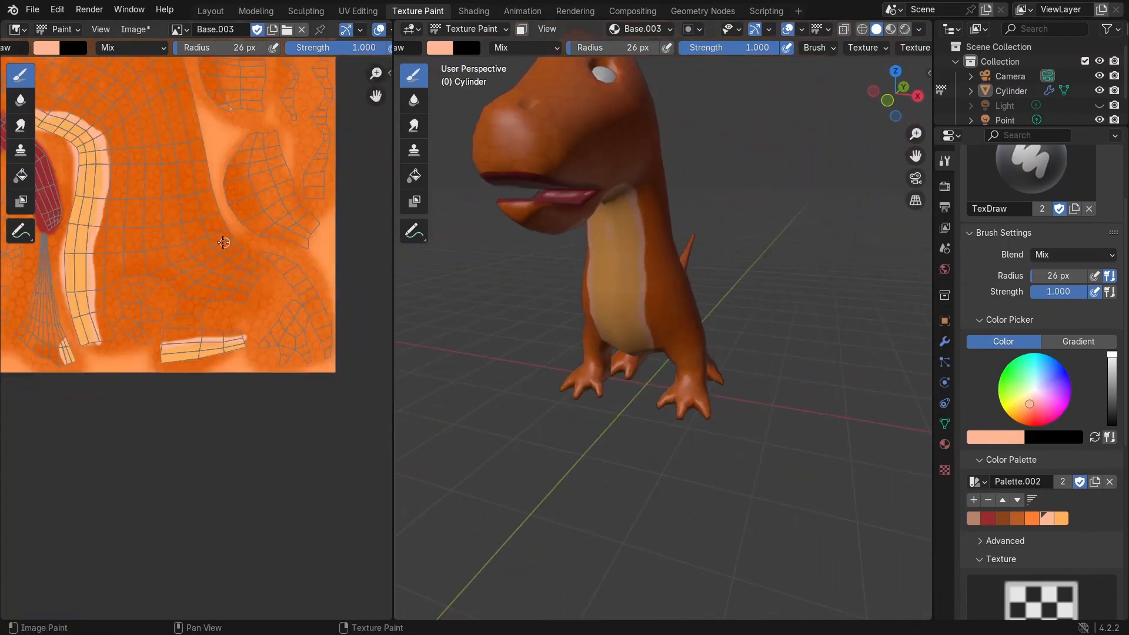
scroll(223, 242, "up", 5)
scroll(205, 202, "up", 4)
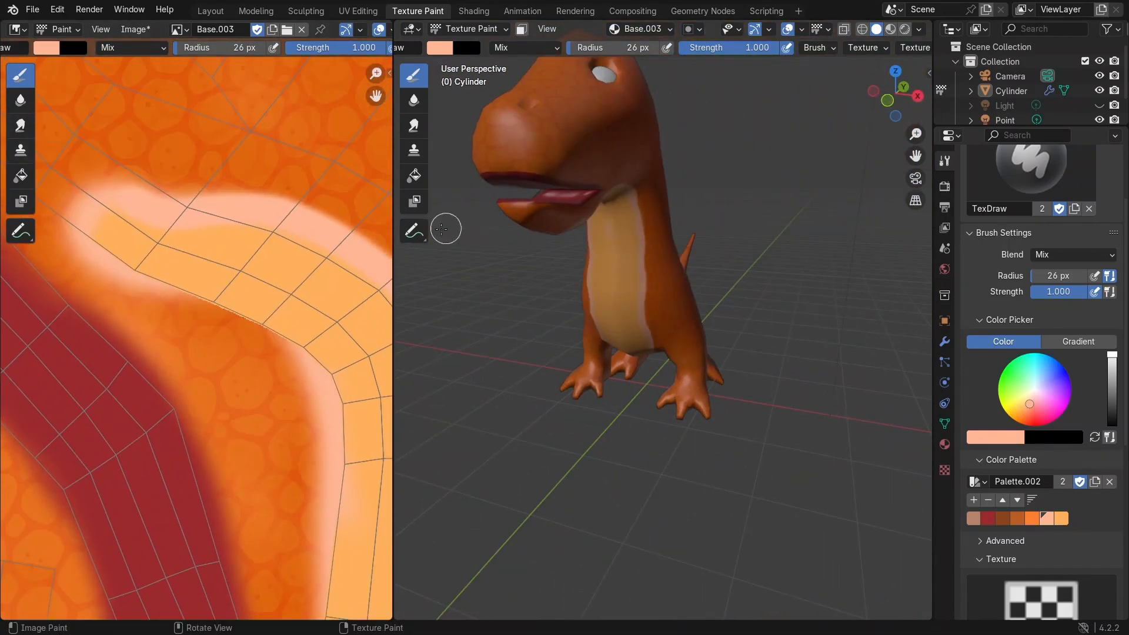
Step: Switch to the Smear brush and blend the edges of the peach belly stripe on the UV image
left_click(21, 124)
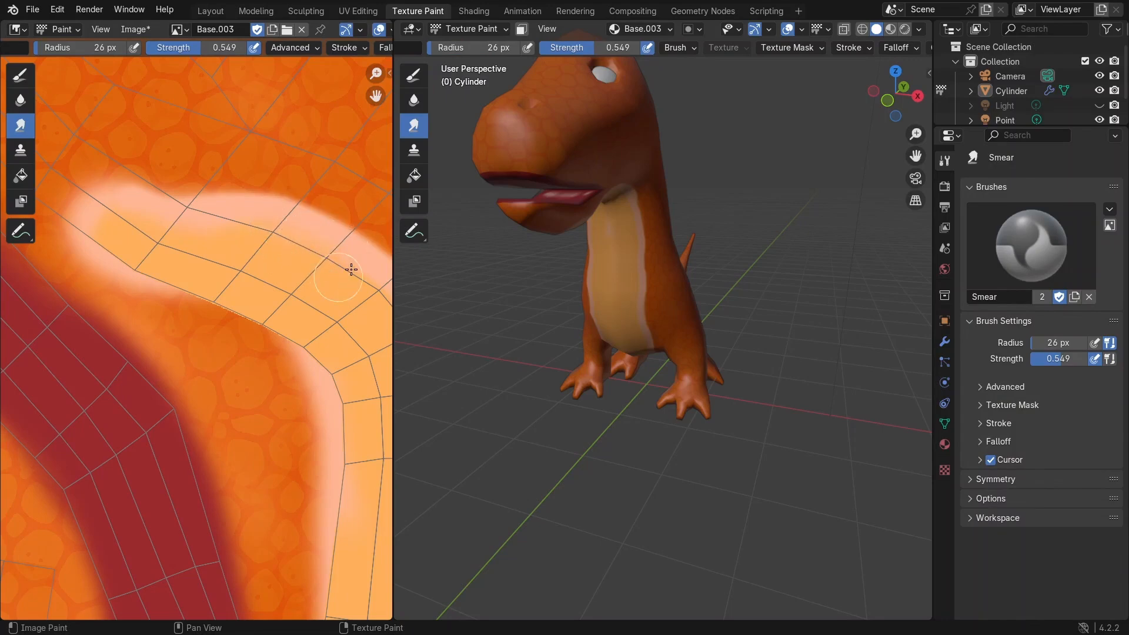
mouse_move(278, 258)
middle_mouse_down()
mouse_move(227, 194)
mouse_move(268, 191)
middle_mouse_up()
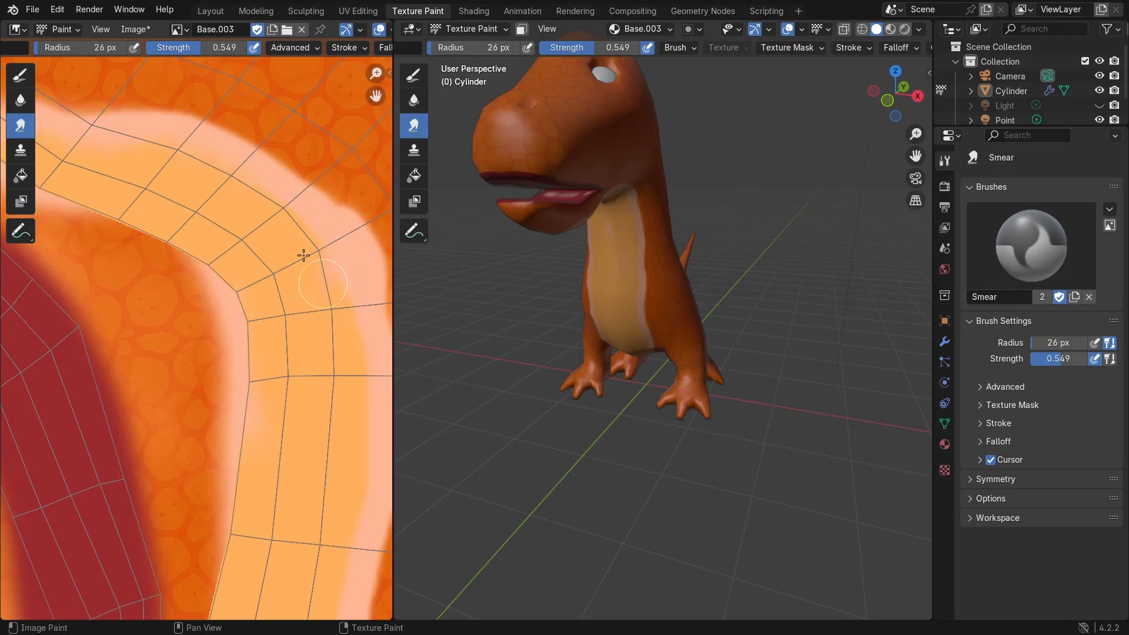
middle_click_drag(368, 281, 316, 172)
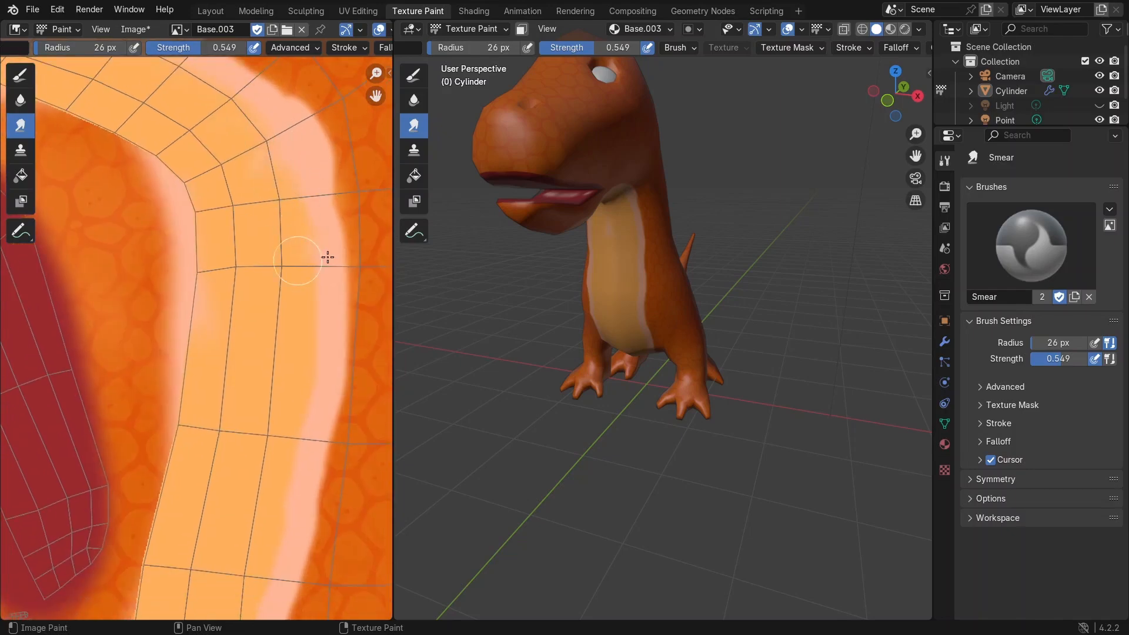
middle_click_drag(297, 403, 303, 249)
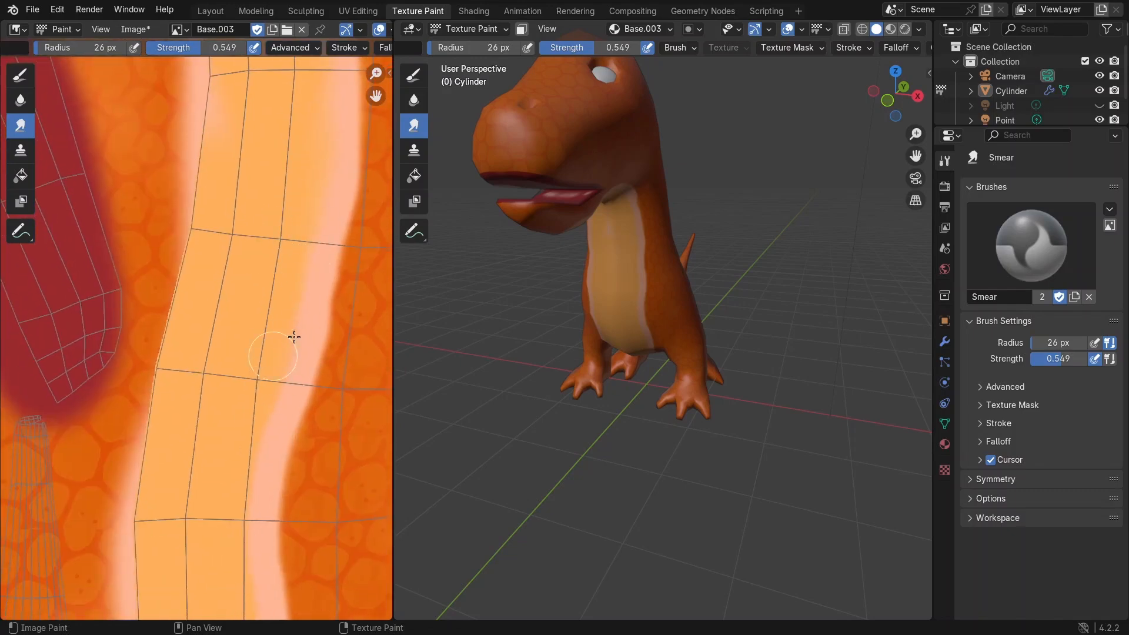
middle_click_drag(249, 469, 242, 228)
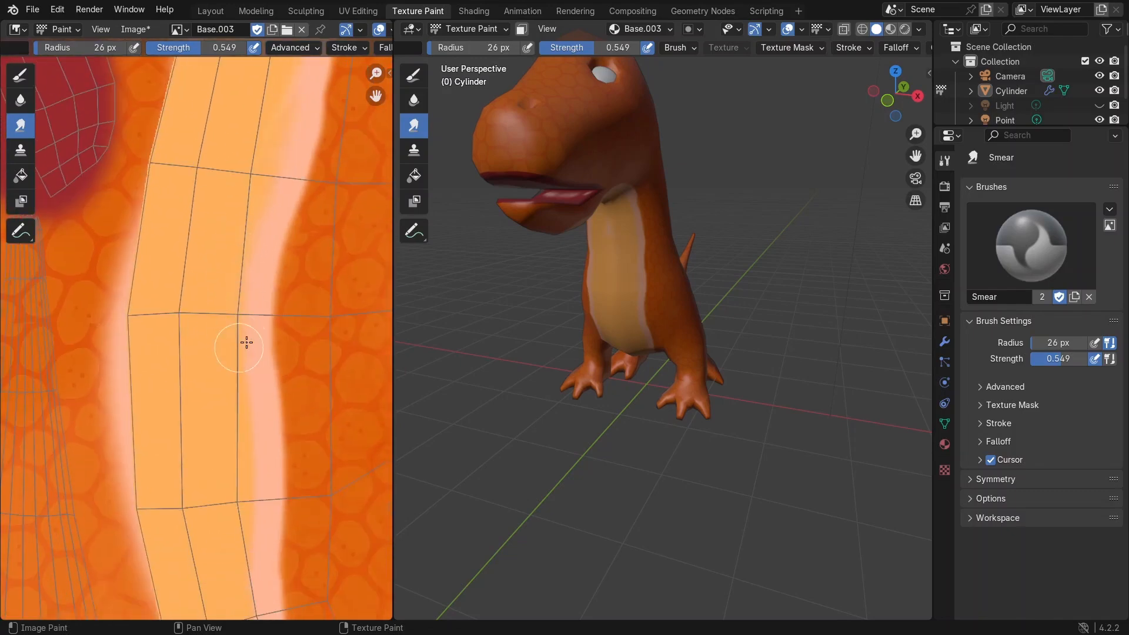
middle_click_drag(235, 452, 224, 308)
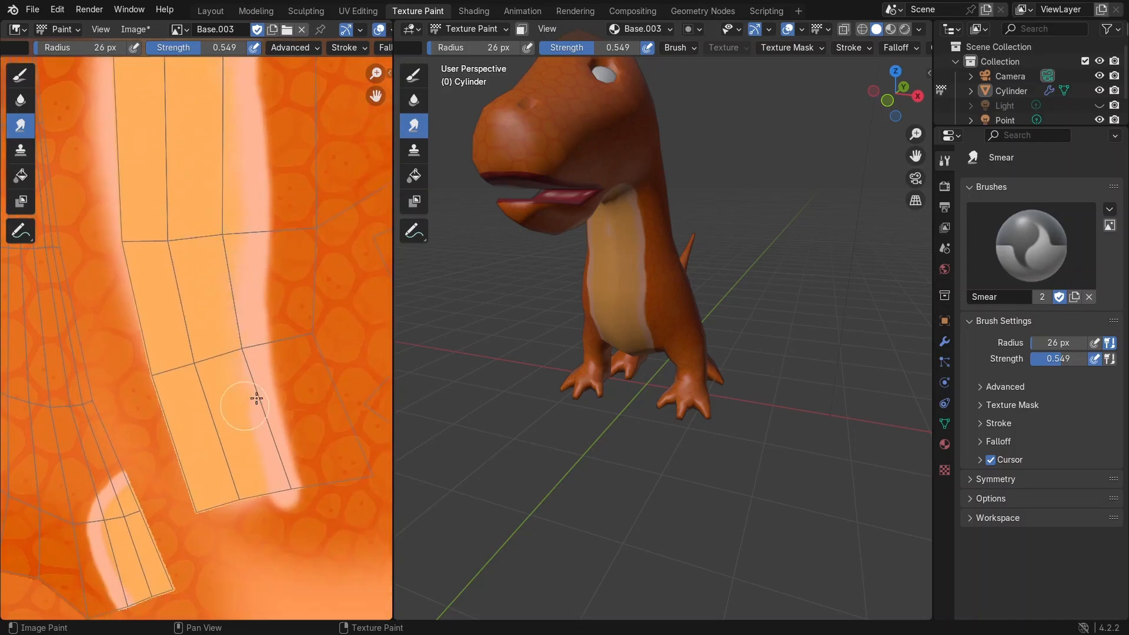
scroll(235, 477, "down", 4)
middle_click_drag(226, 461, 105, 445)
Step: Examine the smeared belly stripe from the front in the 3D viewport
scroll(728, 368, "up", 4)
middle_click_drag(617, 288, 650, 432, "shift")
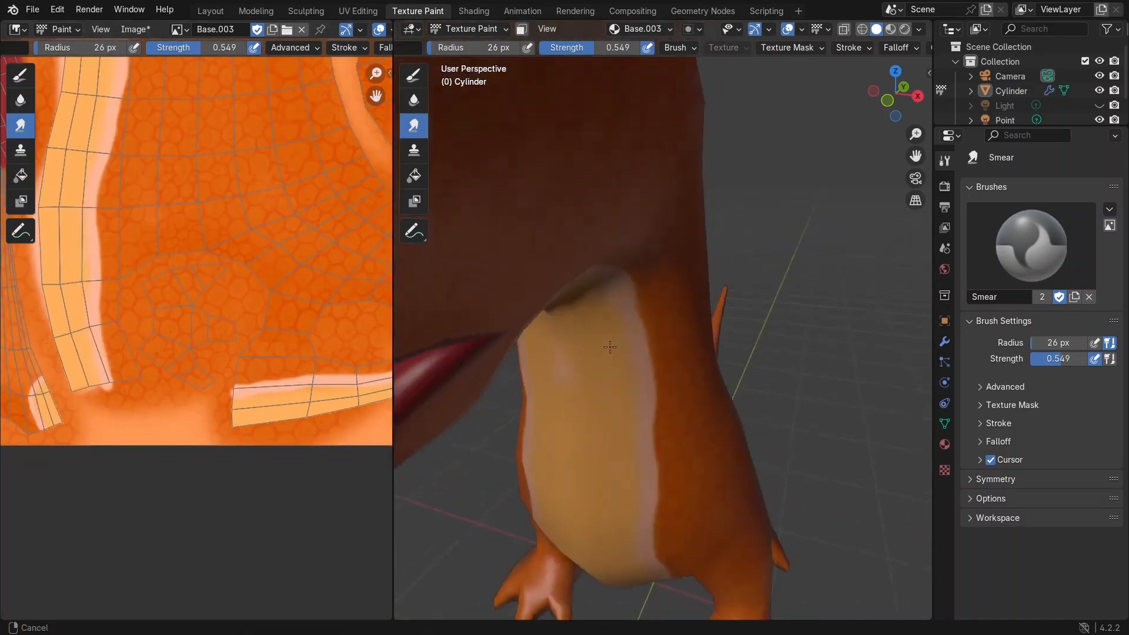
scroll(616, 307, "up", 3)
scroll(593, 309, "down", 5)
middle_click_drag(593, 309, 625, 267)
scroll(752, 309, "up", 2)
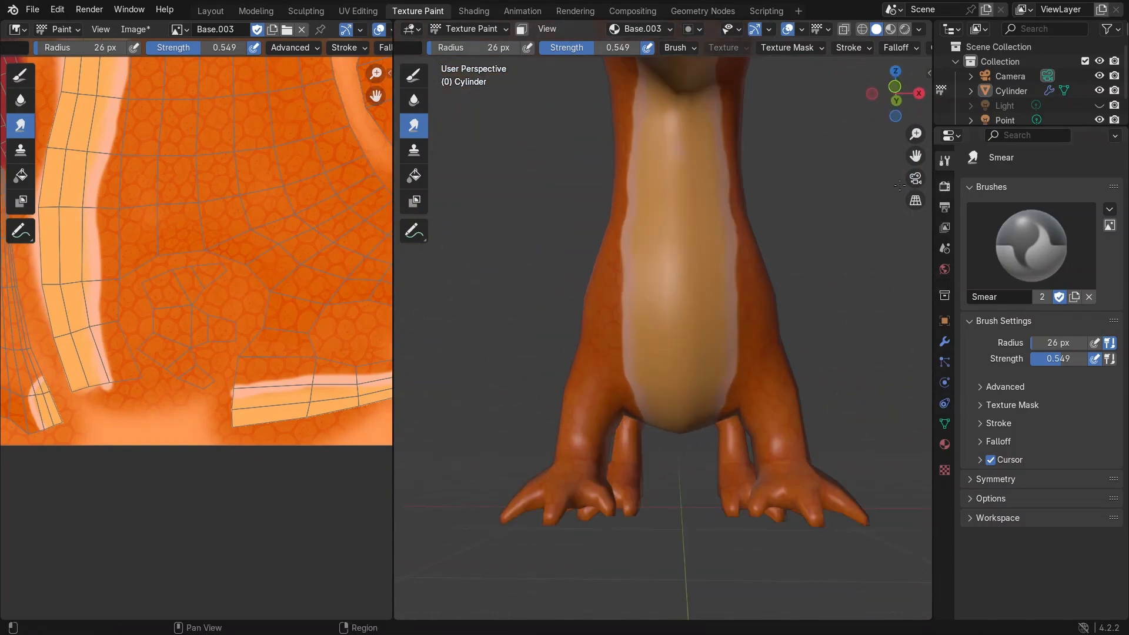
Step: Switch to the Draw brush, darken the color to a muted brown, and add it to the color palette
left_click(414, 75)
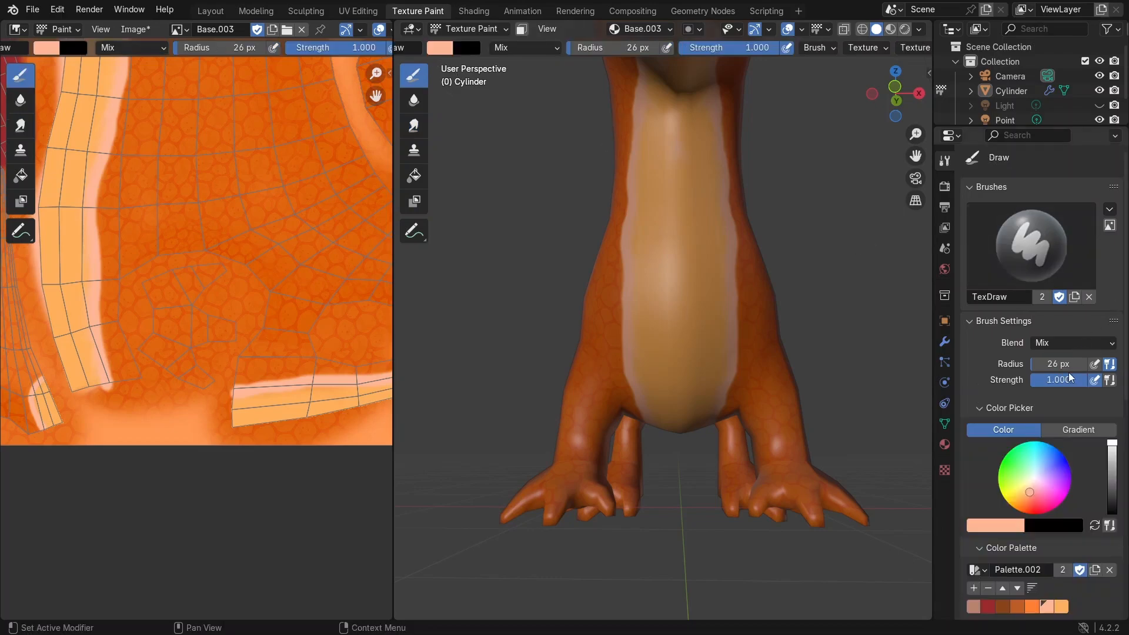
scroll(1025, 500, "down", 2)
scroll(1025, 500, "down", 1)
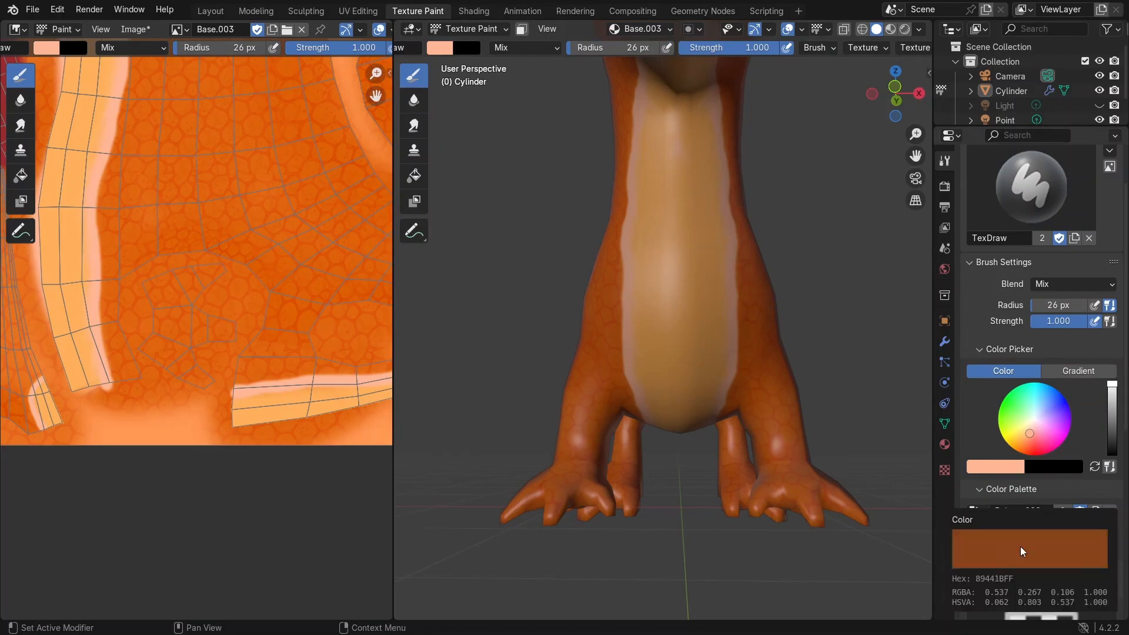
mouse_move(1111, 404)
left_mouse_down()
mouse_move(1112, 430)
mouse_move(1111, 404)
left_mouse_up()
left_click(973, 529)
left_click(973, 529)
Step: Paint short dark horizontal stripes across the upper belly on the model
scroll(643, 306, "up", 2)
scroll(643, 306, "up", 2)
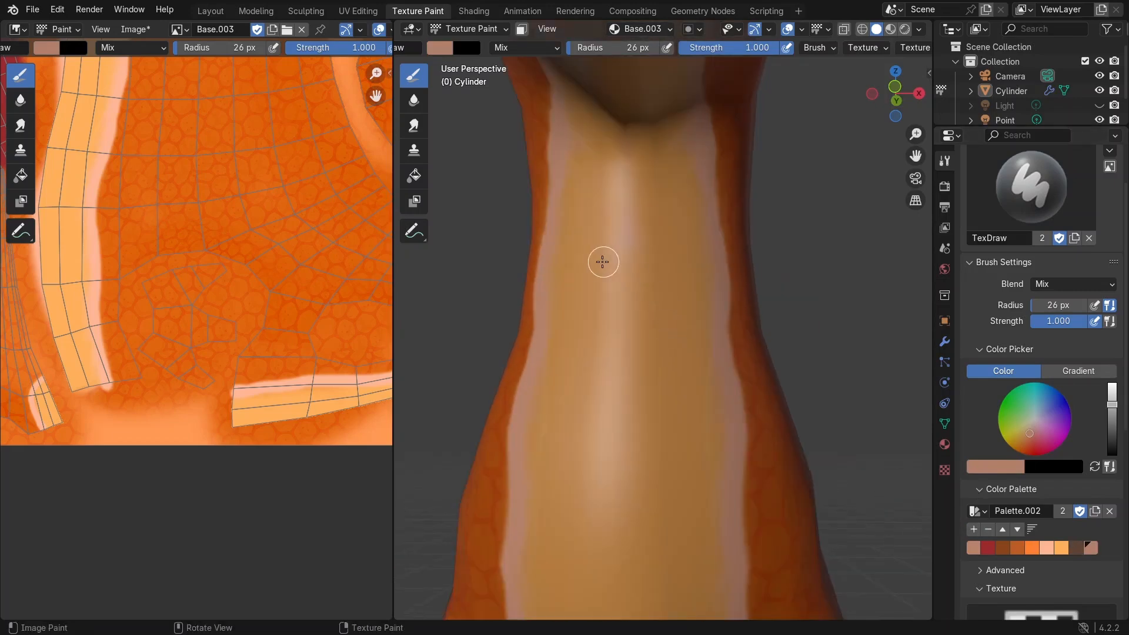
left_click_drag(582, 259, 649, 260)
left_click_drag(582, 322, 649, 322)
mouse_move(612, 390)
middle_mouse_down()
mouse_move(616, 376)
mouse_move(630, 432)
middle_mouse_up()
mouse_move(630, 432)
middle_mouse_down("shift")
mouse_move(648, 235)
mouse_move(635, 336)
middle_mouse_up("shift")
left_click_drag(624, 353, 677, 352)
left_click_drag(623, 470, 676, 471)
mouse_move(647, 469)
middle_mouse_down("shift")
mouse_move(623, 307)
mouse_move(628, 360)
middle_mouse_up("shift")
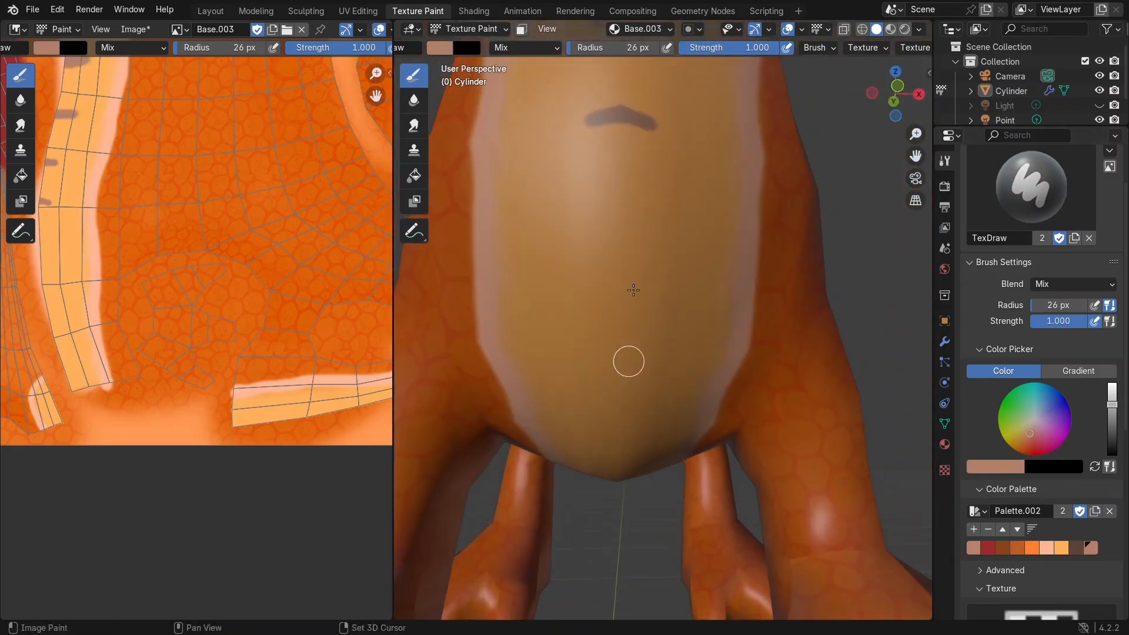
left_click_drag(588, 252, 673, 252)
left_click_drag(585, 371, 682, 369)
mouse_move(682, 369)
middle_mouse_down()
mouse_move(626, 261)
mouse_move(617, 299)
middle_mouse_up()
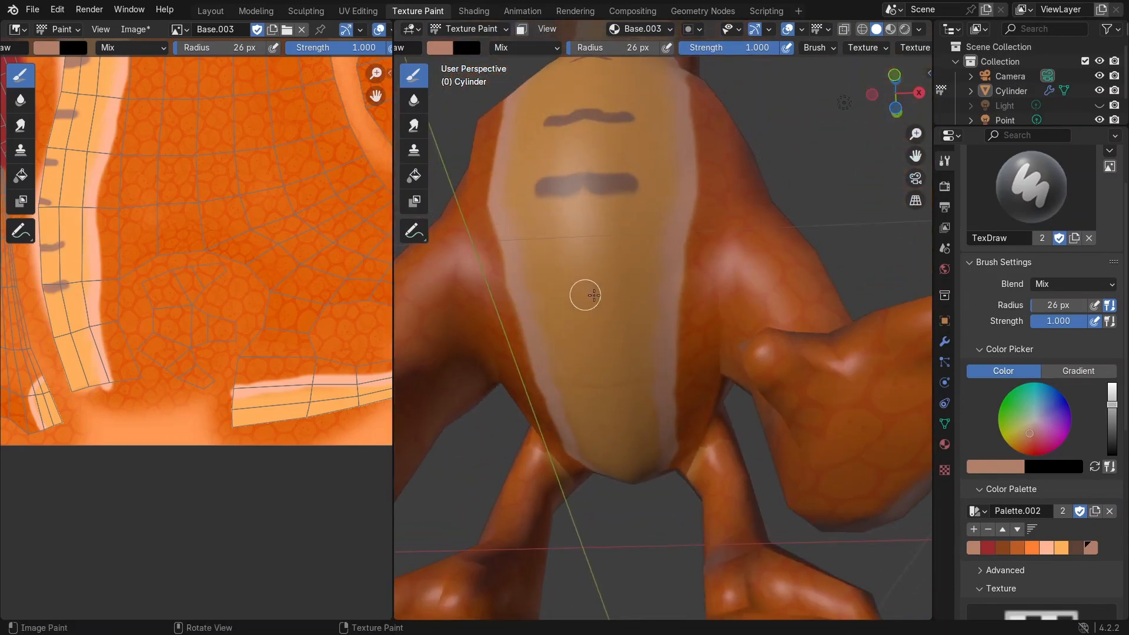
Step: Continue painting dark horizontal stripes down the lower belly toward the legs
left_click_drag(564, 295, 627, 290)
left_click_drag(594, 376, 620, 377)
middle_click_drag(618, 393, 607, 321)
left_click_drag(596, 279, 605, 281)
middle_click_drag(610, 348, 612, 286)
left_click(614, 284)
left_click(636, 328)
mouse_move(622, 236)
middle_mouse_down()
mouse_move(576, 234)
mouse_move(650, 318)
middle_mouse_up()
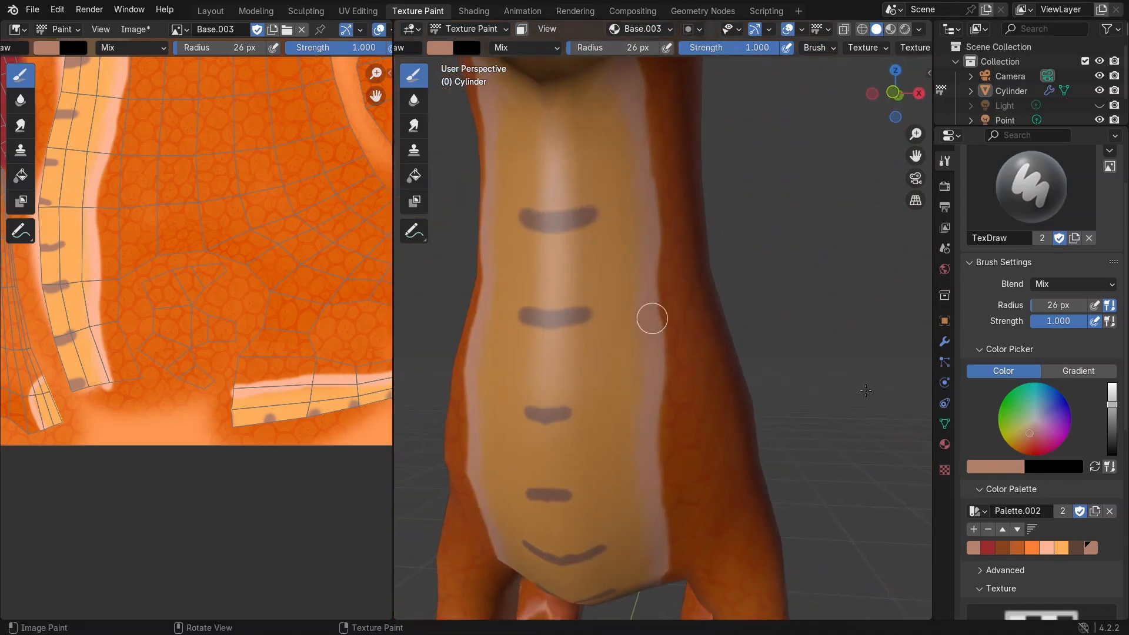
Step: Switch to the Smear brush and soften the ends of the dark belly stripes
left_click(415, 125)
scroll(547, 129, "up", 3)
left_click_drag(615, 287, 653, 263)
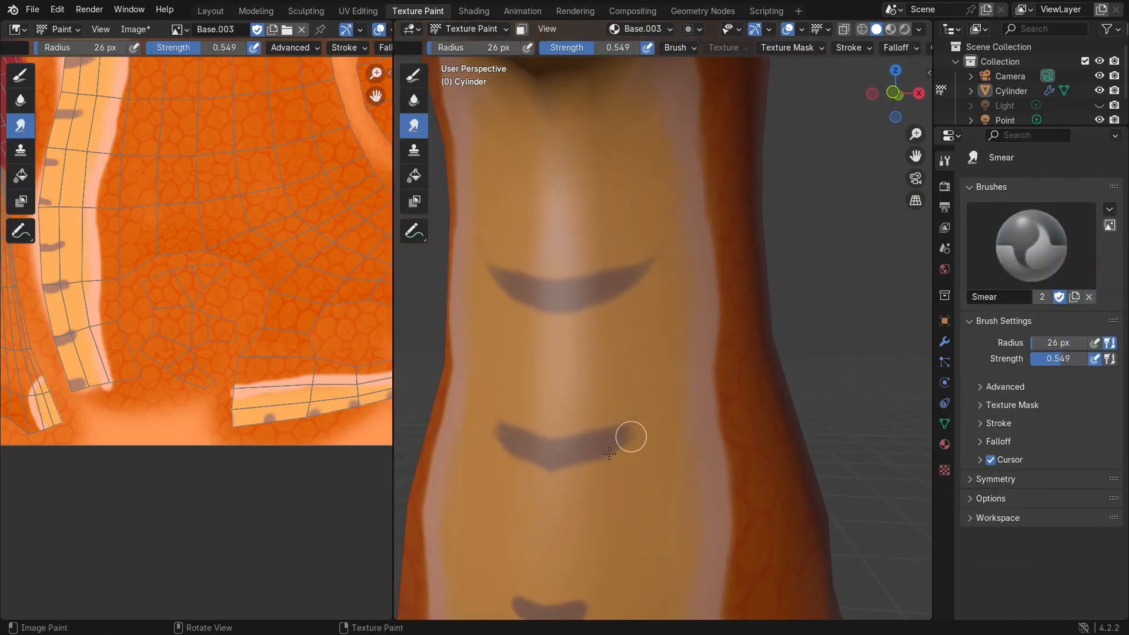
middle_click_drag(676, 378, 659, 372)
scroll(588, 403, "down", 3)
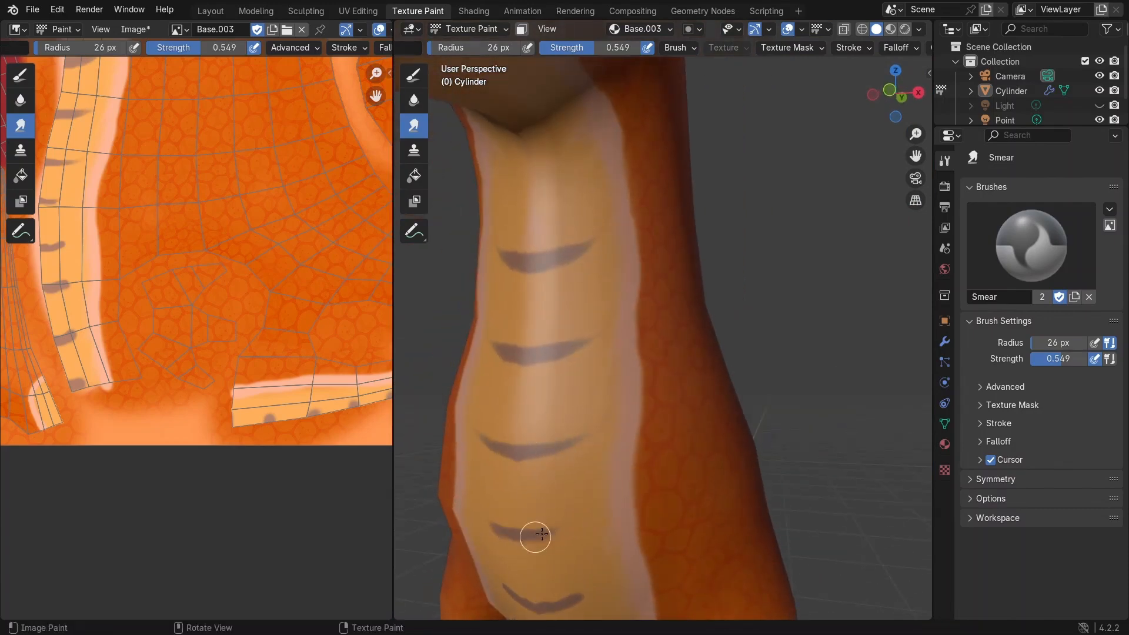
middle_click_drag(591, 508, 533, 509)
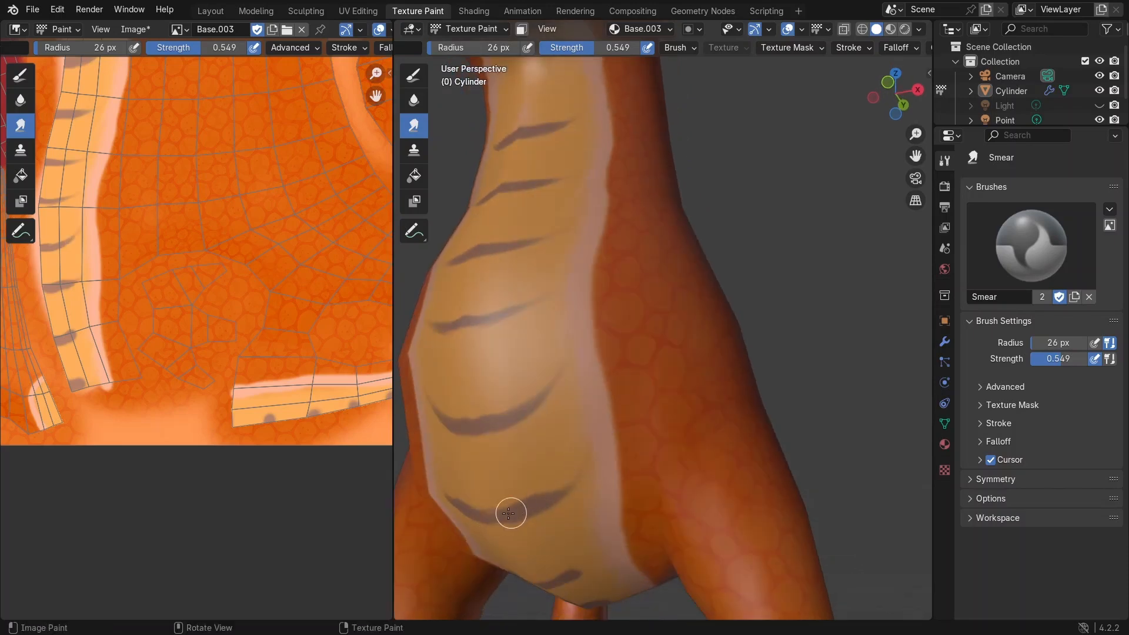
middle_click_drag(586, 454, 609, 306)
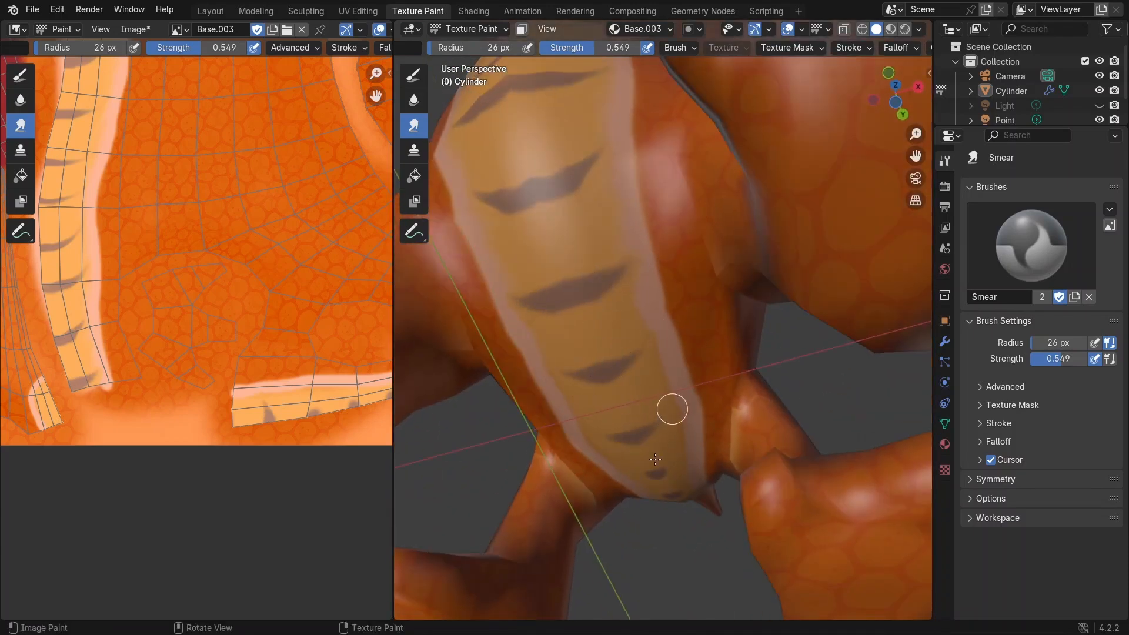
scroll(636, 406, "down", 8)
middle_click_drag(632, 394, 429, 435)
scroll(589, 422, "up", 5)
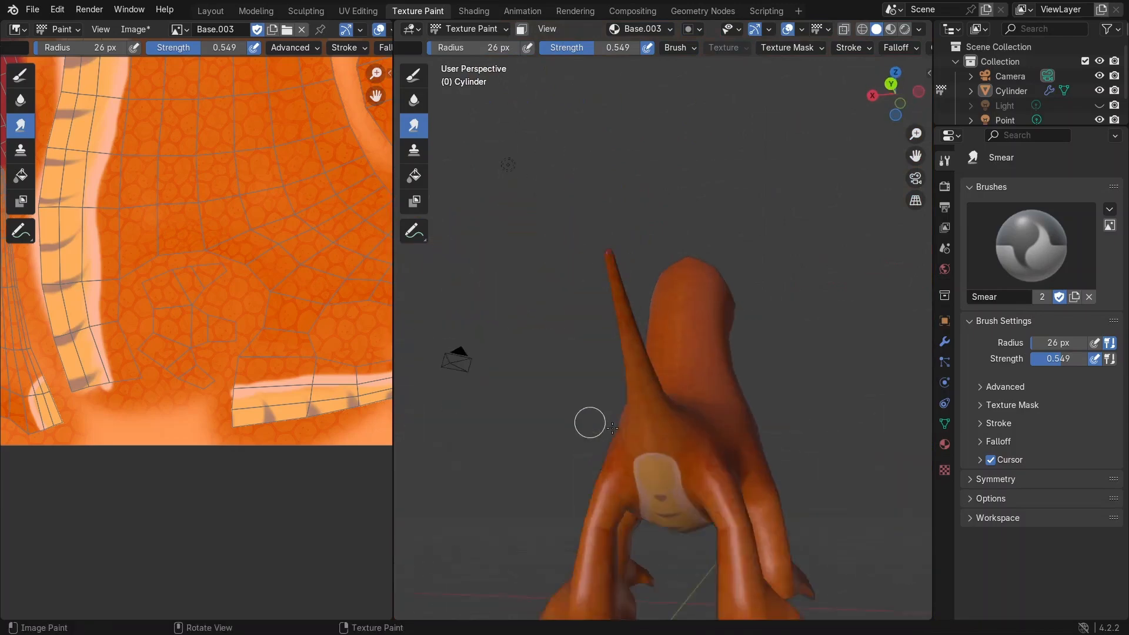
Step: Set the Smear brush strength to 0.792
middle_click_drag(274, 378, 198, 348)
scroll(345, 351, "up", 3)
scroll(600, 408, "down", 2)
middle_click_drag(599, 408, 818, 376)
left_click_drag(610, 49, 633, 49)
scroll(661, 258, "up", 5)
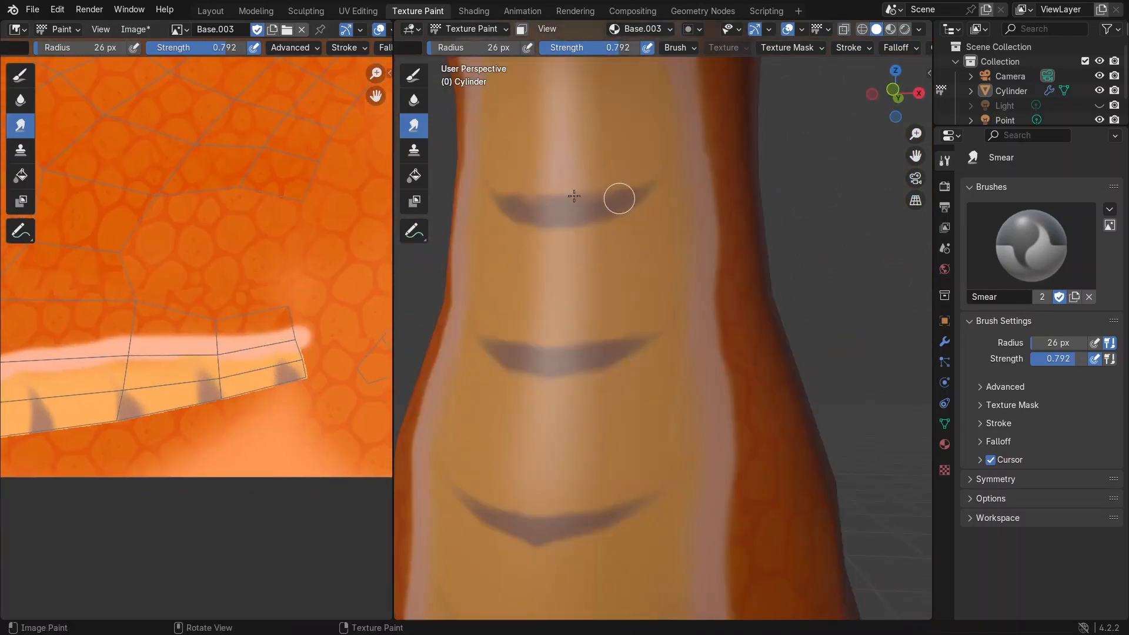
Step: Switch to the Draw brush and paint light peach highlights along the top of each dark belly stripe
left_click(413, 75)
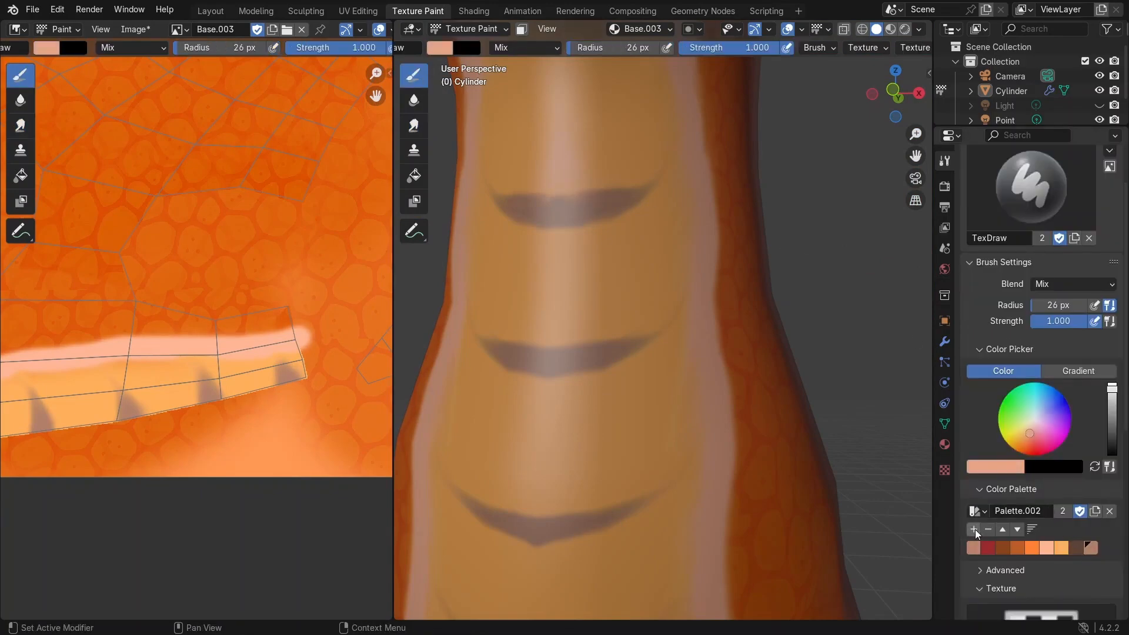
left_click_drag(561, 202, 654, 175)
left_click_drag(546, 349, 629, 335)
left_click_drag(552, 510, 626, 502)
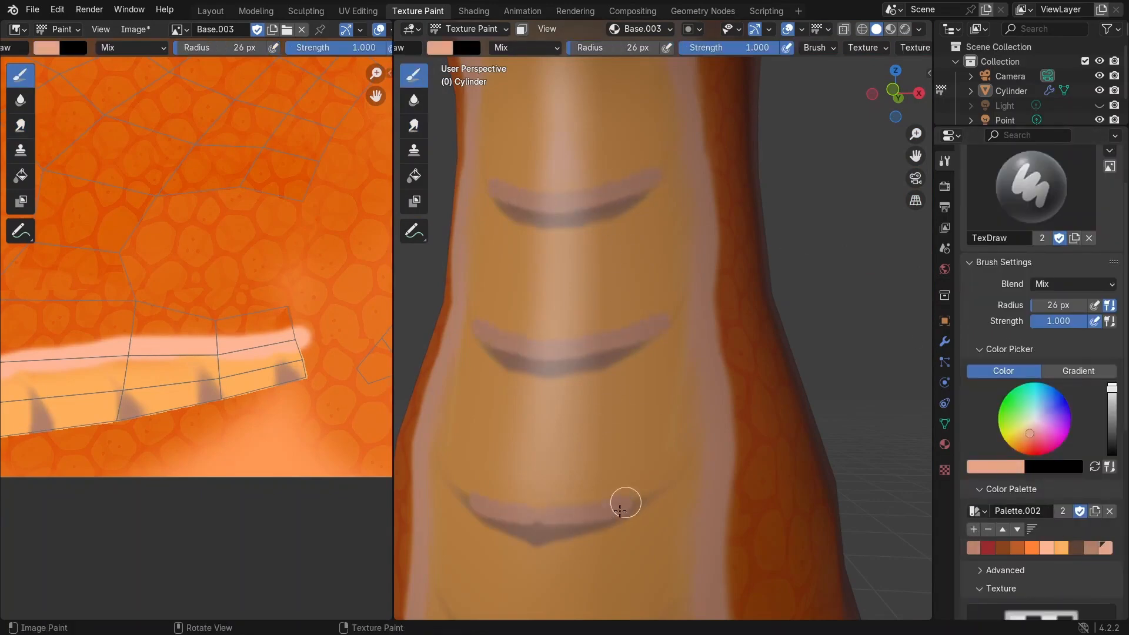
mouse_move(609, 332)
middle_mouse_down()
mouse_move(611, 269)
mouse_move(675, 194)
mouse_move(627, 359)
middle_mouse_up()
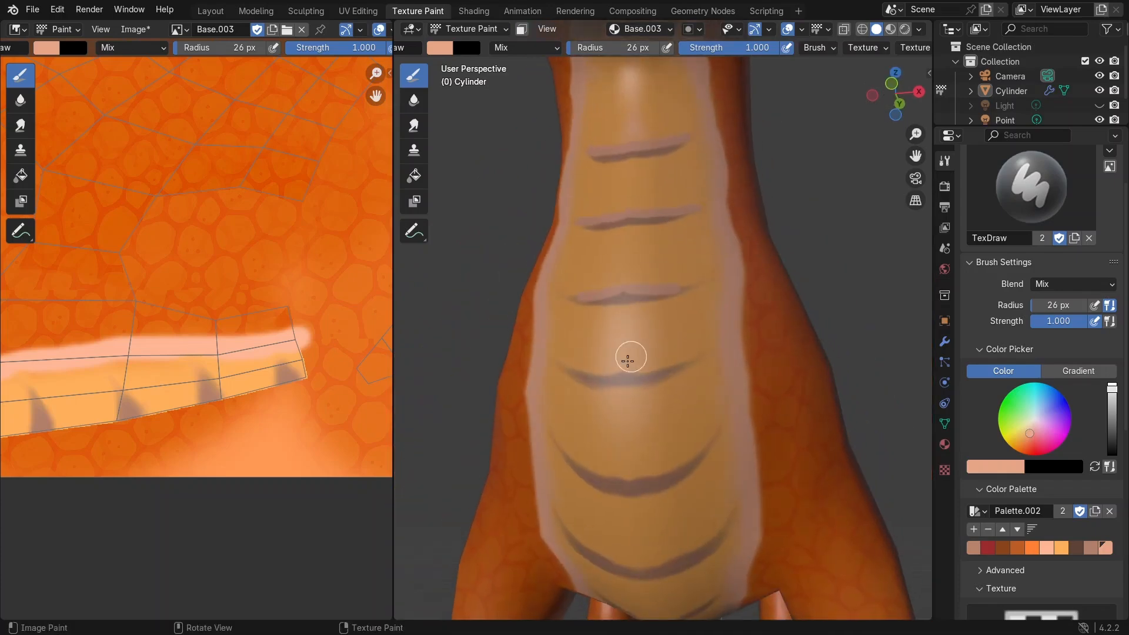
middle_click_drag(632, 479, 651, 466)
middle_click_drag(654, 423, 676, 434)
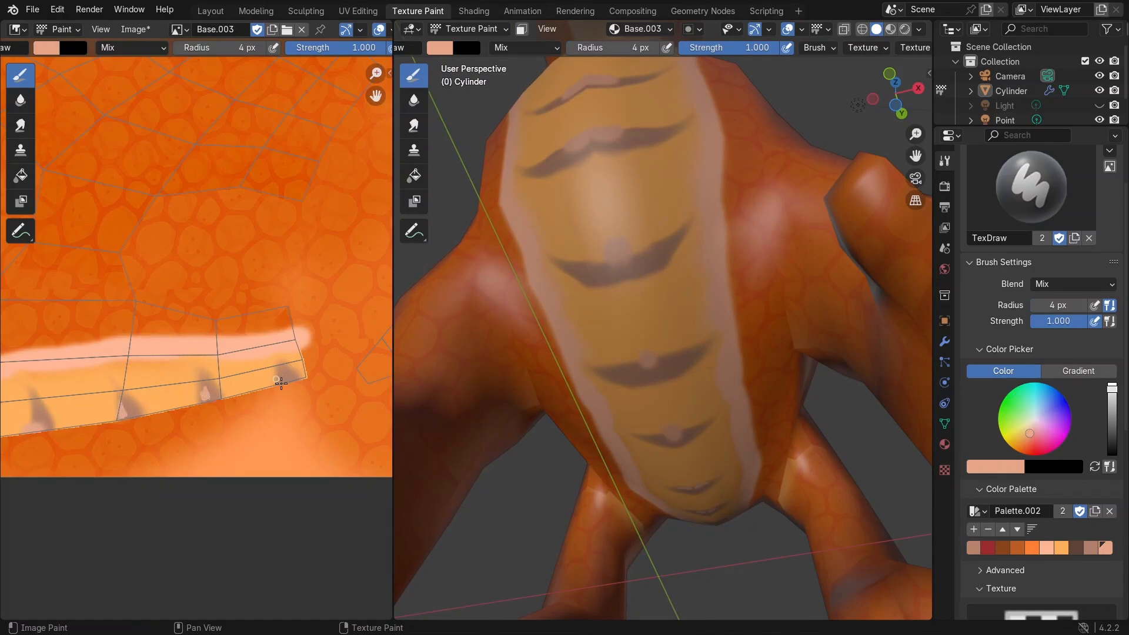
left_click_drag(281, 383, 280, 375)
middle_click_drag(681, 235, 691, 309)
Step: Switch to the Smear brush at 26 px radius, blend the belly stripe highlights, and save the file
left_click(415, 125)
scroll(622, 232, "up", 3)
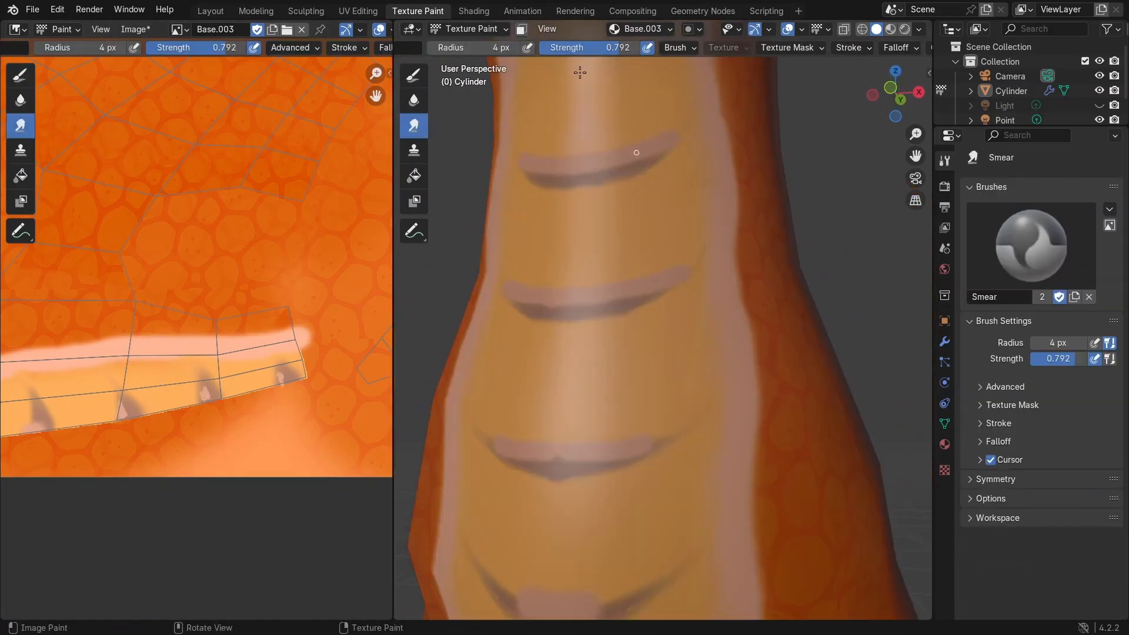
key("f")
left_click(603, 168)
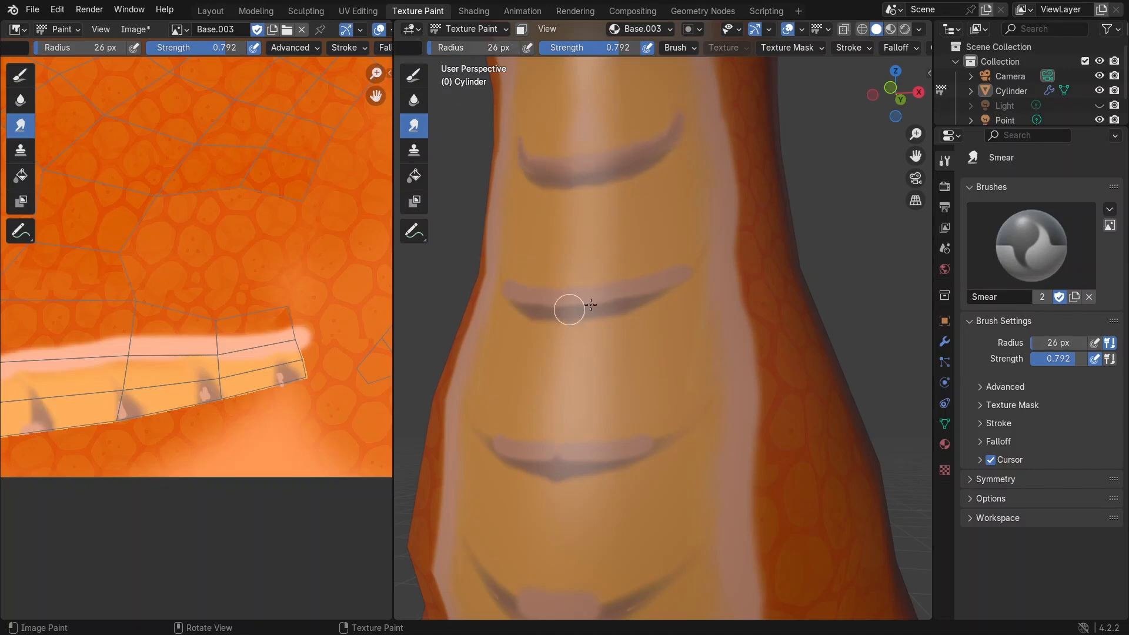
scroll(630, 450, "down", 3)
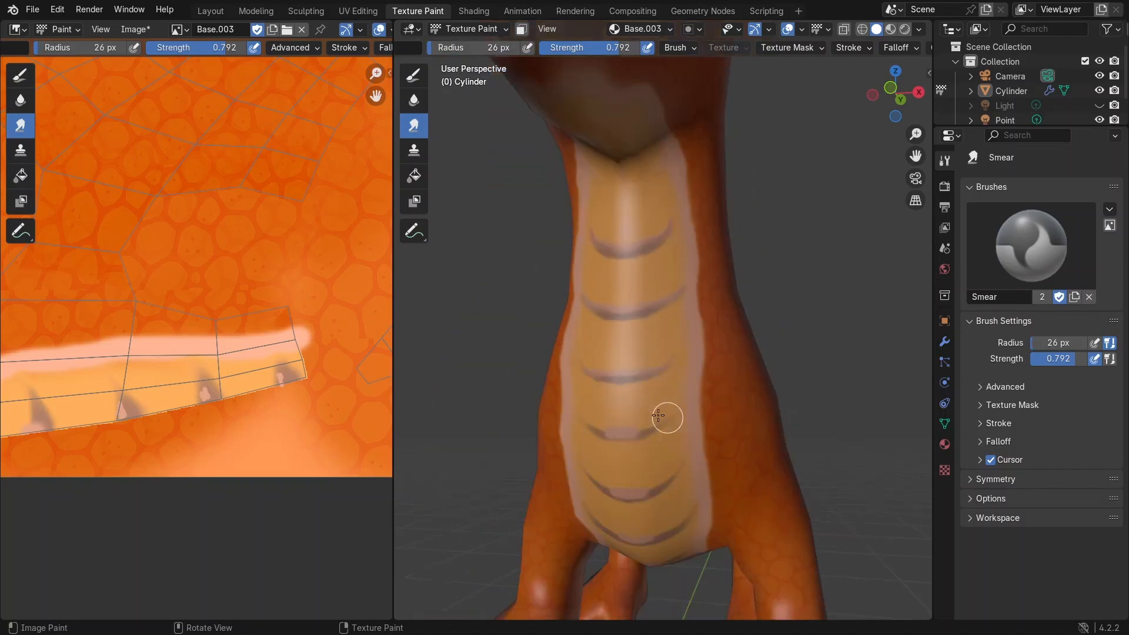
mouse_move(671, 480)
middle_mouse_down()
mouse_move(651, 452)
mouse_move(635, 377)
middle_mouse_up()
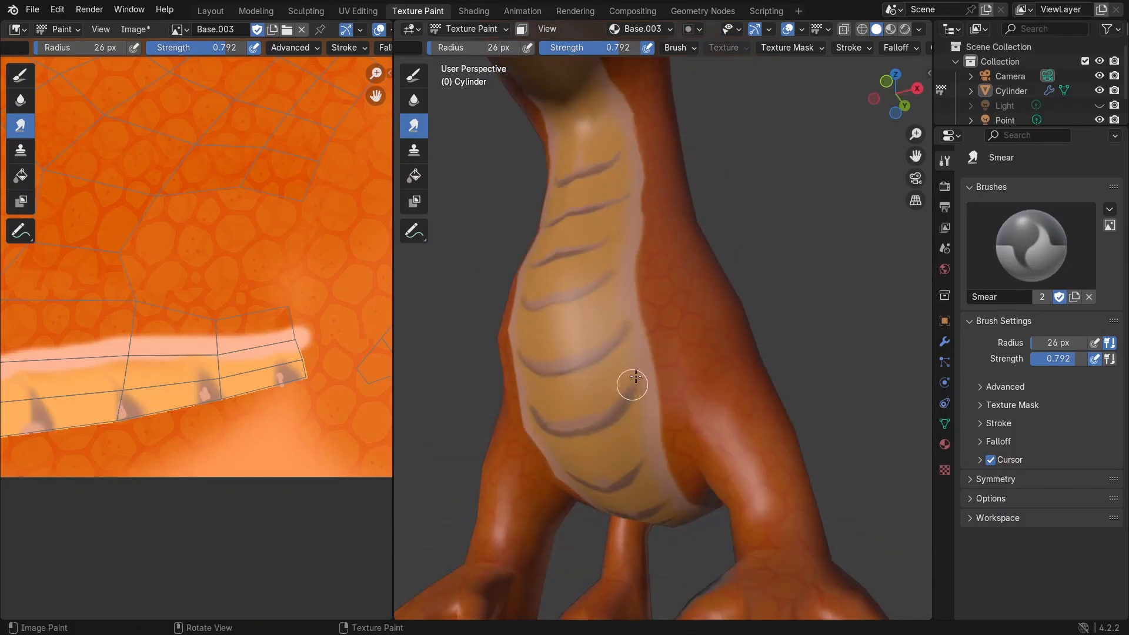
middle_click_drag(612, 482, 591, 269)
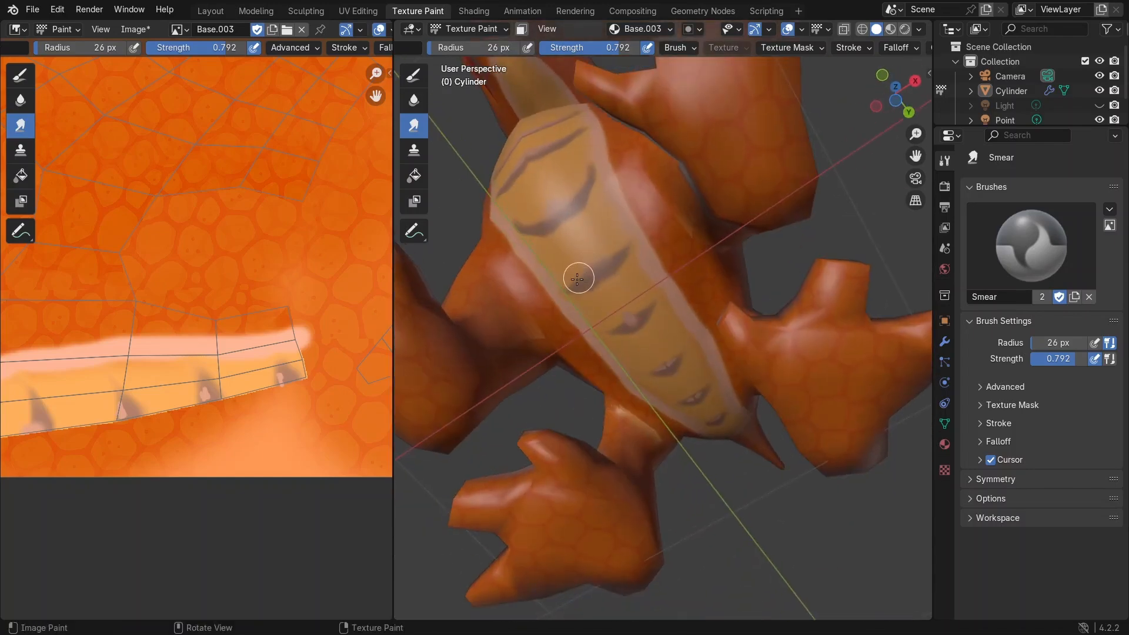
left_click_drag(659, 292, 687, 345)
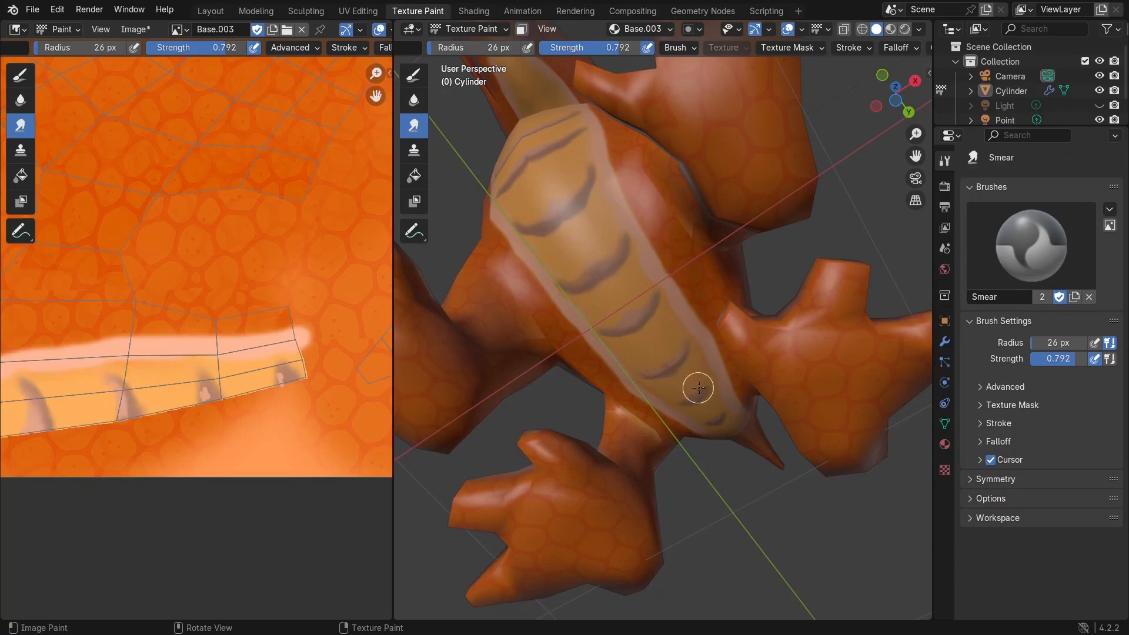
scroll(588, 170, "down", 8)
middle_click_drag(587, 157, 663, 274)
scroll(784, 284, "up", 3)
scroll(658, 273, "up", 6)
key("ctrl+s")
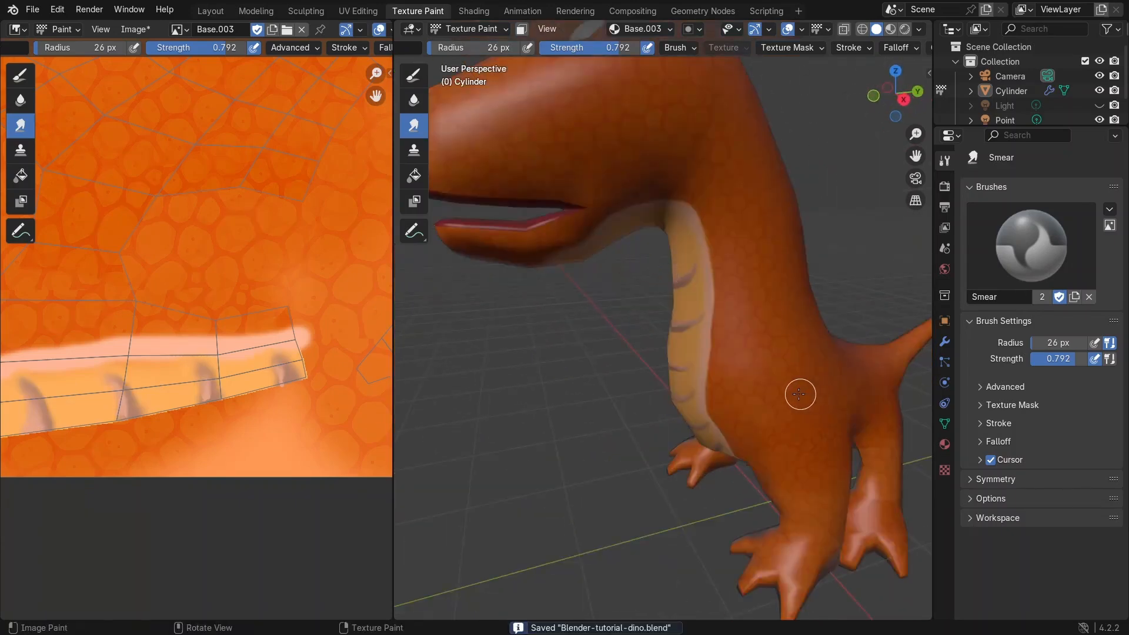
scroll(725, 299, "down", 8)
middle_click_drag(725, 299, 594, 96)
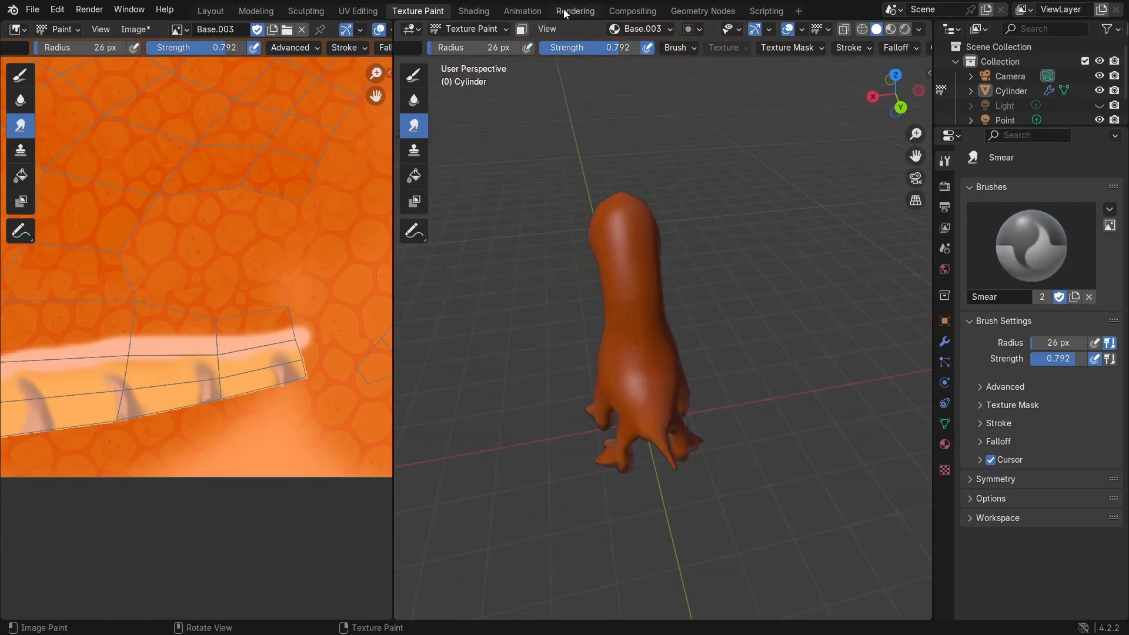
left_click(472, 11)
mouse_move(675, 201)
middle_mouse_down()
mouse_move(618, 206)
mouse_move(882, 162)
mouse_move(832, 177)
mouse_move(573, 200)
mouse_move(655, 154)
mouse_move(710, 198)
mouse_move(632, 196)
mouse_move(702, 192)
mouse_move(682, 207)
mouse_move(670, 194)
middle_mouse_up()
left_click(522, 11)
left_click(416, 11)
Step: Pick the orange palette swatch and set the Draw brush to 213 px radius and 0.208 strength
scroll(1028, 579, "down", 1)
left_click(1028, 579)
left_click_drag(723, 48, 643, 48)
left_click_drag(615, 48, 650, 49)
scroll(679, 271, "up", 6)
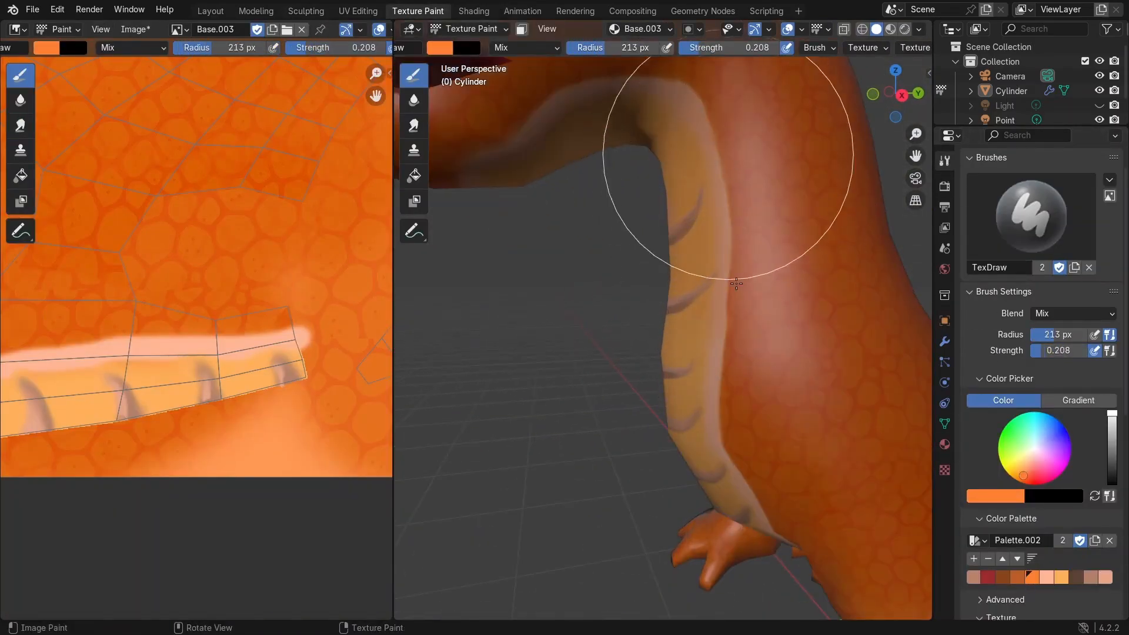
Step: Softly paint orange over the belly stripe edges along the neck and body
middle_click_drag(752, 376, 764, 284)
scroll(814, 379, "down", 5)
mouse_move(814, 379)
middle_mouse_down()
mouse_move(882, 382)
mouse_move(668, 266)
middle_mouse_up()
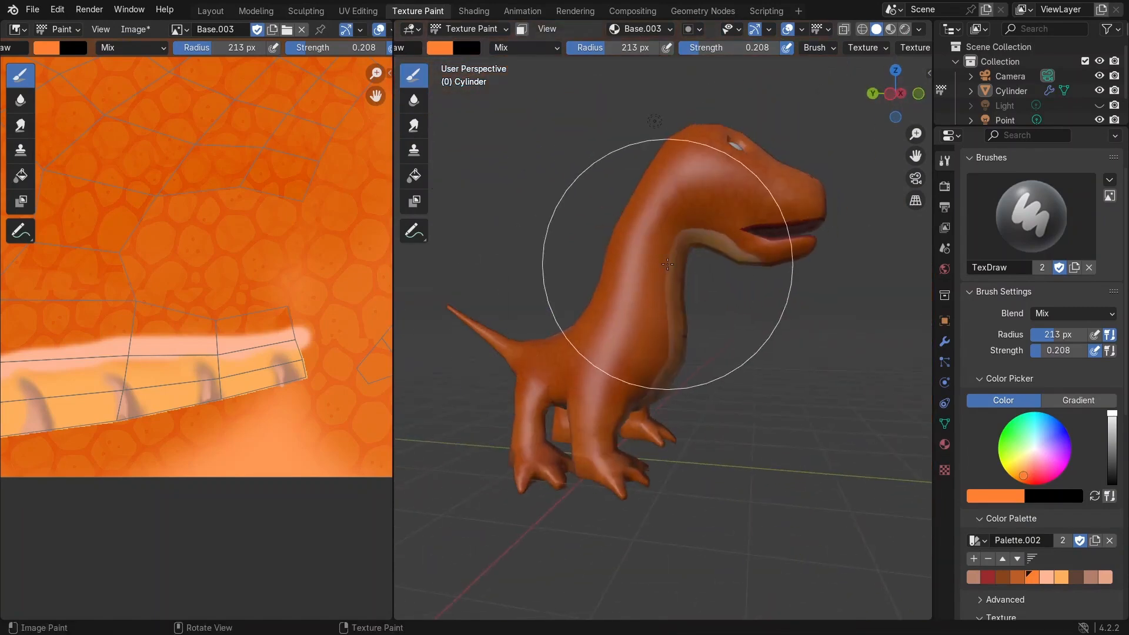
scroll(676, 262, "up", 2)
left_click(891, 30)
scroll(673, 212, "up", 2)
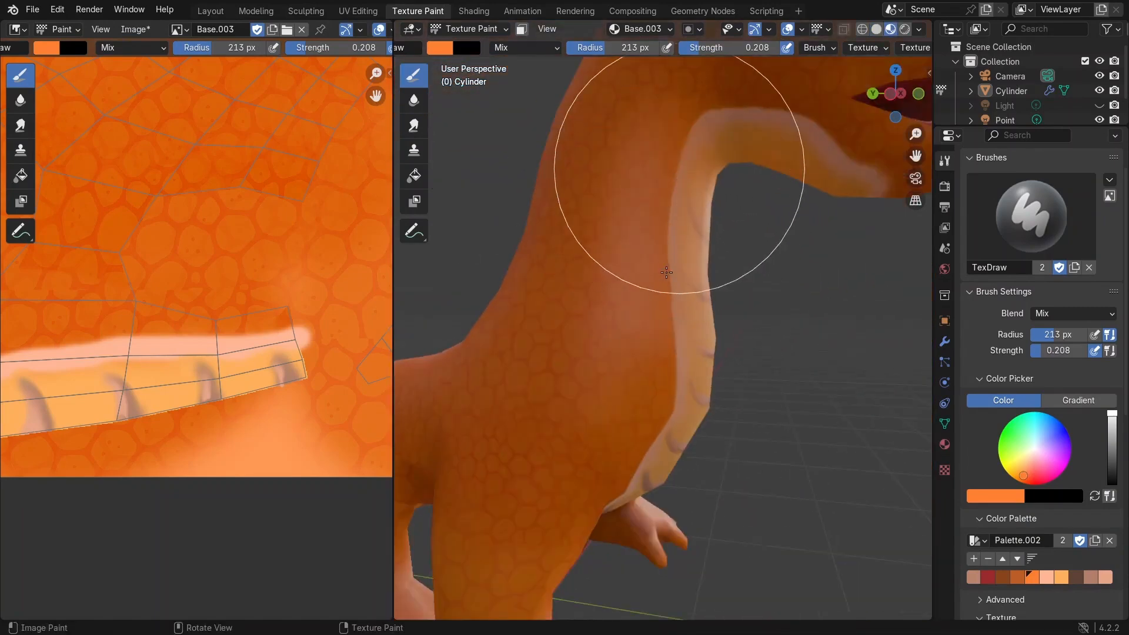
left_click(876, 30)
middle_click_drag(717, 161, 650, 153)
mouse_move(787, 97)
middle_mouse_down()
mouse_move(652, 120)
mouse_move(564, 153)
middle_mouse_up()
Step: Pick a lighter orange on the color wheel and add it to the palette
scroll(565, 153, "down", 3)
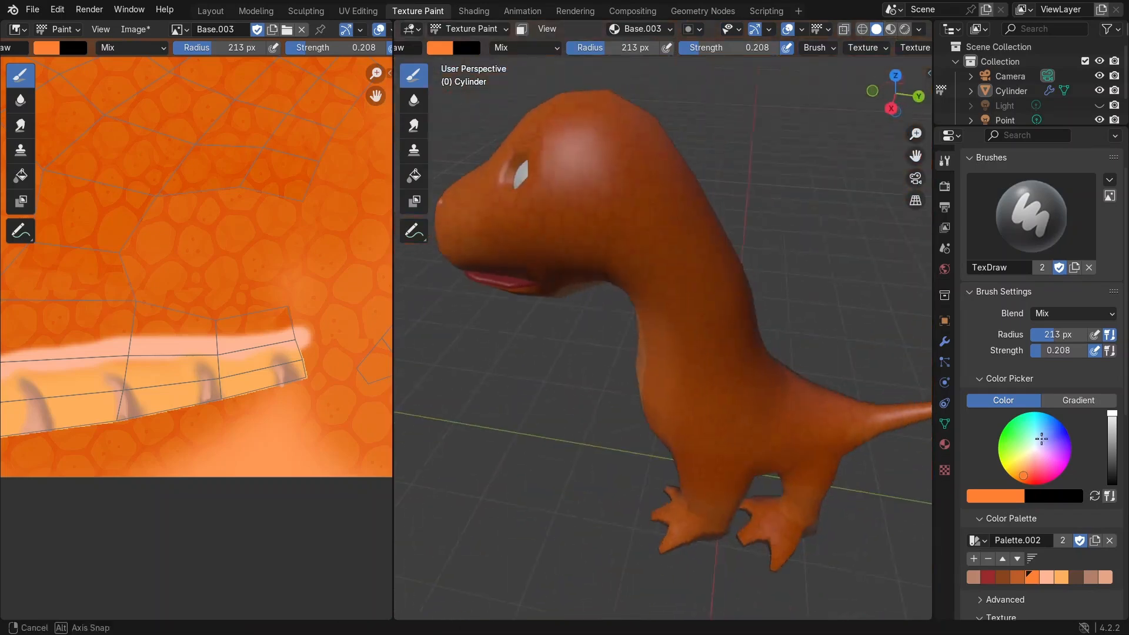
left_click_drag(1025, 474, 1025, 471)
left_click(974, 559)
Step: Softly paint the lighter orange over the head and upper neck
scroll(640, 255, "down", 3)
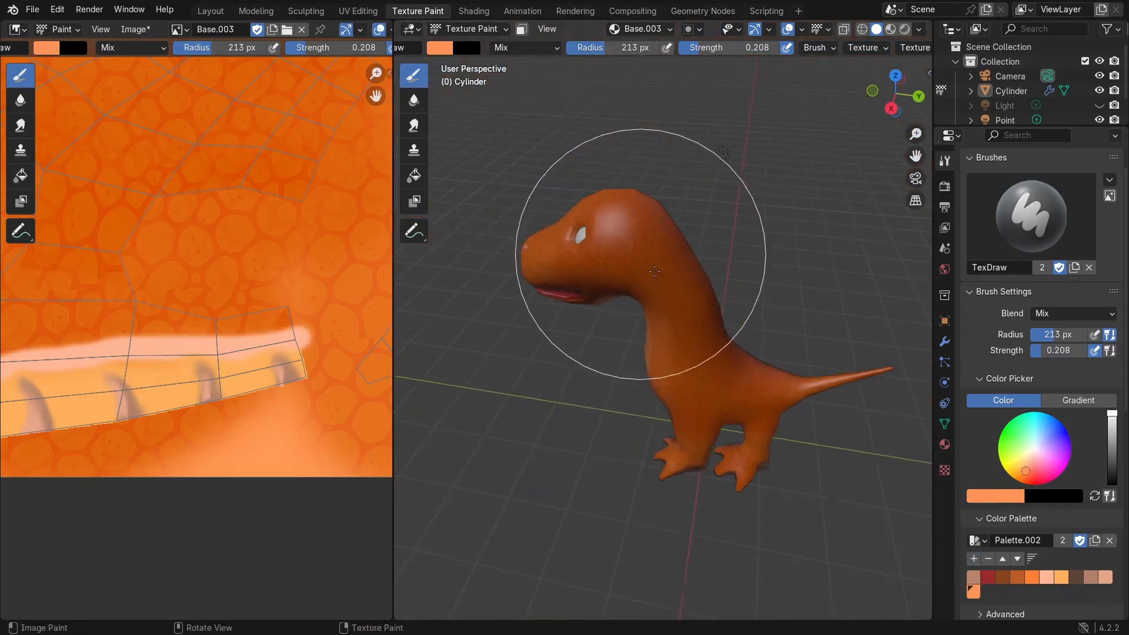
middle_click_drag(658, 256, 644, 267)
mouse_move(729, 355)
middle_mouse_down()
mouse_move(768, 294)
mouse_move(688, 371)
mouse_move(742, 393)
middle_mouse_up()
middle_click_drag(677, 263, 724, 270)
key("KP_3")
scroll(715, 223, "up", 4)
scroll(724, 270, "up", 4)
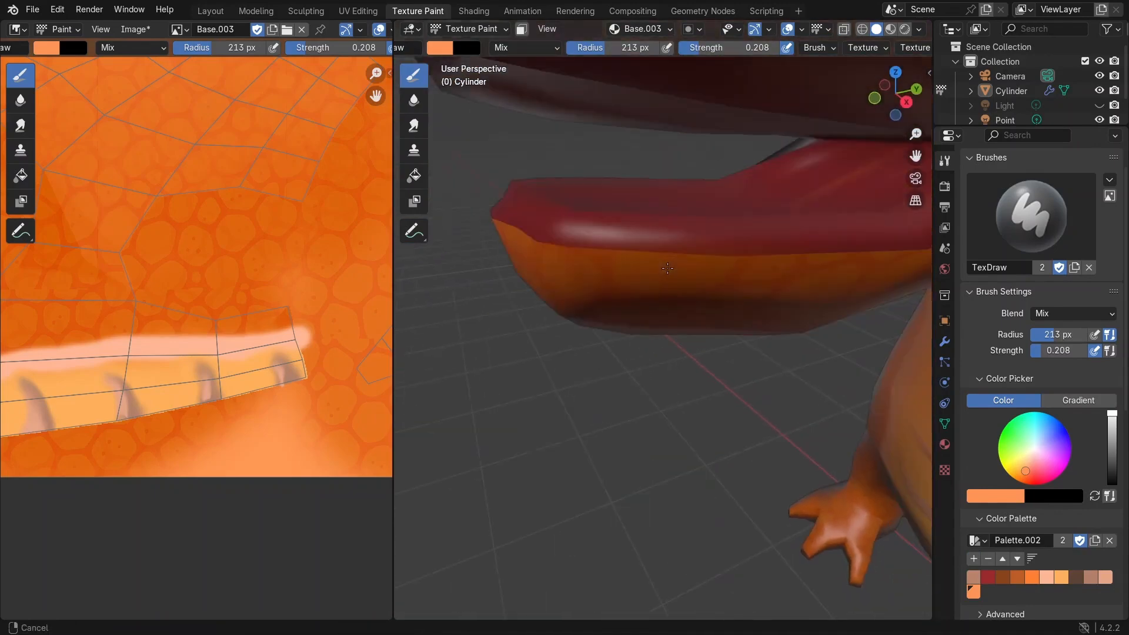
Step: Set strength to 0.549 and radius to 123 px, pick a palette orange, and paint the lower jaw
left_click_drag(704, 51, 738, 51)
left_click(1034, 578)
left_click_drag(600, 48, 583, 49)
left_click_drag(607, 260, 555, 263)
middle_click_drag(554, 263, 763, 330)
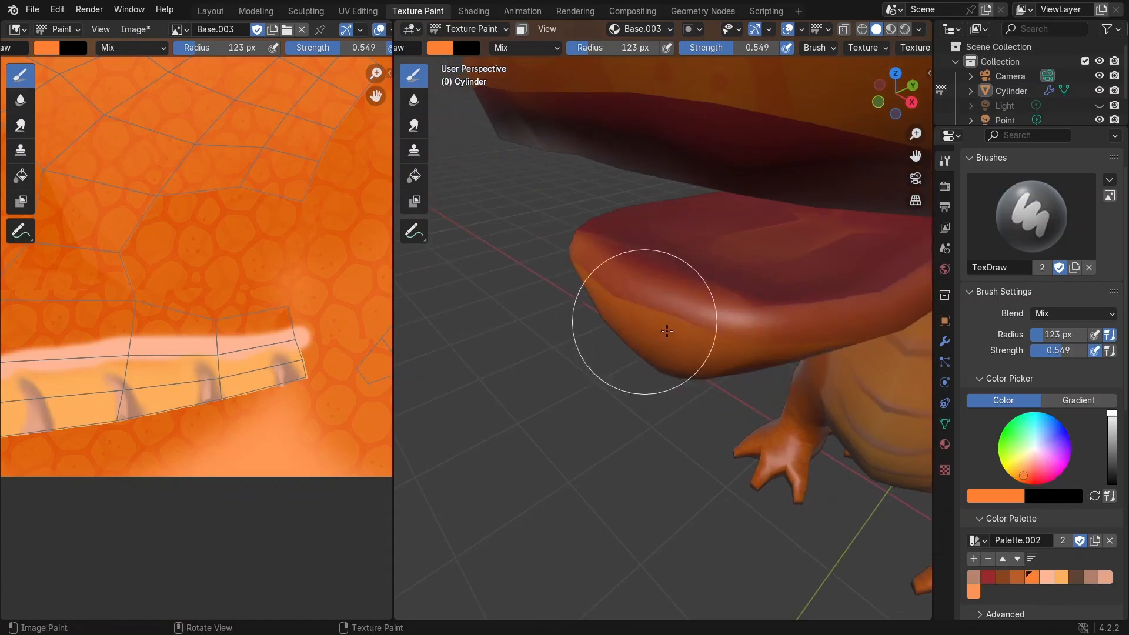
middle_click_drag(645, 320, 599, 298)
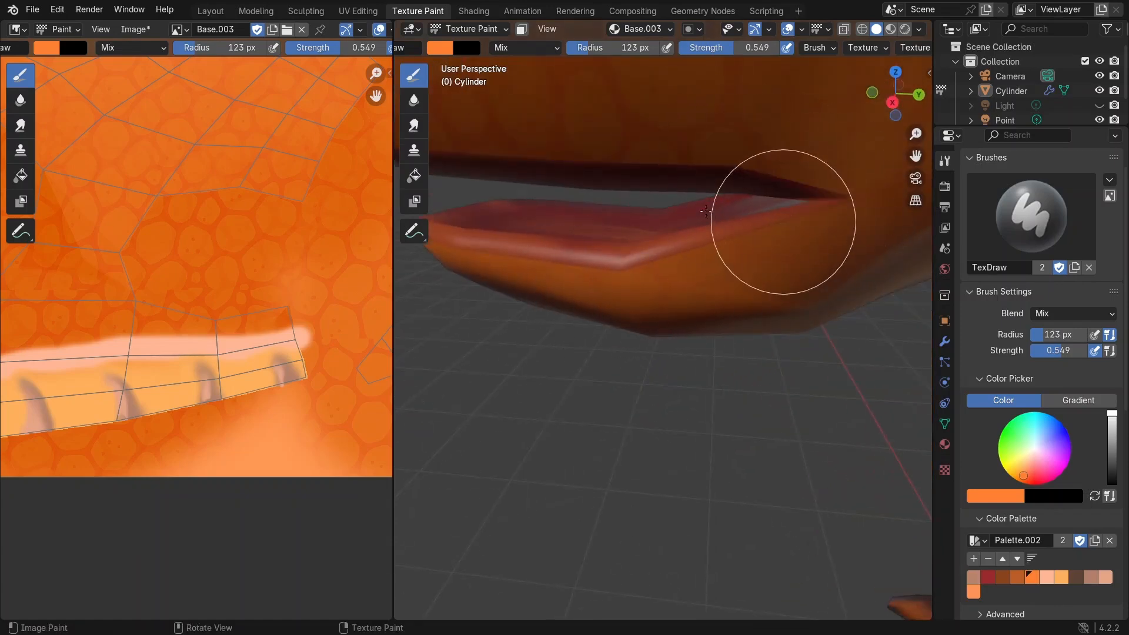
mouse_move(784, 222)
middle_mouse_down()
mouse_move(705, 211)
mouse_move(706, 283)
middle_mouse_up()
Step: Set the brush radius to 70 px and paint orange along the edges of the mouth and lips
scroll(709, 276, "up", 1)
left_click_drag(606, 48, 595, 48)
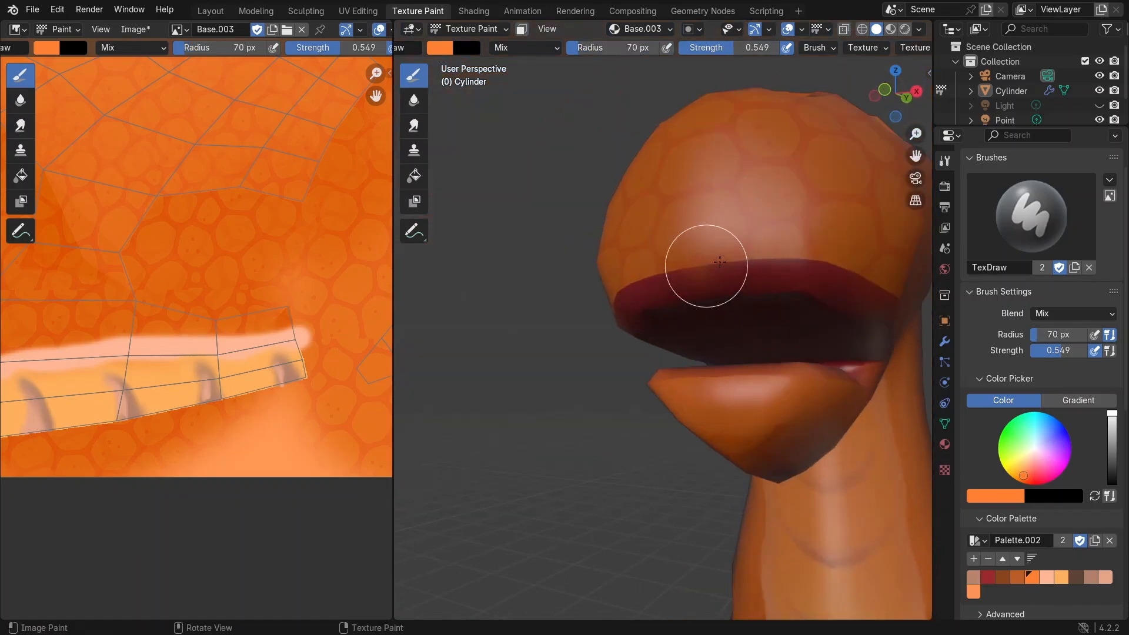
mouse_move(706, 266)
left_mouse_down()
mouse_move(809, 260)
mouse_move(746, 262)
left_mouse_up()
middle_click_drag(832, 270, 700, 282)
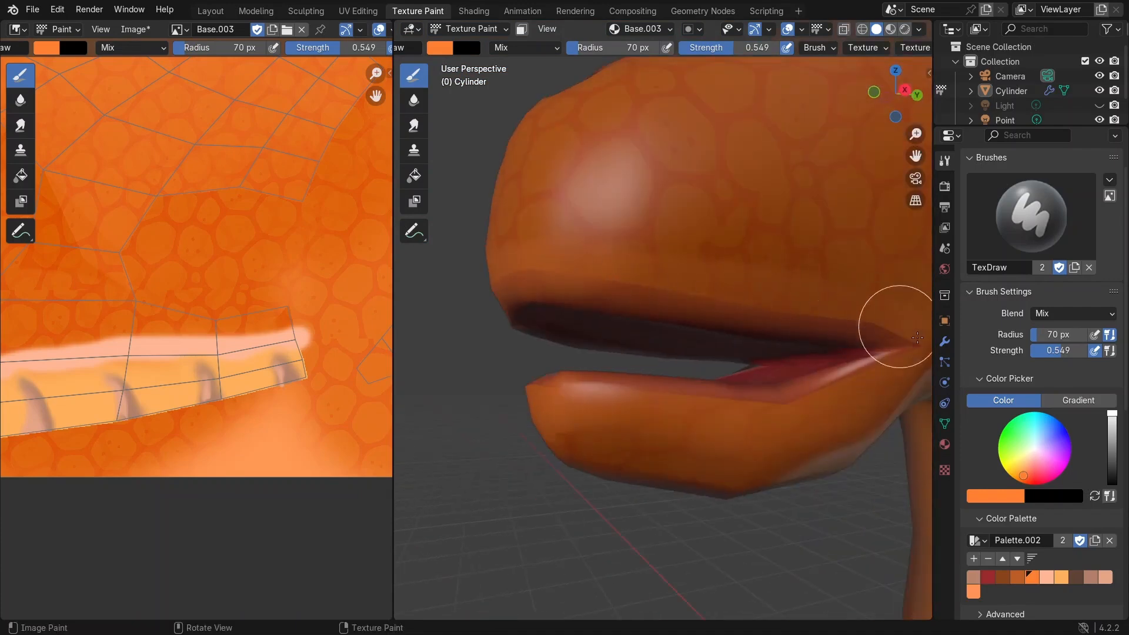
middle_click_drag(894, 323, 733, 360)
scroll(597, 317, "down", 12)
middle_click_drag(598, 317, 670, 340)
scroll(670, 340, "up", 4)
mouse_move(670, 340)
middle_mouse_down("shift")
mouse_move(776, 360)
mouse_move(809, 331)
mouse_move(787, 326)
mouse_move(819, 302)
mouse_move(763, 343)
mouse_move(790, 342)
mouse_move(766, 340)
mouse_move(768, 328)
middle_mouse_up("shift")
scroll(739, 375, "up", 2)
scroll(763, 343, "down", 5)
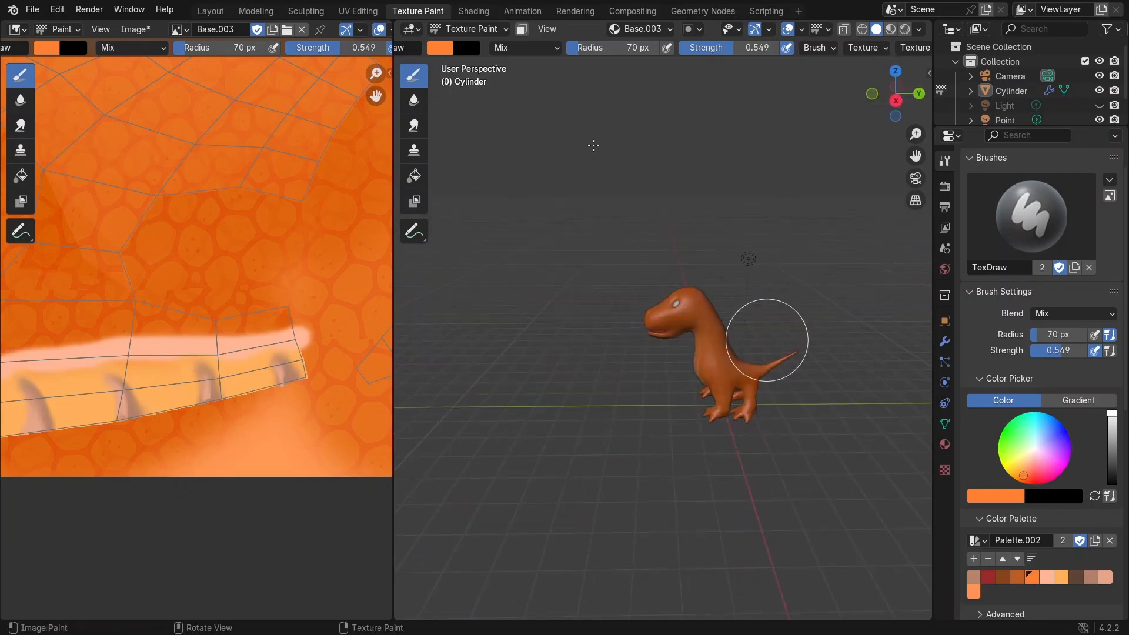
Step: Add a new material to the eye sphere in the Shading workspace and set its Base Color to black
left_click(210, 11)
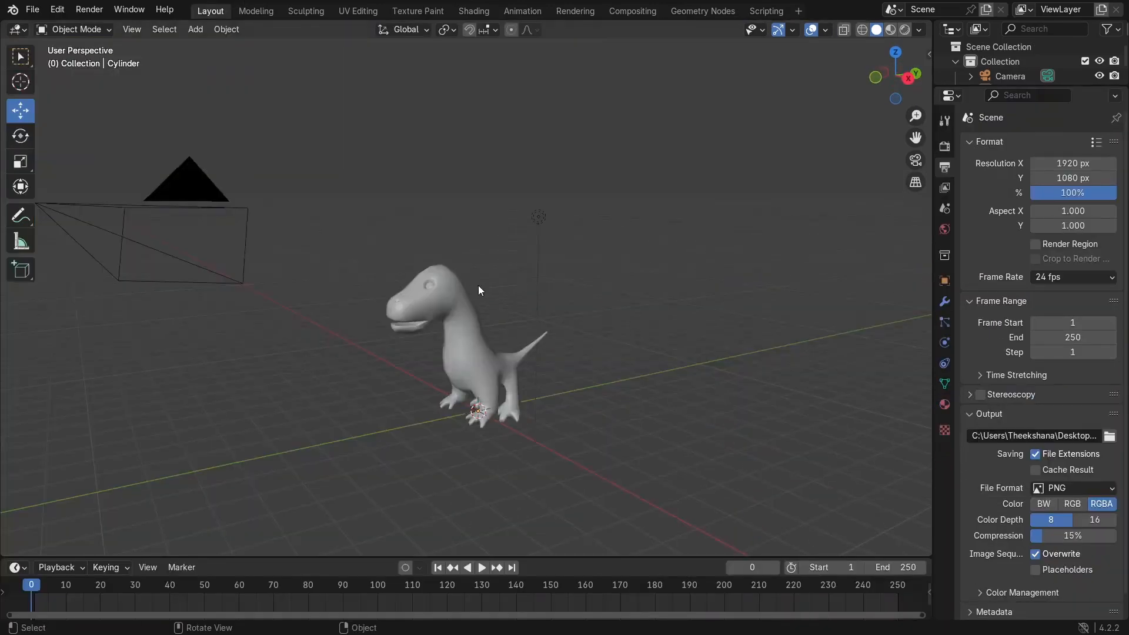
scroll(478, 289, "up", 3)
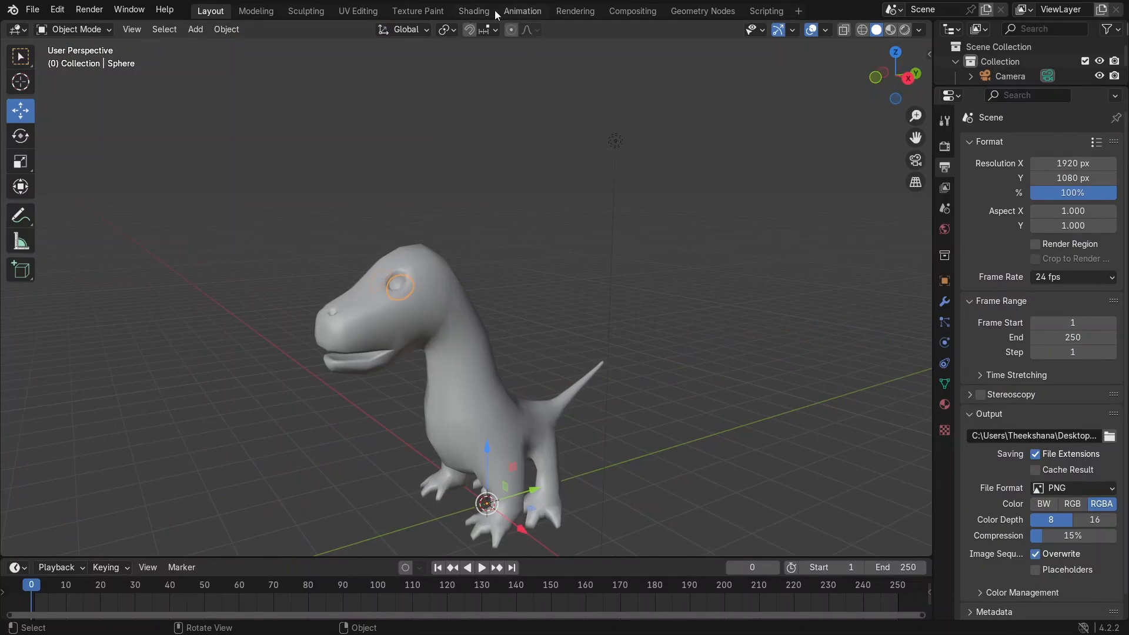
left_click(474, 11)
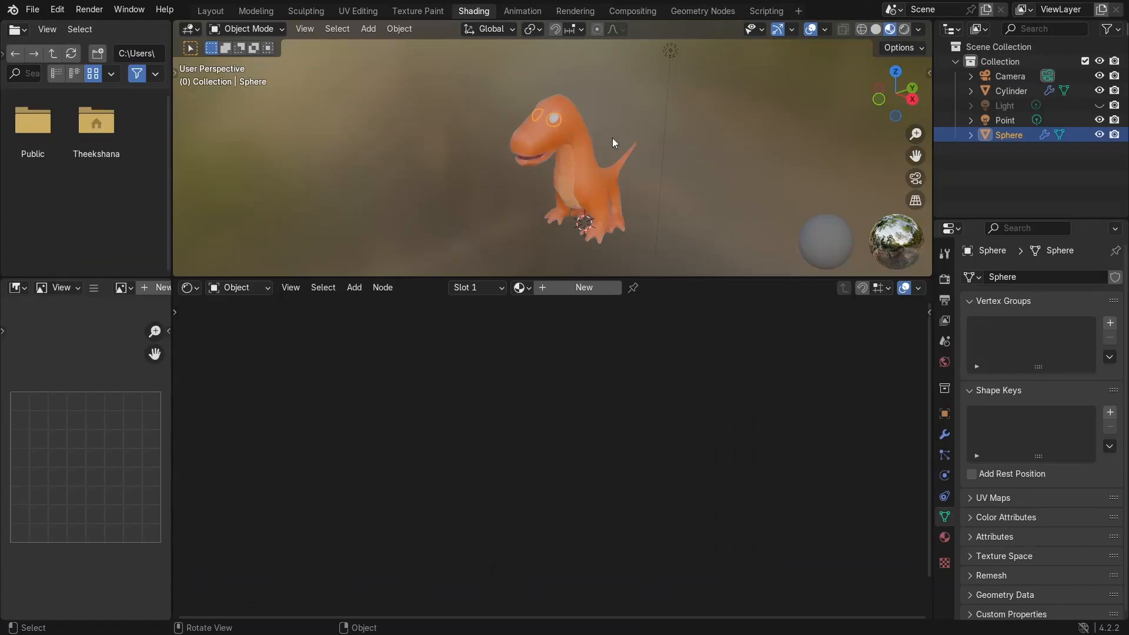
left_click(570, 288)
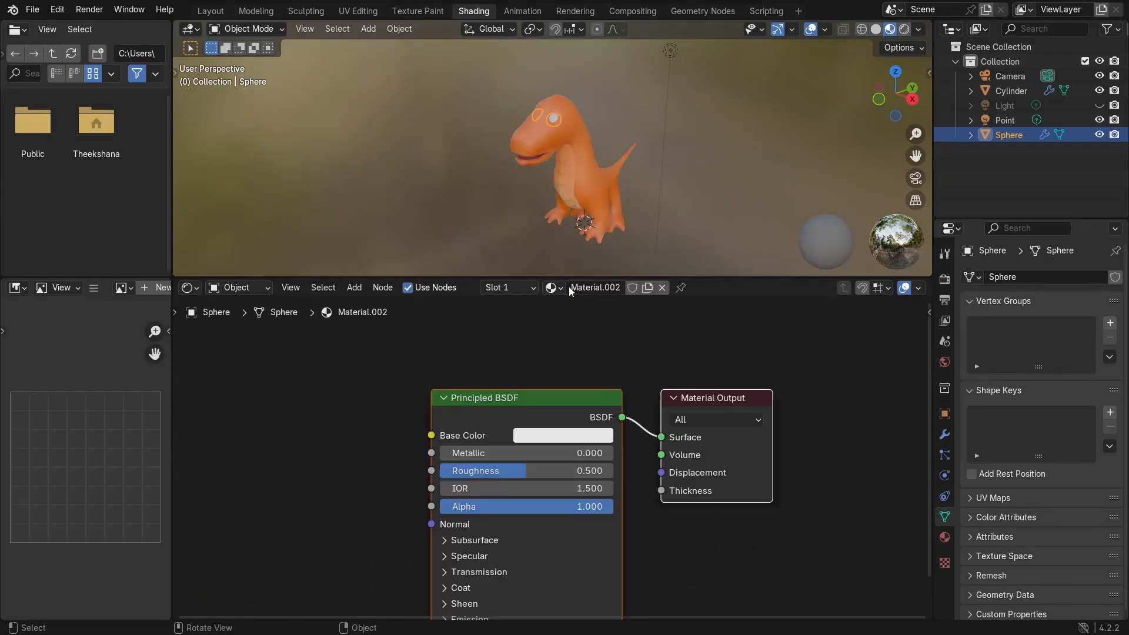
left_click(537, 438)
left_click_drag(673, 264, 673, 325)
left_click(471, 336)
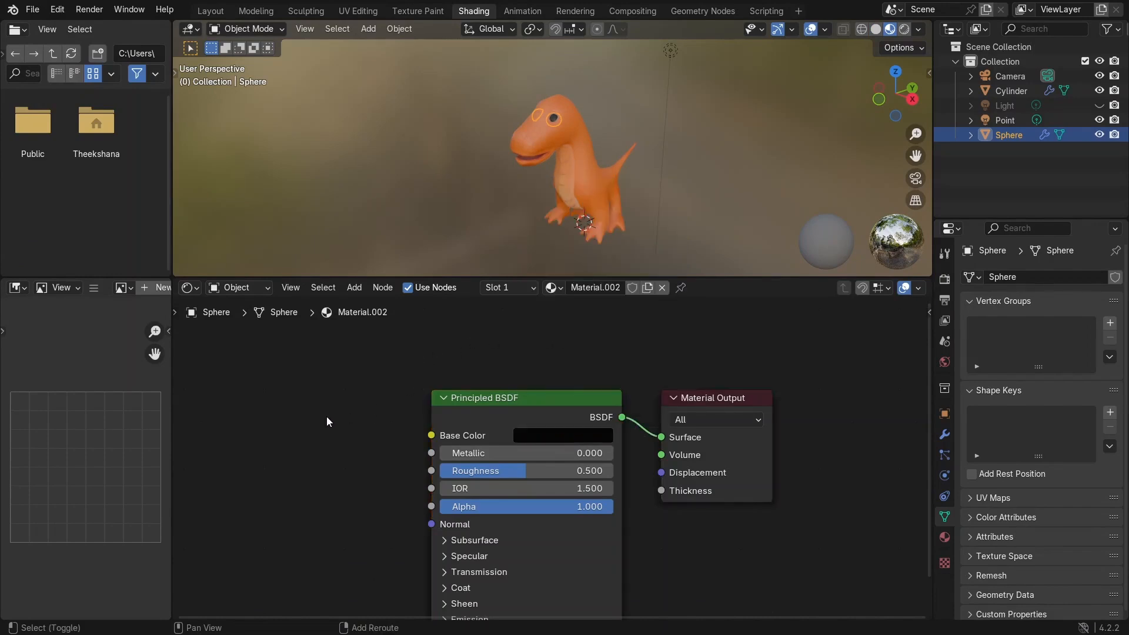
Step: Add an Image Texture node and connect its Color output to the Base Color input
key("shift+a")
mouse_move(289, 490)
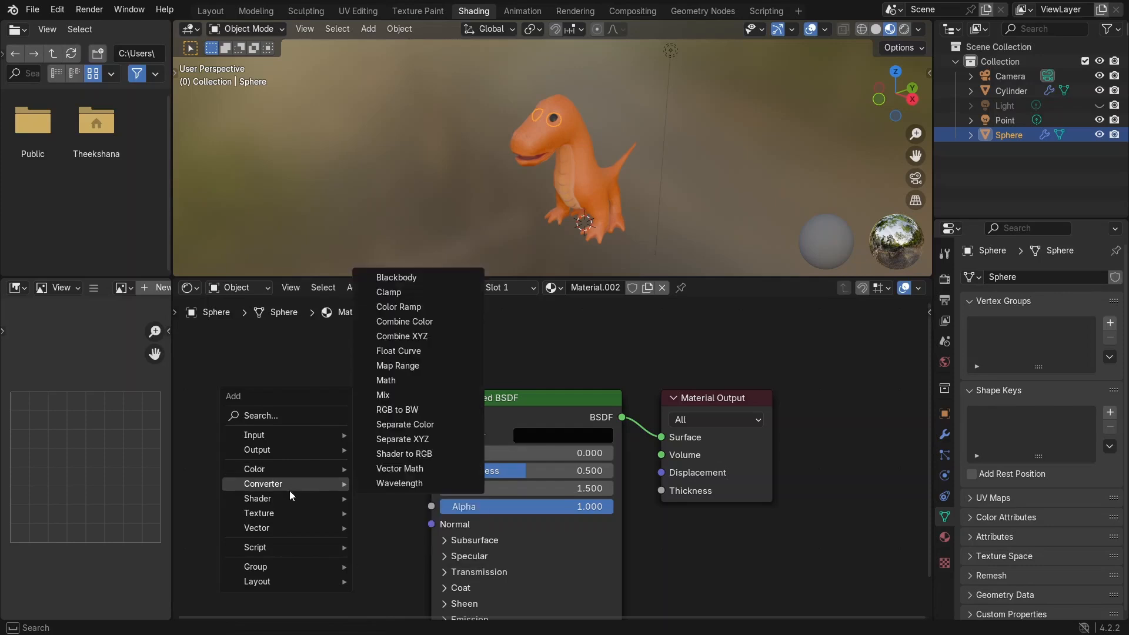
mouse_move(287, 511)
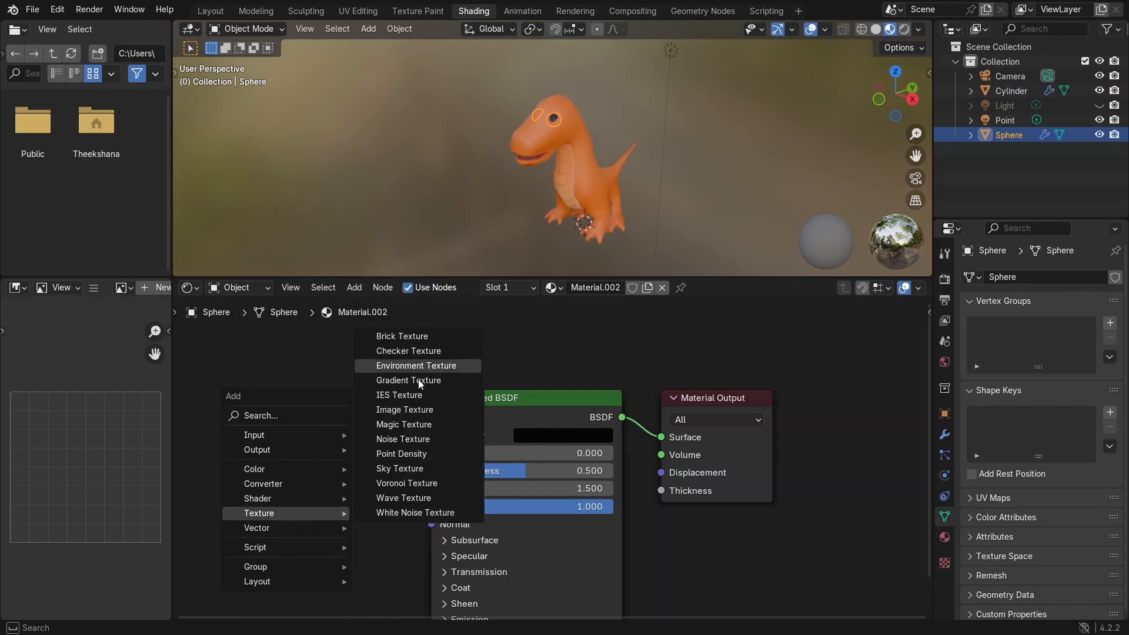
left_click(406, 410)
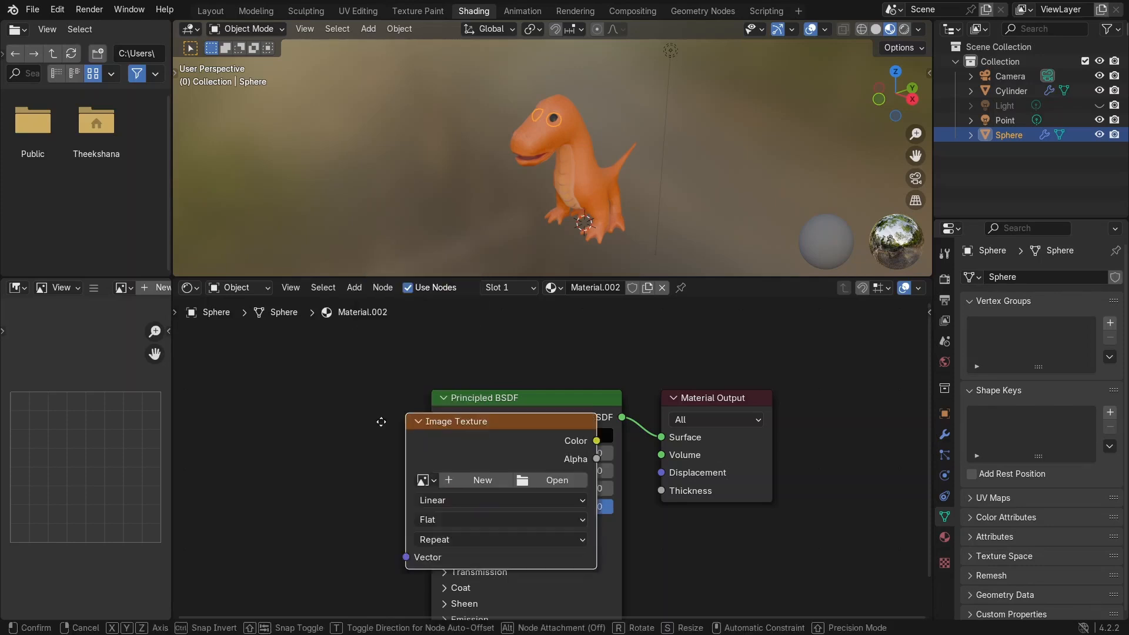
left_click(200, 439)
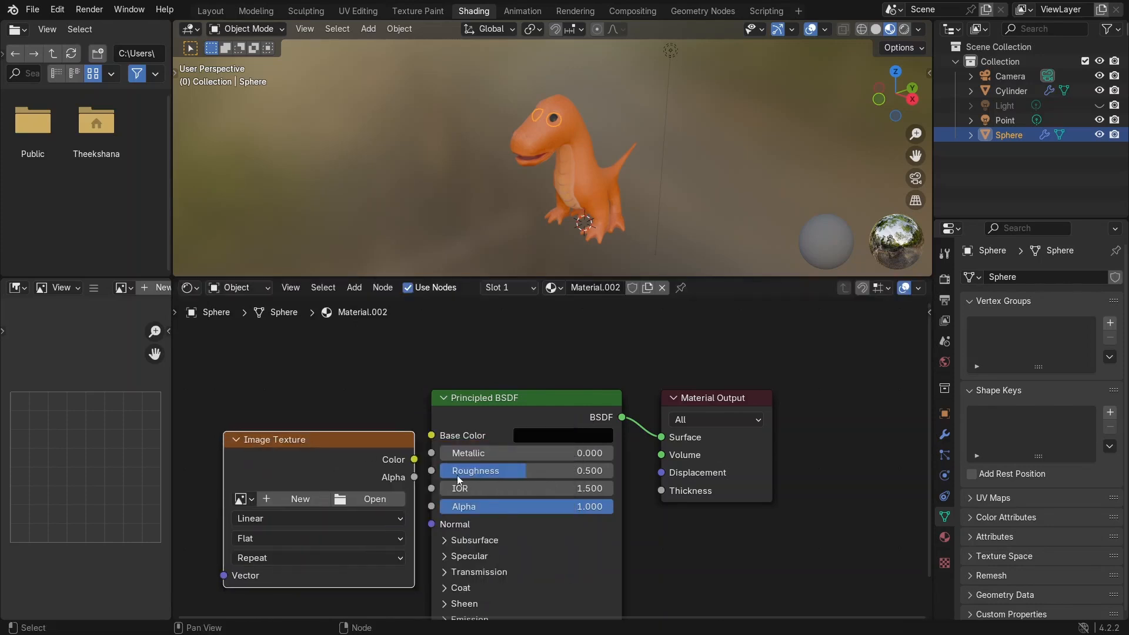
left_click_drag(415, 459, 430, 436)
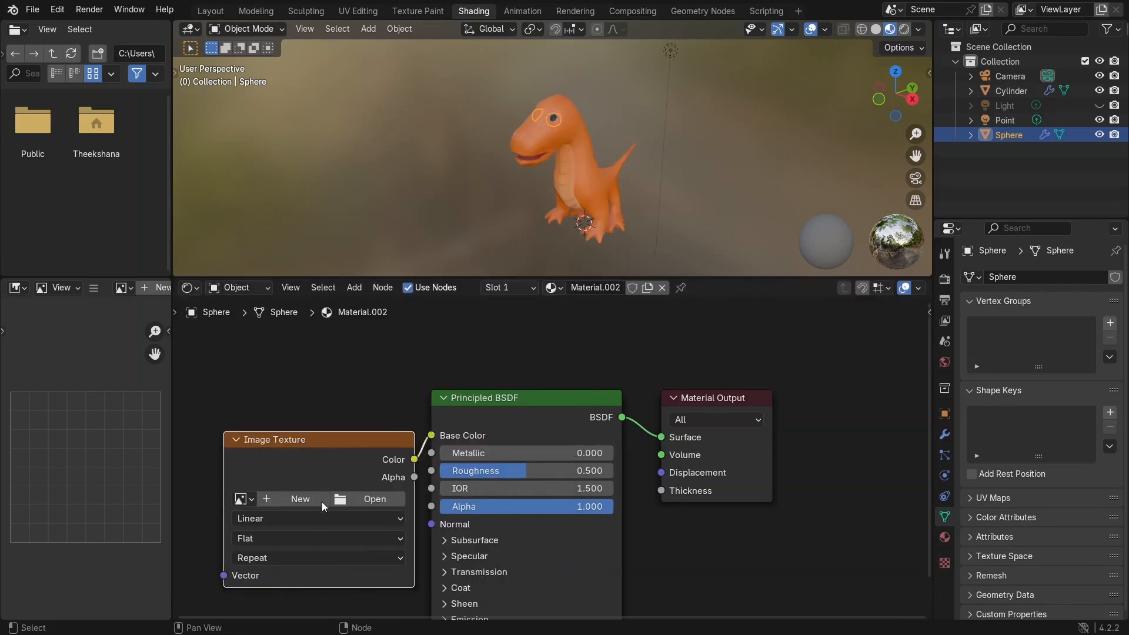
Step: Create a new 2048 px image named eyes with a black fill color for the texture node
left_click(295, 500)
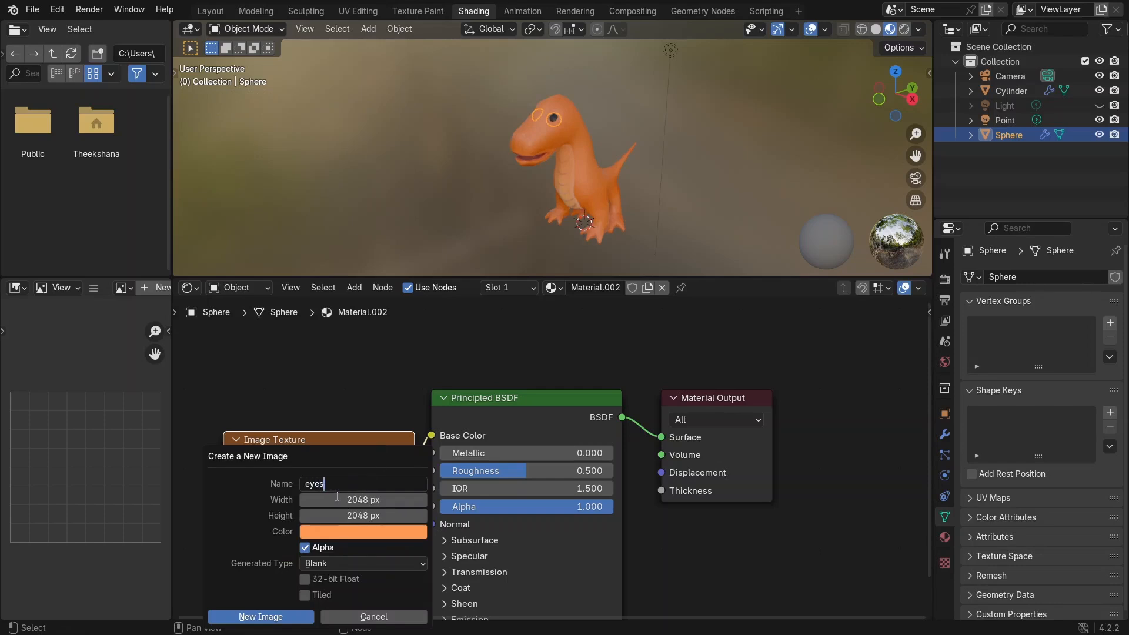
left_click(370, 529)
left_click_drag(453, 406, 449, 421)
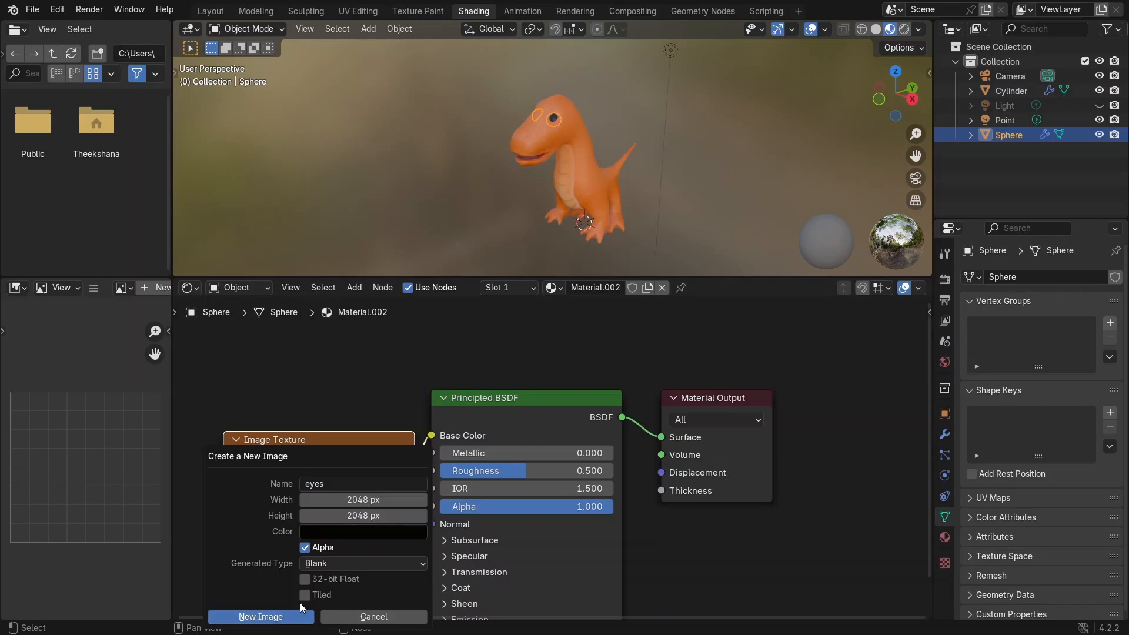
left_click(291, 615)
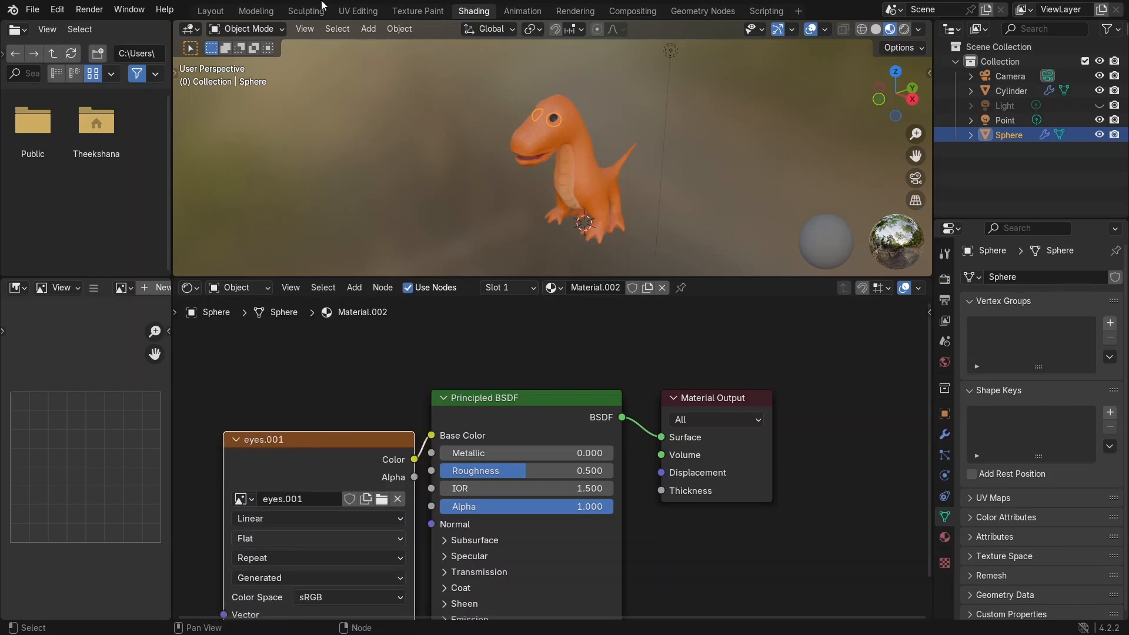
Step: Unwrap the eye sphere in UV Editing and scale its UVs slightly to fit the image
left_click(359, 11)
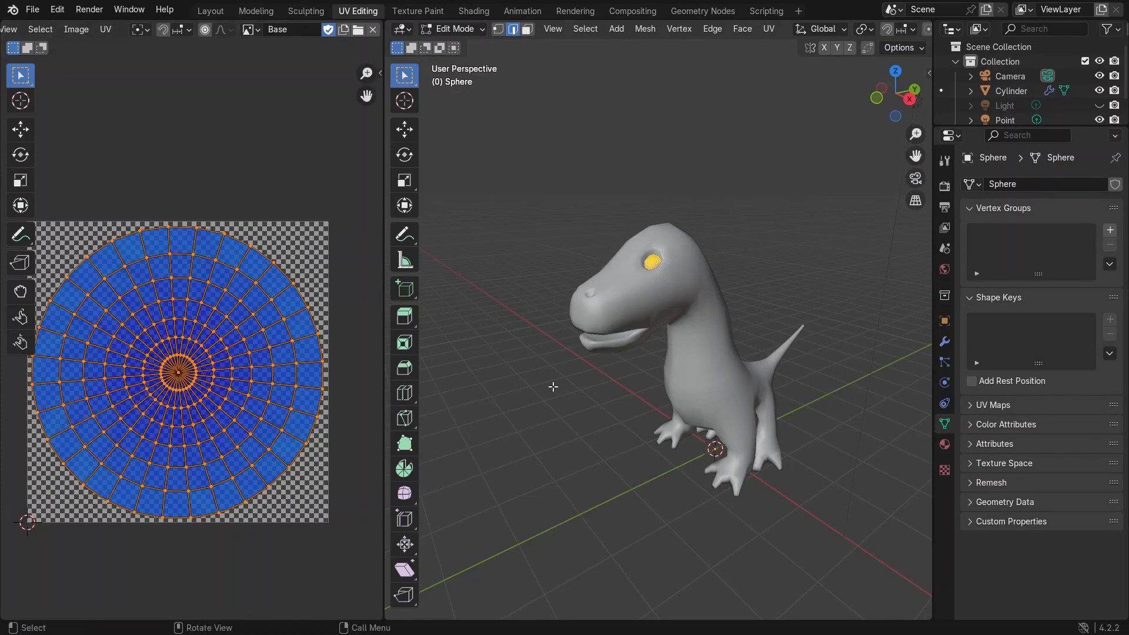
key("u")
left_click(551, 348)
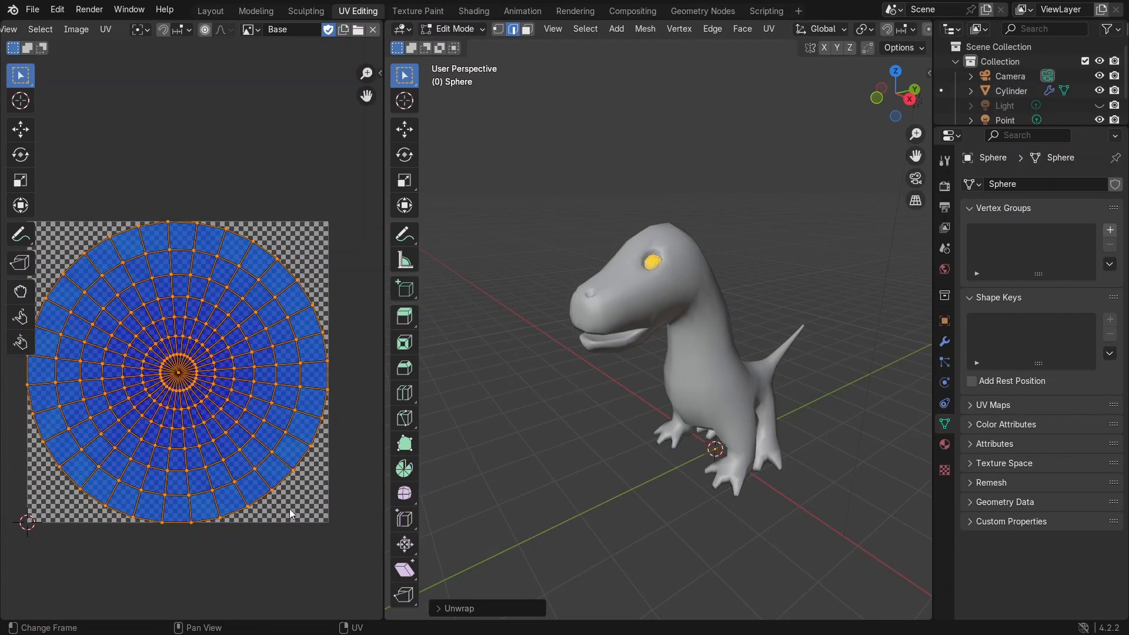
key("s")
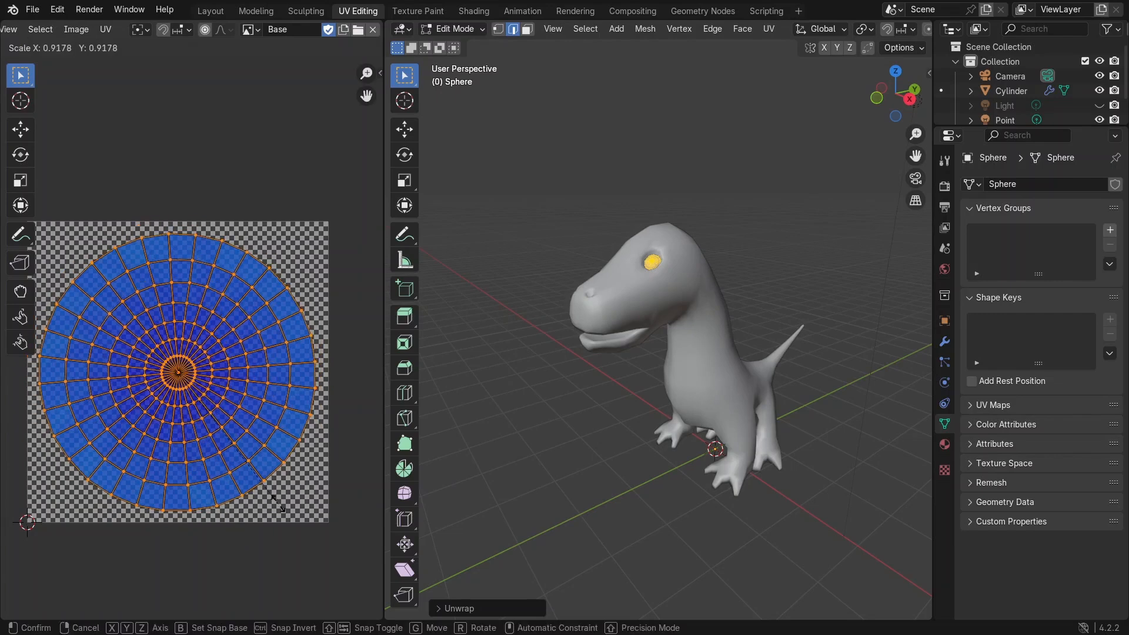
left_click(288, 515)
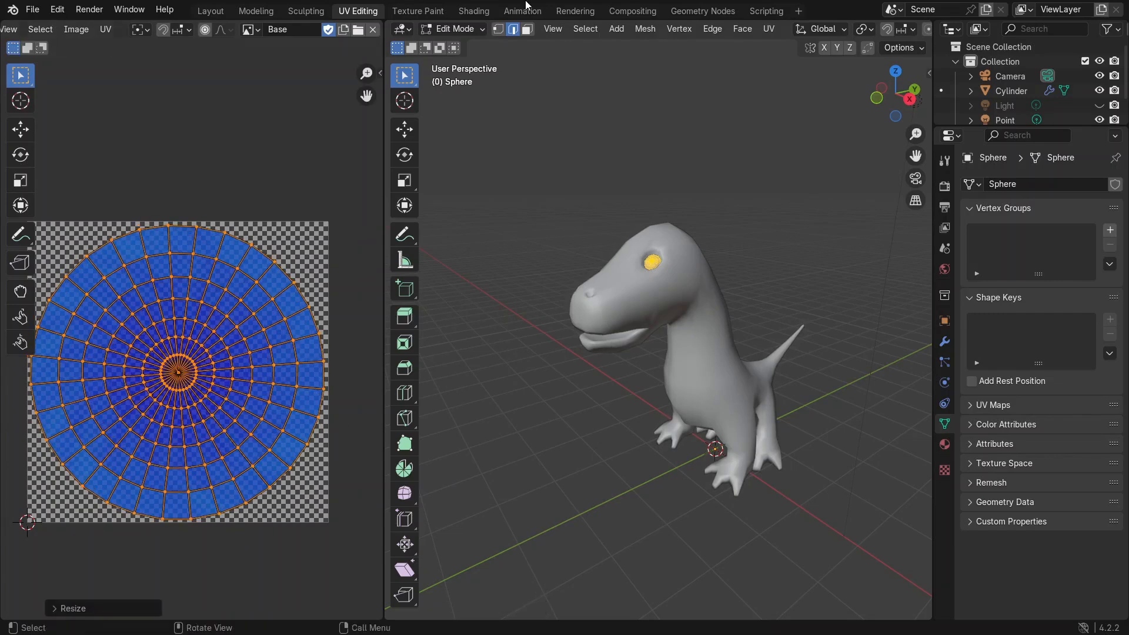
Step: Open the Texture Paint workspace with the eye texture and zoom in on the dinosaur's eye
left_click(467, 11)
scroll(587, 147, "up", 2)
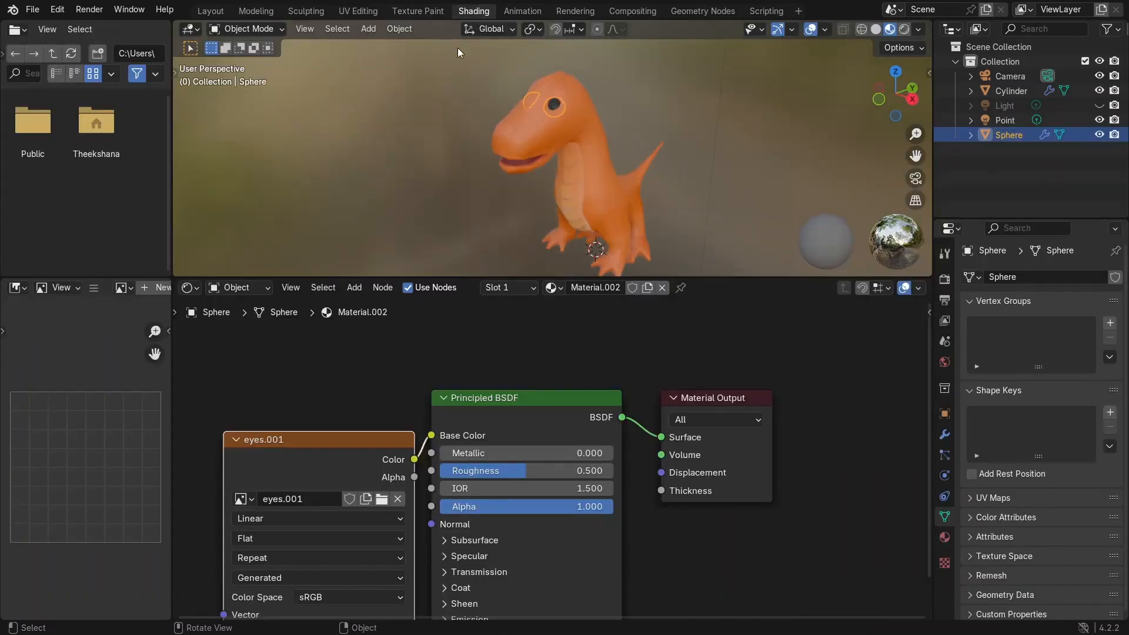
left_click(418, 11)
scroll(232, 239, "down", 4)
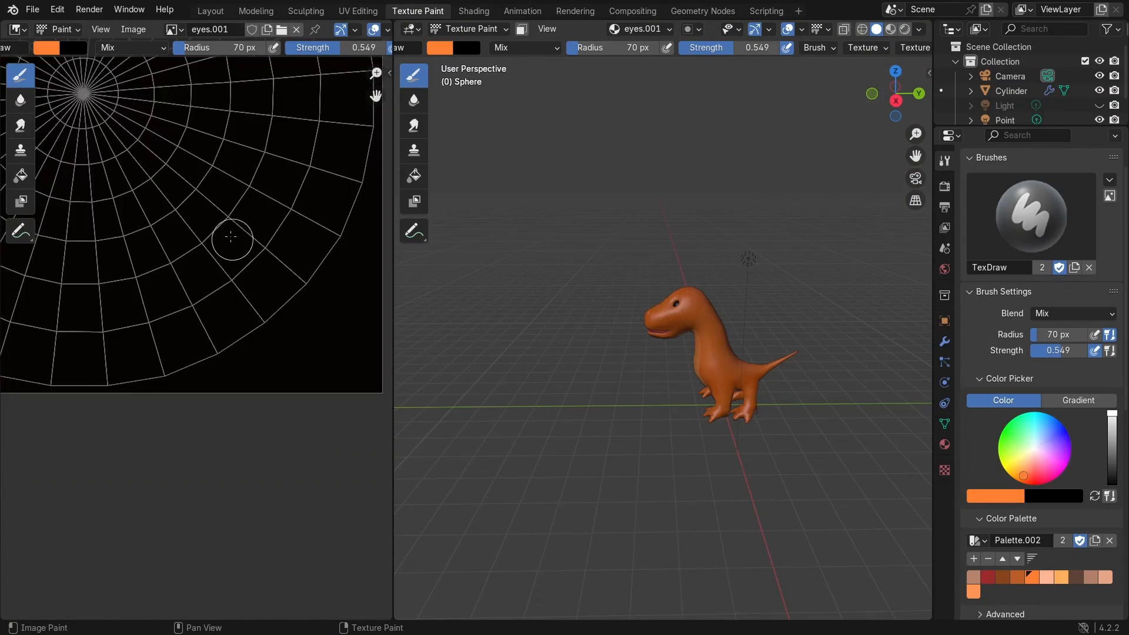
scroll(774, 290, "up", 3)
middle_click_drag(197, 218, 319, 323)
scroll(300, 308, "up", 1)
scroll(768, 320, "up", 1)
scroll(768, 321, "up", 1)
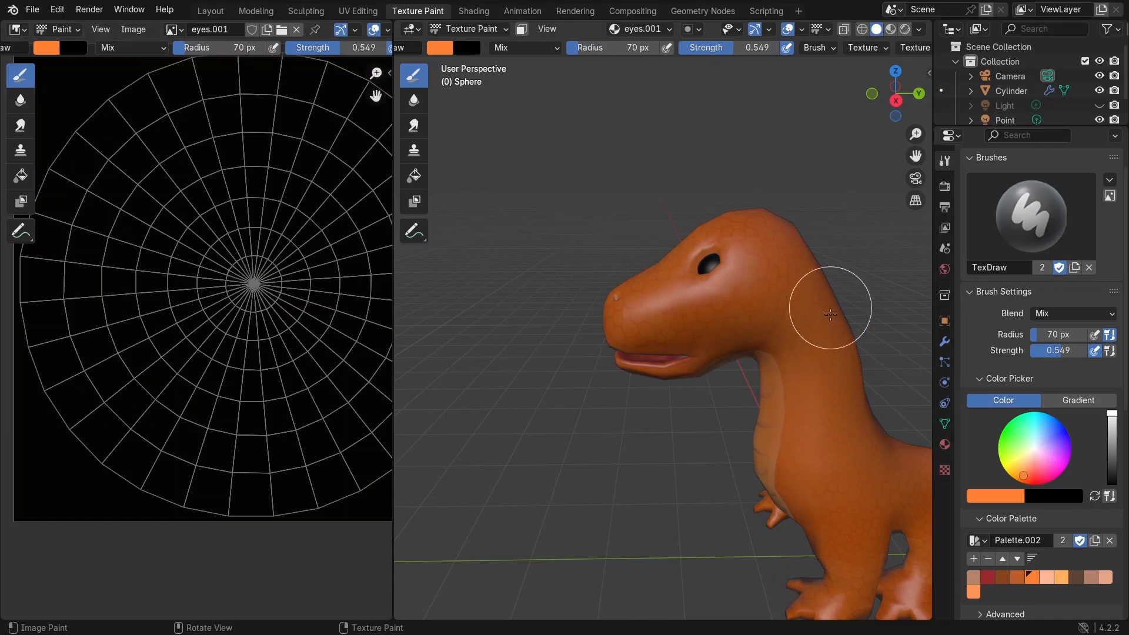
mouse_move(793, 287)
middle_mouse_down()
mouse_move(816, 303)
mouse_move(713, 328)
middle_mouse_up()
scroll(814, 303, "up", 2)
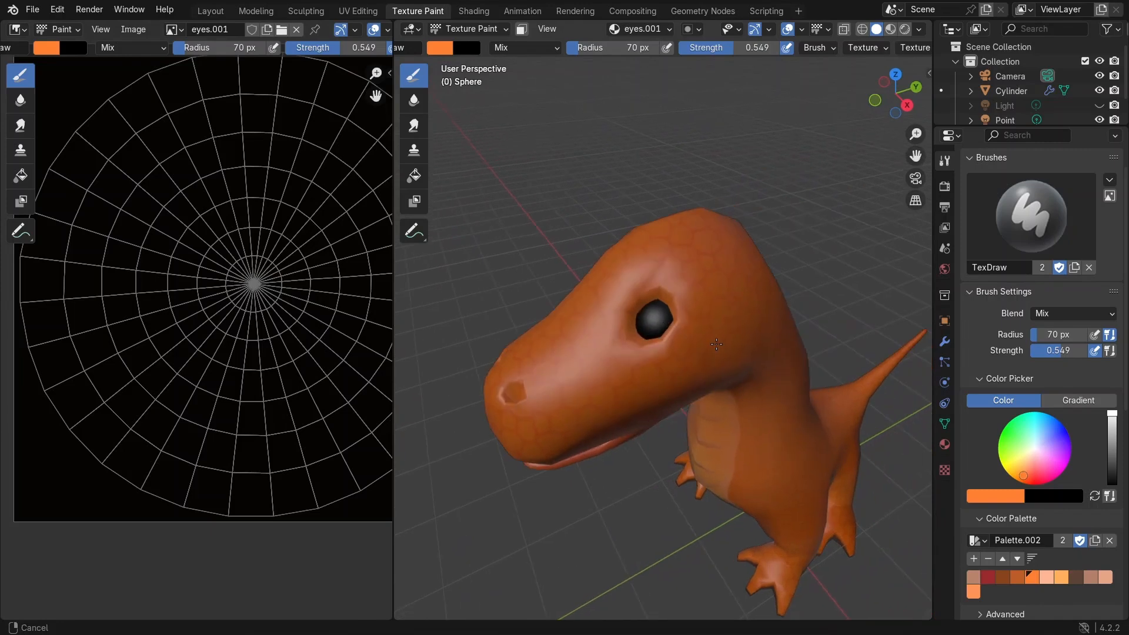
scroll(713, 327, "up", 2)
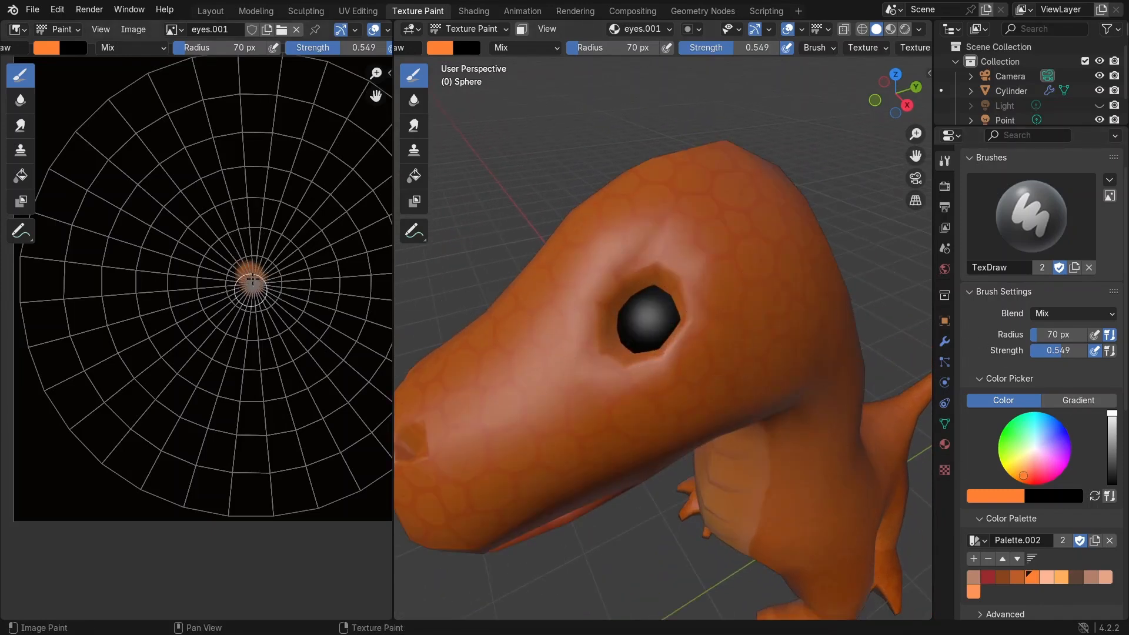
Step: Paint a dab at the center of the eye texture and undo it
left_click(249, 282)
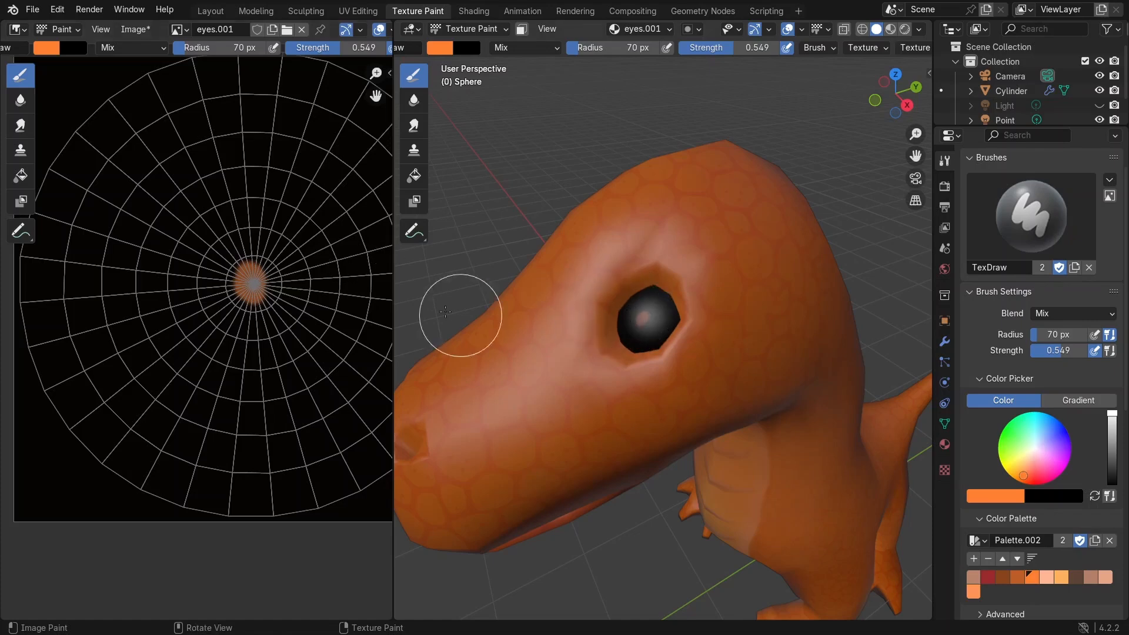
key("ctrl+z")
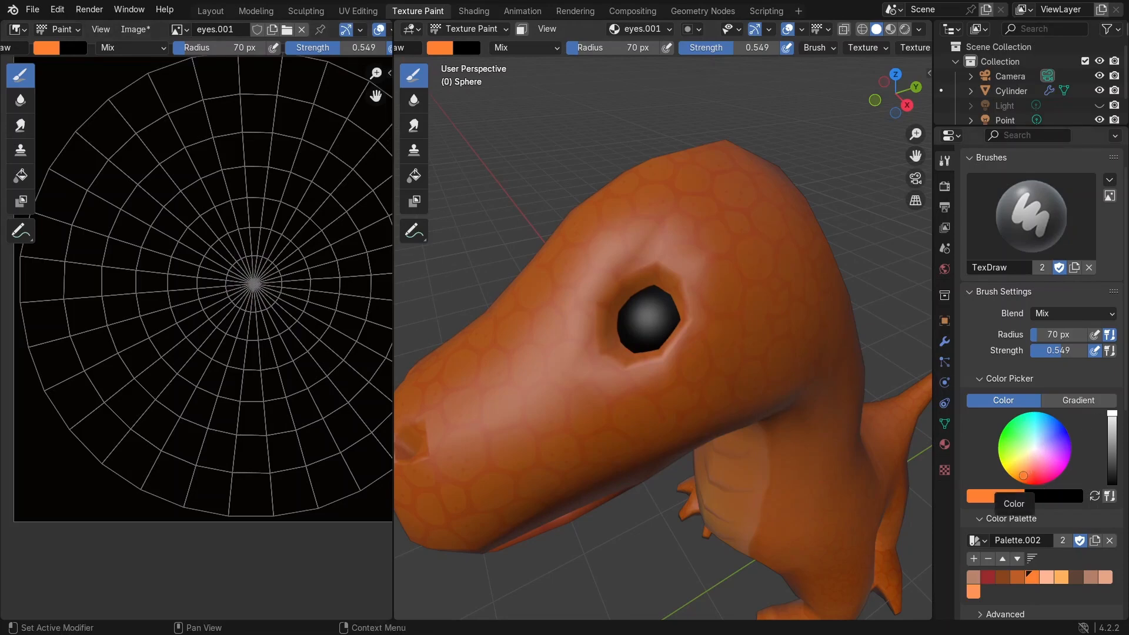
Step: Pick a light green, paint it at the eye's center, then darken the green and add it to the palette
left_click(1012, 445)
scroll(257, 274, "up", 2)
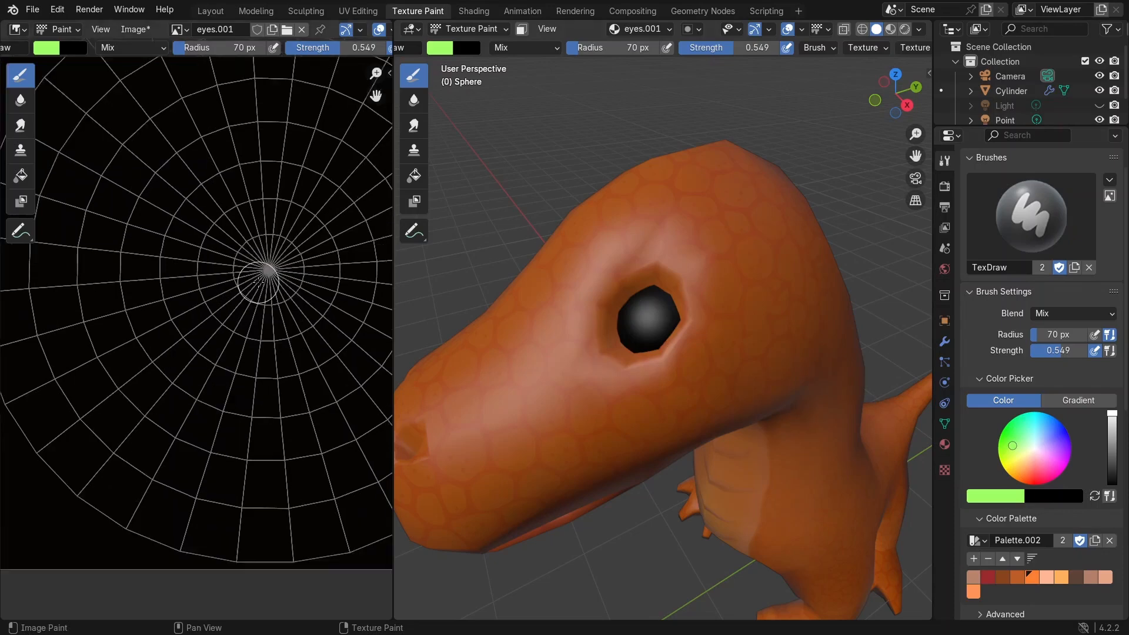
mouse_move(259, 274)
left_mouse_down()
mouse_move(282, 268)
mouse_move(272, 262)
mouse_move(256, 292)
mouse_move(255, 282)
mouse_move(291, 286)
left_mouse_up()
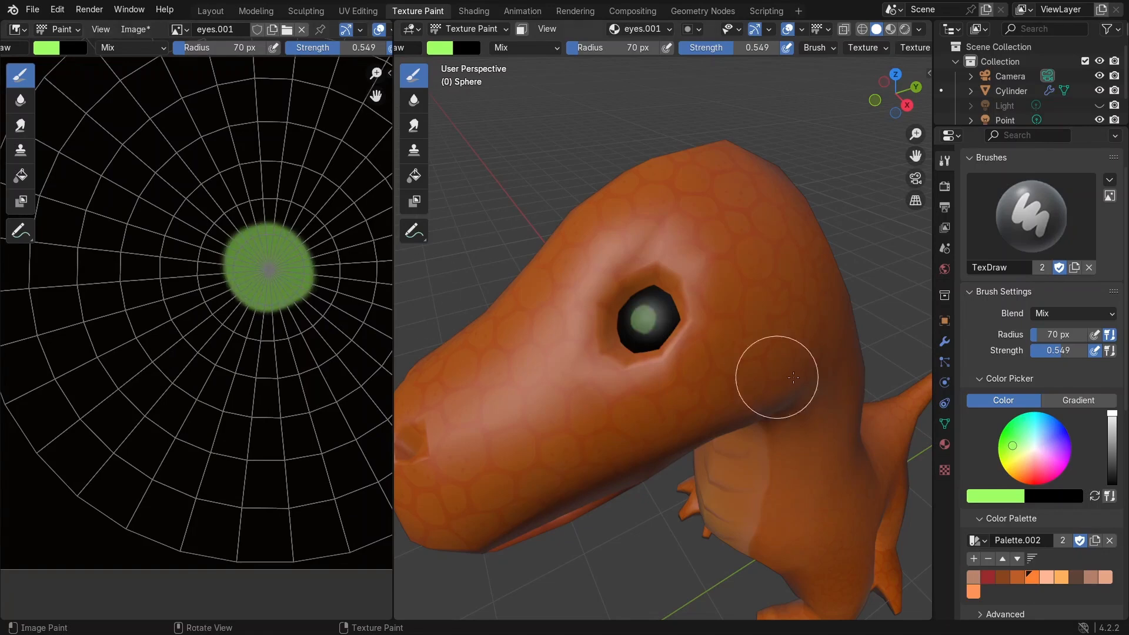
left_click_drag(1111, 414, 1111, 455)
left_click(974, 558)
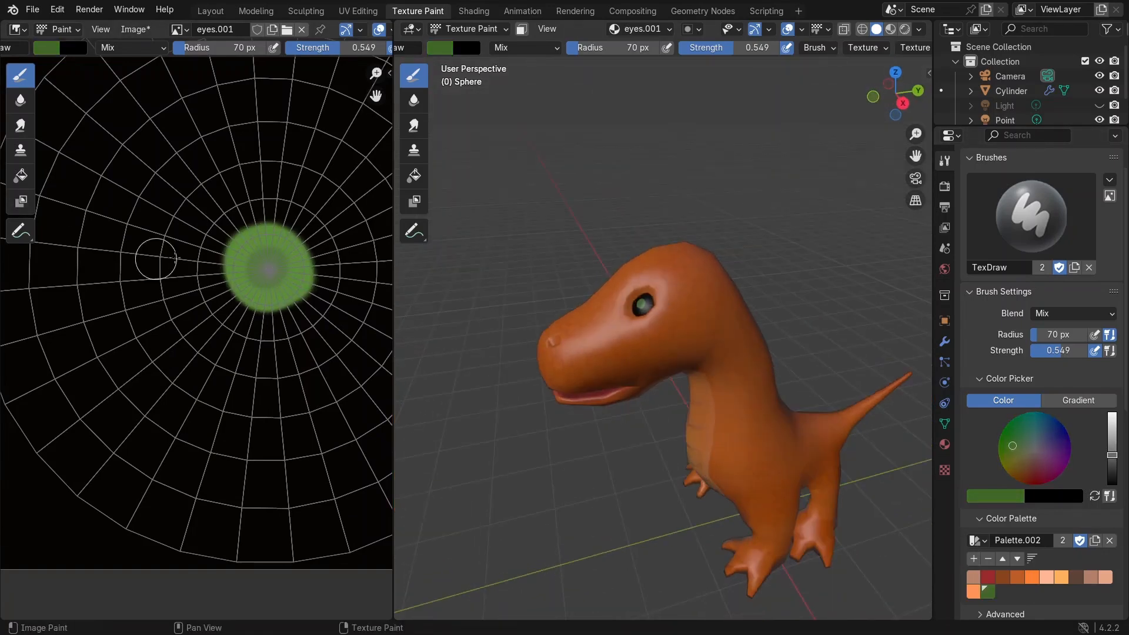
Step: Set the brush radius to 289 px and strength to 0.301, and paint a yellow-green iris at the eye's center
scroll(219, 134, "down", 3)
key("f")
left_click(218, 194)
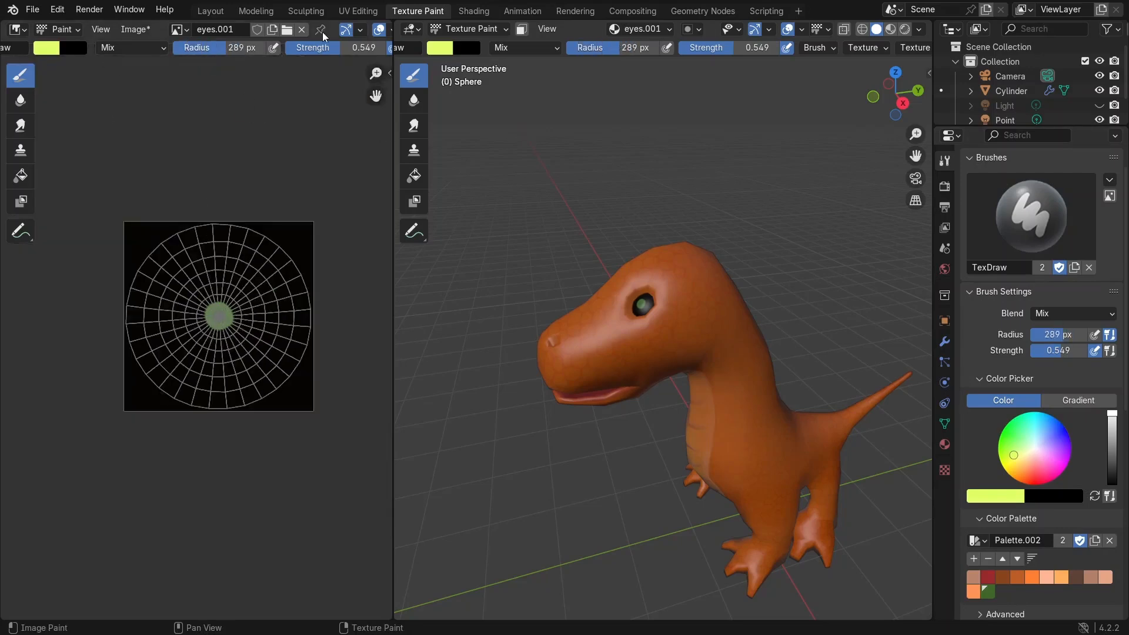
key("shift+f")
left_click(217, 259)
left_click_drag(219, 315, 222, 316)
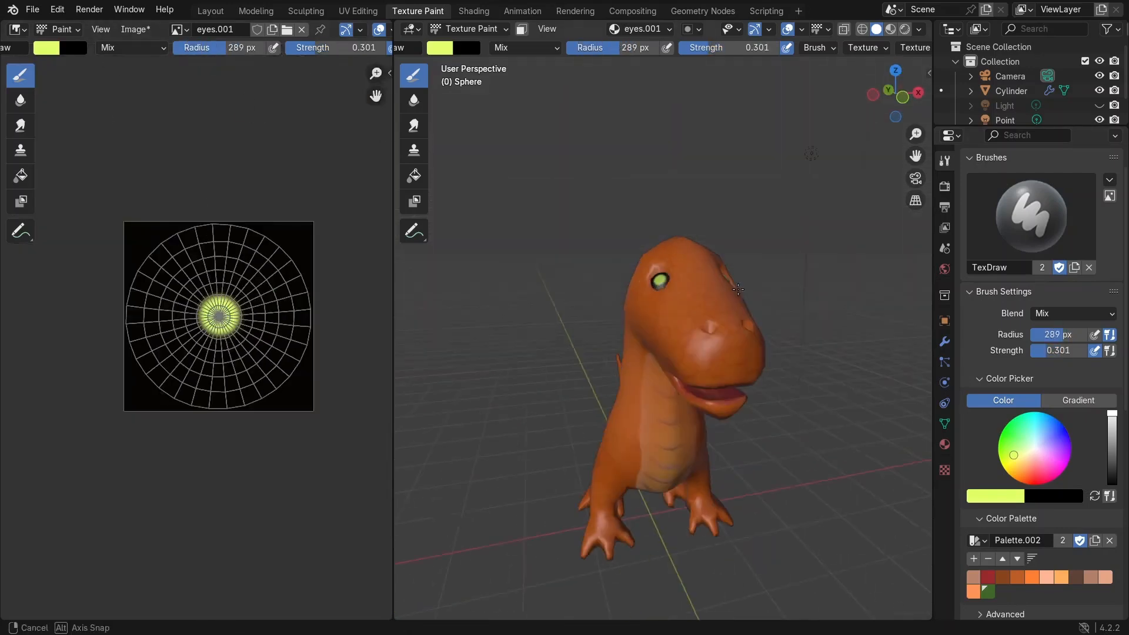
Step: Darken the color to olive, set the radius to 386 px, and paint a larger dab over the eye
left_click_drag(1112, 414, 1112, 455)
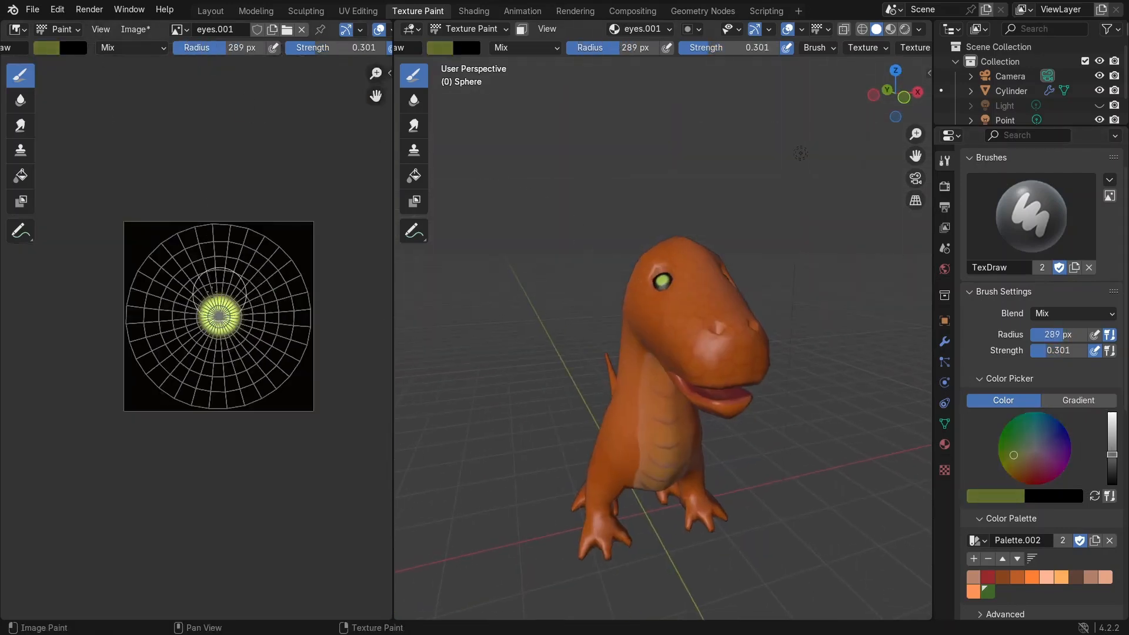
key("f")
left_click(267, 174)
left_click_drag(217, 315, 218, 317)
Step: Pick a brighter green, set strength to 0.197 and radius to 199 px, and paint over the eye's center
scroll(216, 321, "up", 8)
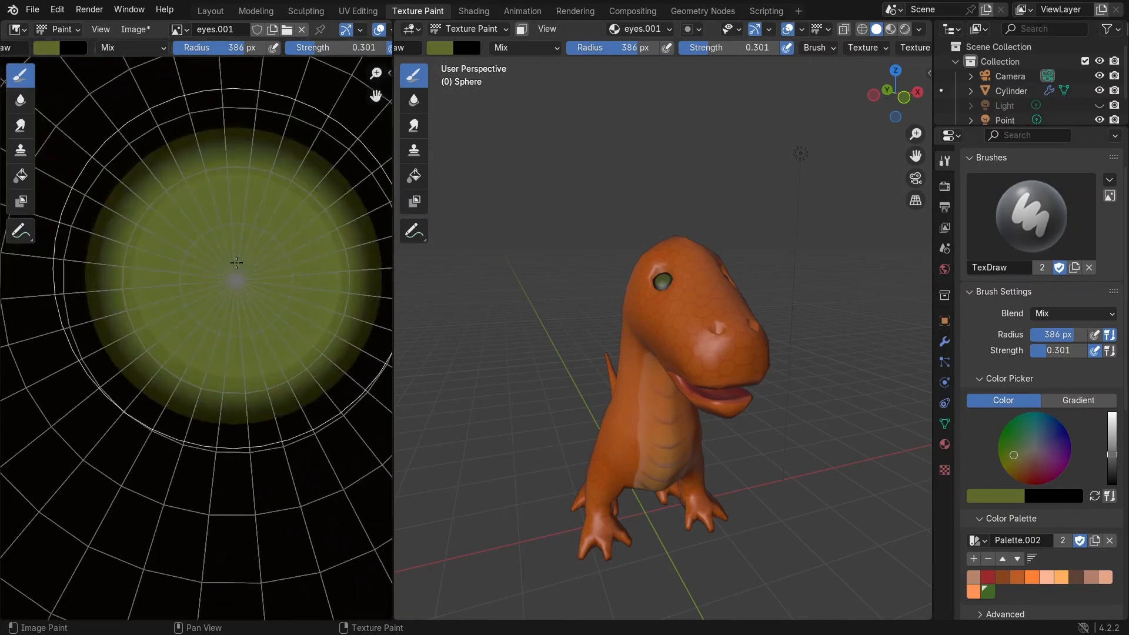
left_click(46, 49)
left_click_drag(182, 137, 182, 85)
left_click(63, 112)
left_click_drag(338, 47, 327, 47)
left_click_drag(244, 48, 209, 48)
left_click_drag(230, 277, 233, 278)
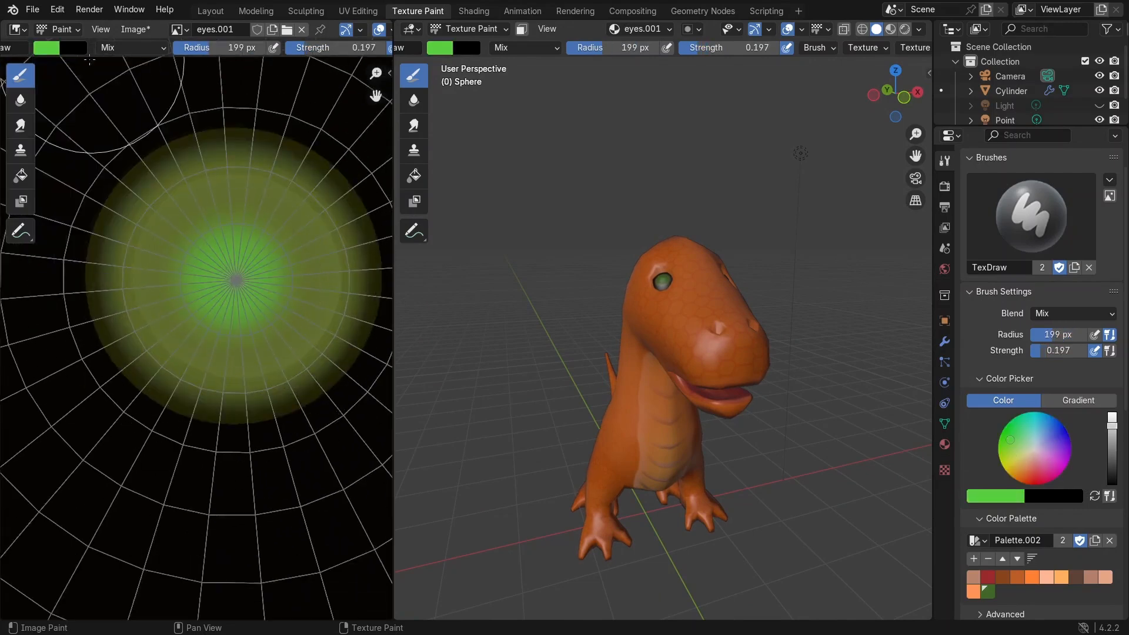
Step: Adjust the brush color's brightness, raise the strength, and paint around the iris
left_click(440, 49)
left_click_drag(575, 86, 574, 191)
left_click(231, 278)
left_click_drag(329, 48, 409, 48)
mouse_move(234, 279)
left_mouse_down()
mouse_move(235, 294)
mouse_move(262, 248)
left_mouse_up()
scroll(263, 248, "down", 3)
Step: Switch to the Fill tool, pick a pale cream color, and fill the area around the iris
left_click(21, 175)
left_click(48, 48)
left_click_drag(181, 189, 181, 82)
left_click(65, 154)
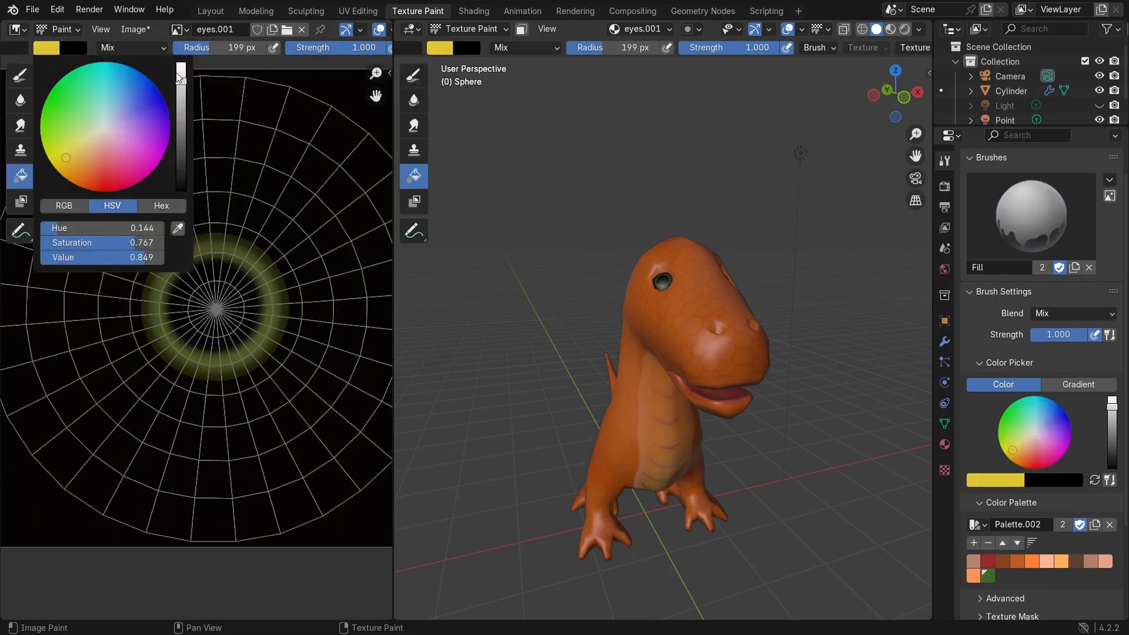
left_click(175, 128)
left_click(48, 49)
left_click_drag(65, 154, 98, 137)
left_click(247, 194)
scroll(705, 283, "up", 3)
middle_click_drag(706, 282, 620, 299)
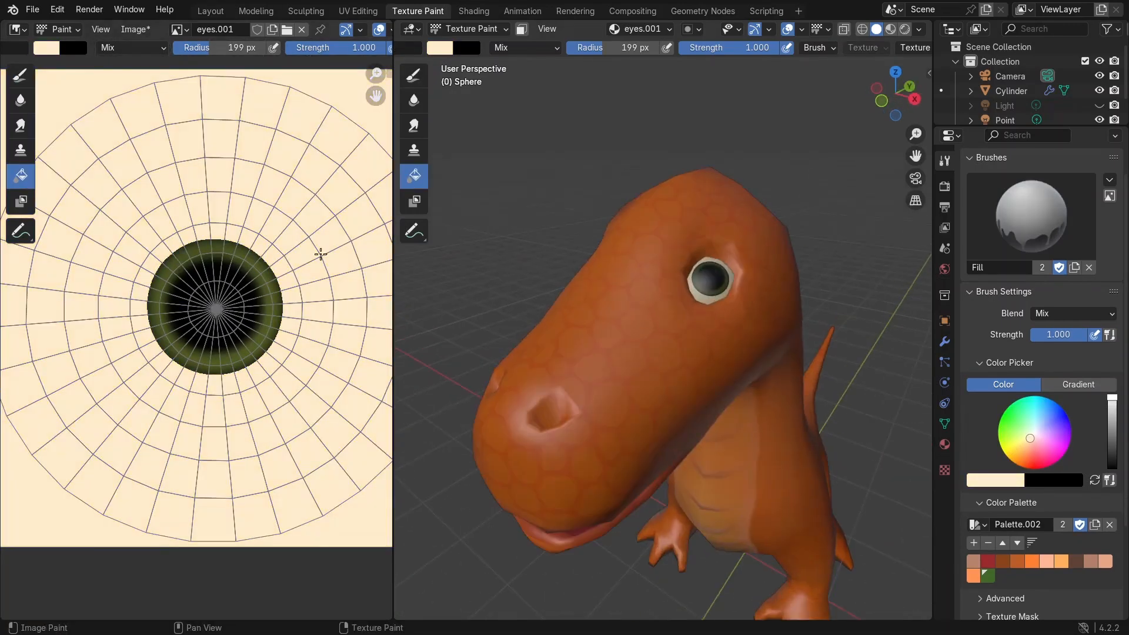
Step: Switch back to the Draw brush, pick white, and paint a white ring around the iris
left_click(20, 76)
left_click(49, 48)
left_click_drag(181, 190, 181, 70)
mouse_move(258, 228)
left_mouse_down()
mouse_move(290, 295)
mouse_move(128, 272)
mouse_move(254, 234)
mouse_move(263, 262)
mouse_move(217, 309)
left_mouse_up()
Step: Pick black, reduce the brush radius, and paint a black pupil at the eye's center
left_click(49, 48)
left_click_drag(181, 71, 181, 187)
left_click(77, 124)
mouse_move(205, 48)
left_mouse_down()
mouse_move(228, 48)
mouse_move(179, 48)
left_mouse_up()
left_click(217, 309)
Step: Pick white, set strength to 0.335, and paint a small highlight dot on the pupil
left_click(440, 48)
left_click_drag(574, 187, 575, 66)
left_click(497, 130)
scroll(265, 253, "up", 2)
left_click(274, 244)
key("ctrl+z")
scroll(267, 238, "down", 3)
left_click_drag(344, 48, 276, 48)
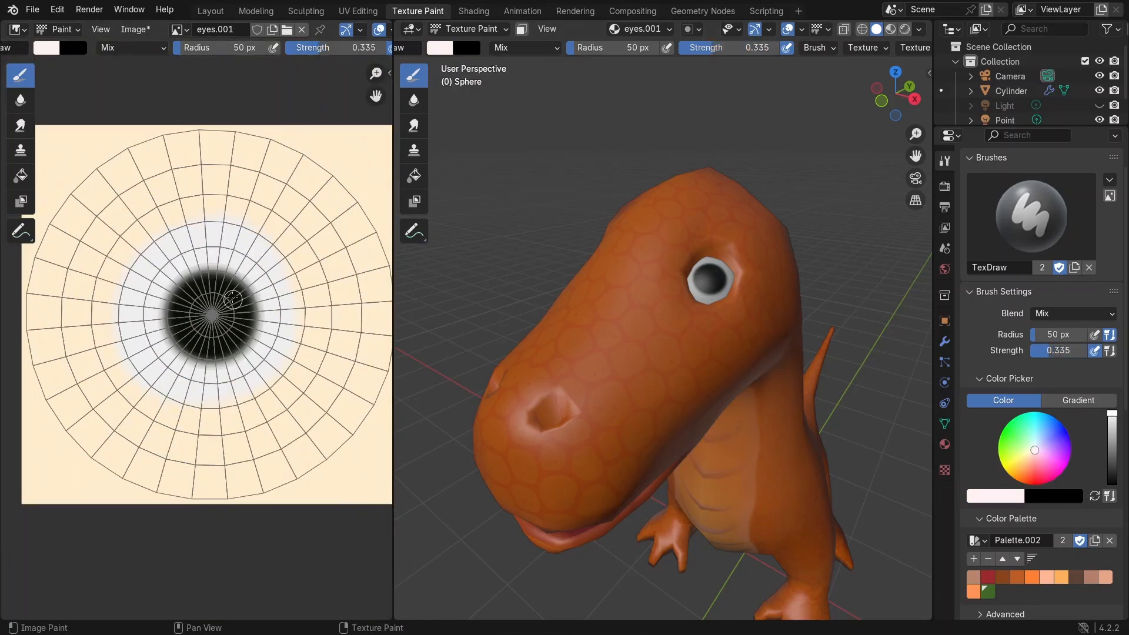
left_click(231, 295)
Step: Orbit and zoom around the dinosaur to inspect the painted eye
scroll(768, 305, "down", 6)
mouse_move(753, 277)
middle_mouse_down()
mouse_move(610, 272)
mouse_move(693, 247)
middle_mouse_up()
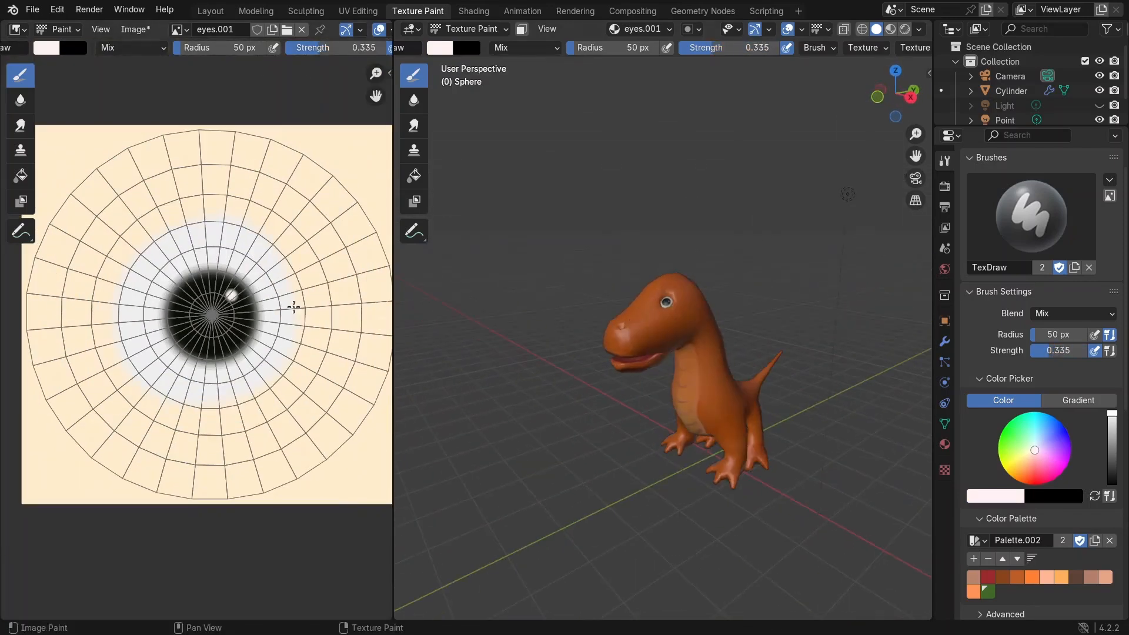
scroll(259, 252, "up", 3)
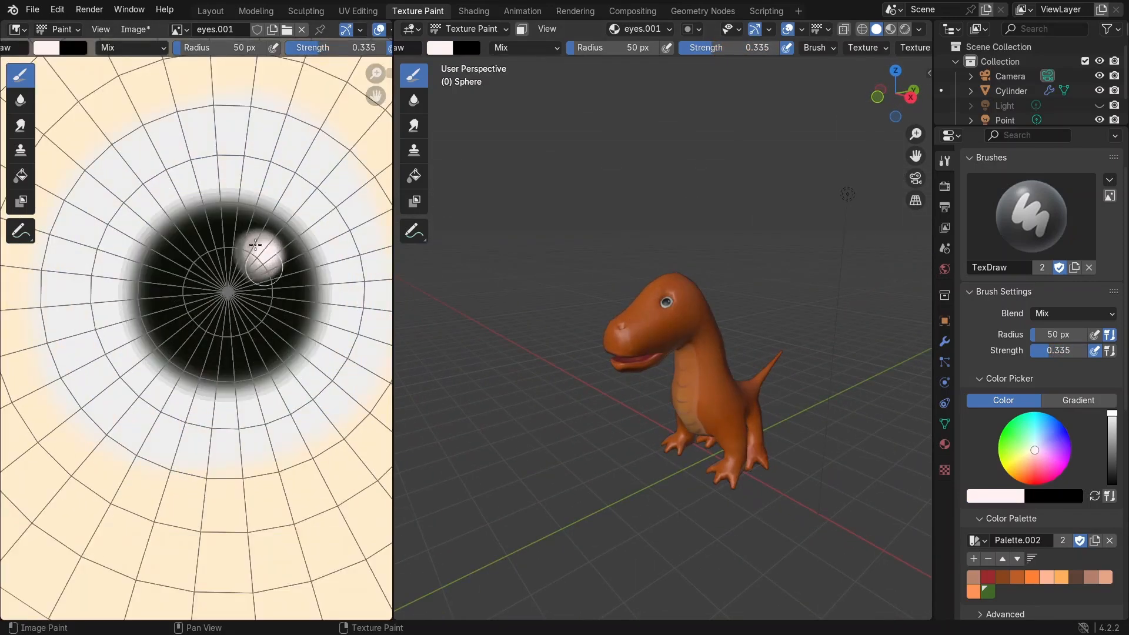
scroll(676, 353, "up", 3)
scroll(676, 352, "down", 5)
key("ctrl+Page_Down")
scroll(766, 132, "up", 2)
middle_click_drag(765, 131, 768, 107)
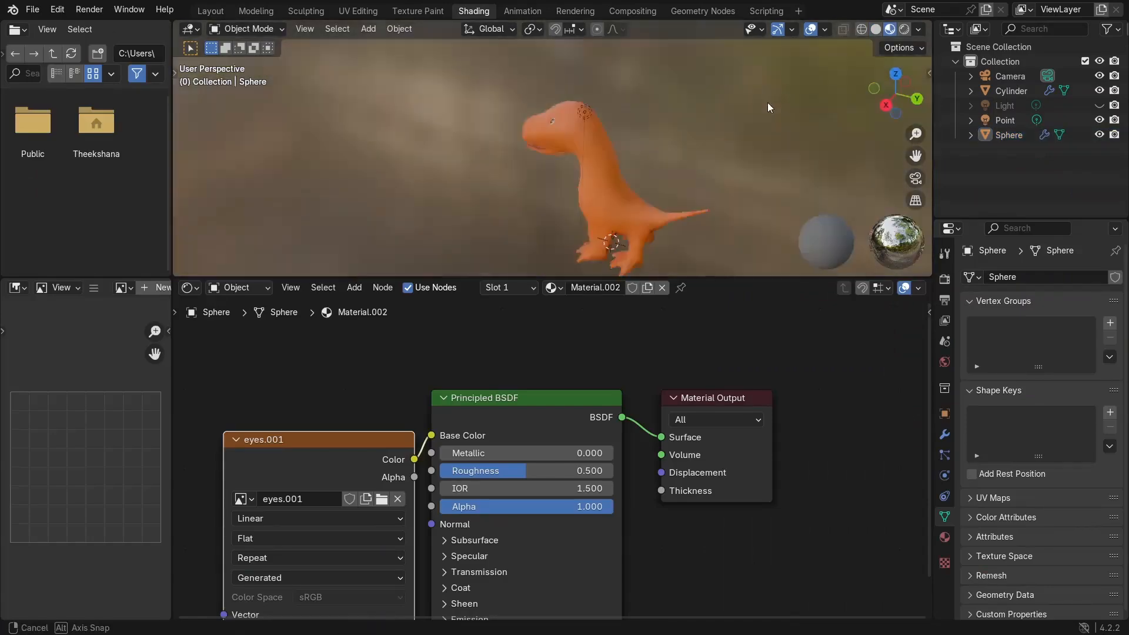
scroll(768, 107, "up", 2)
middle_click_drag(635, 224, 743, 197)
Step: Switch to the Shading workspace with the dinosaur body selected to view its material
middle_click_drag(812, 319, 796, 338)
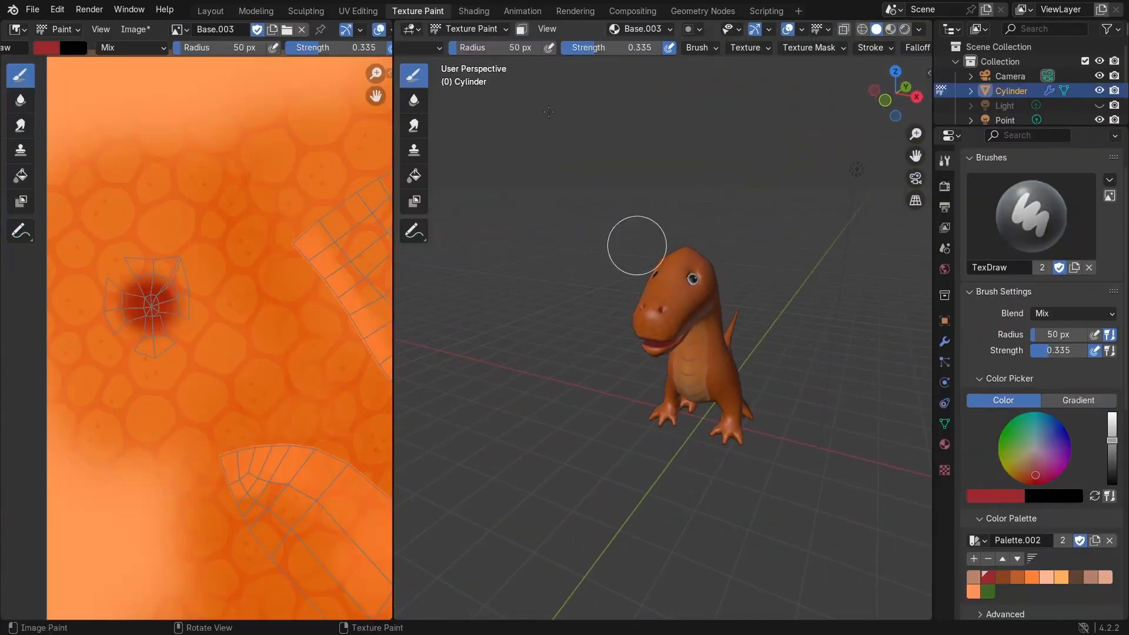
left_click(473, 10)
middle_click_drag(381, 184, 746, 174)
left_click(745, 174)
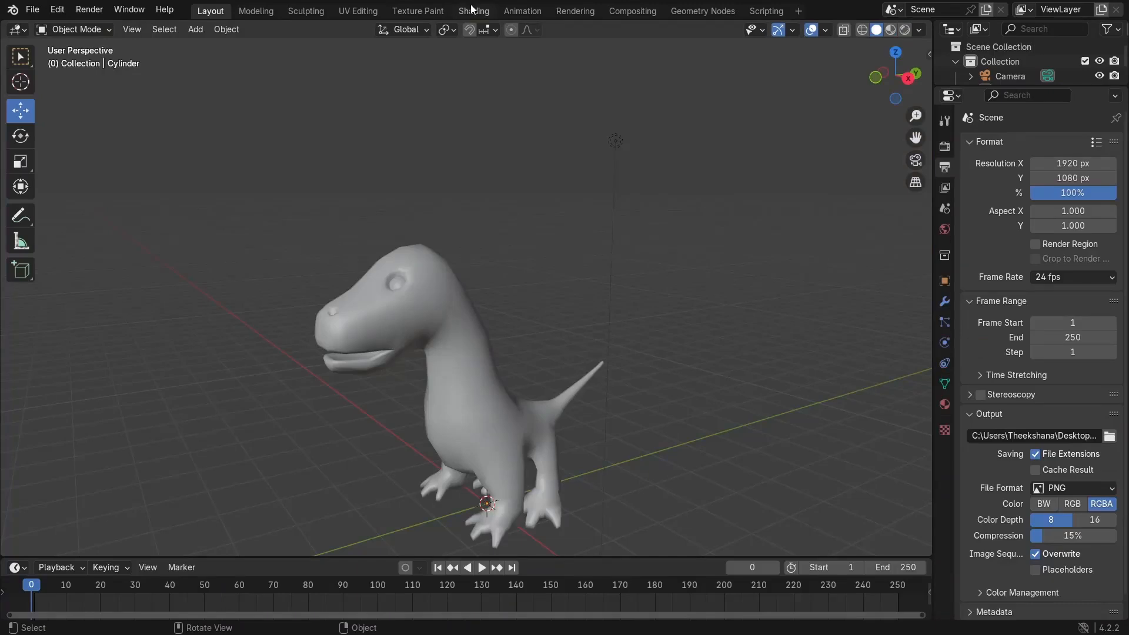
left_click(472, 10)
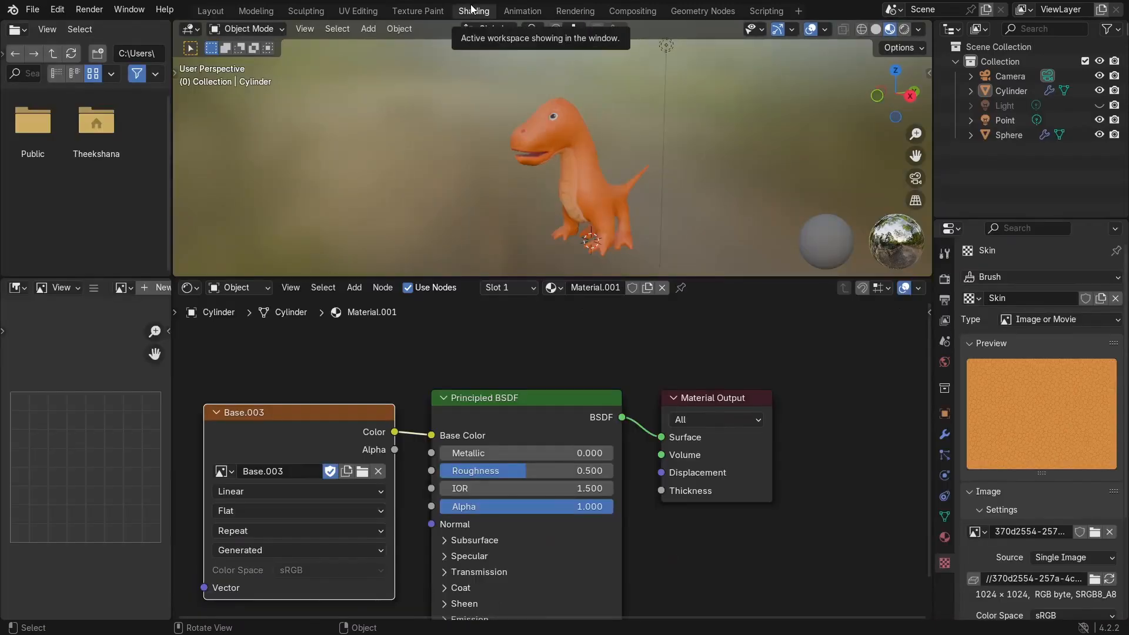